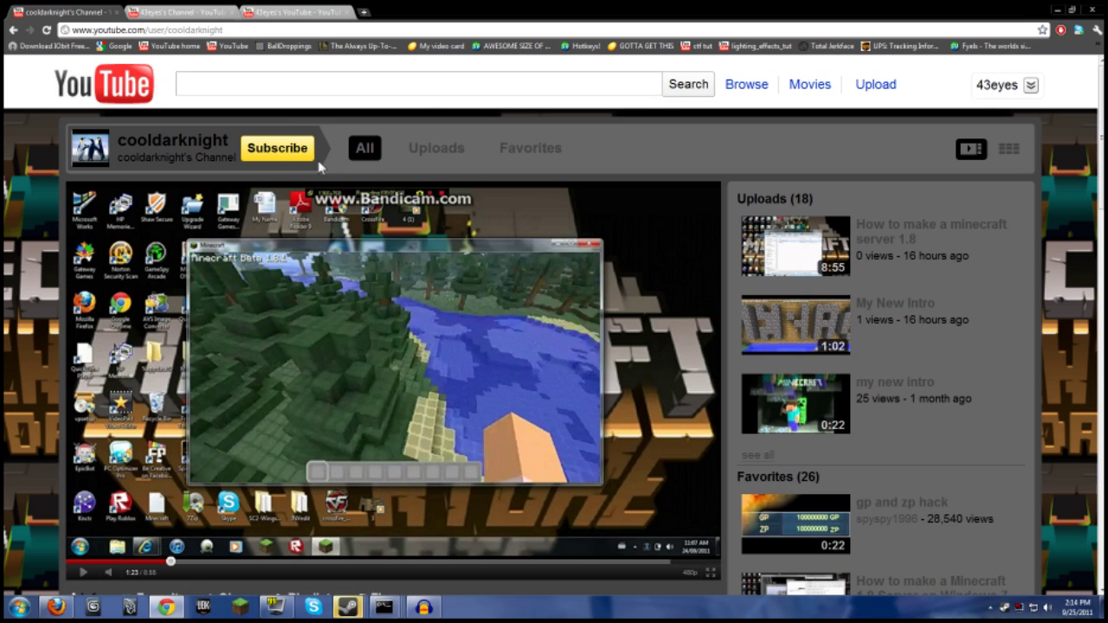
- Close the second and third YouTube channel tabs, then select the address bar
left_click(234, 12)
left_click(234, 12)
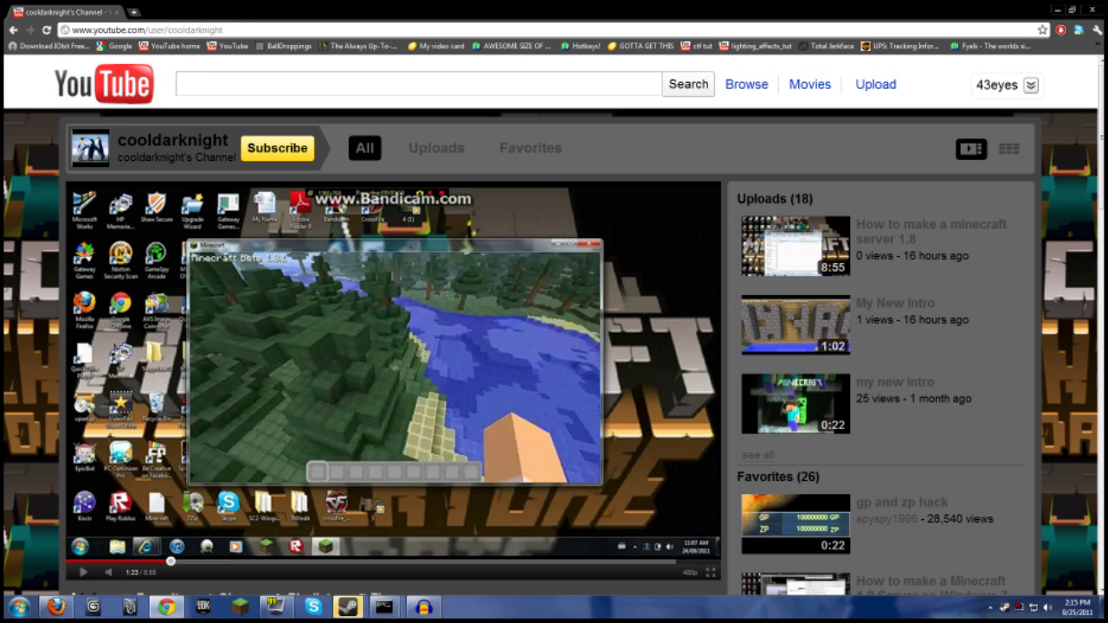
key("ctrl+l")
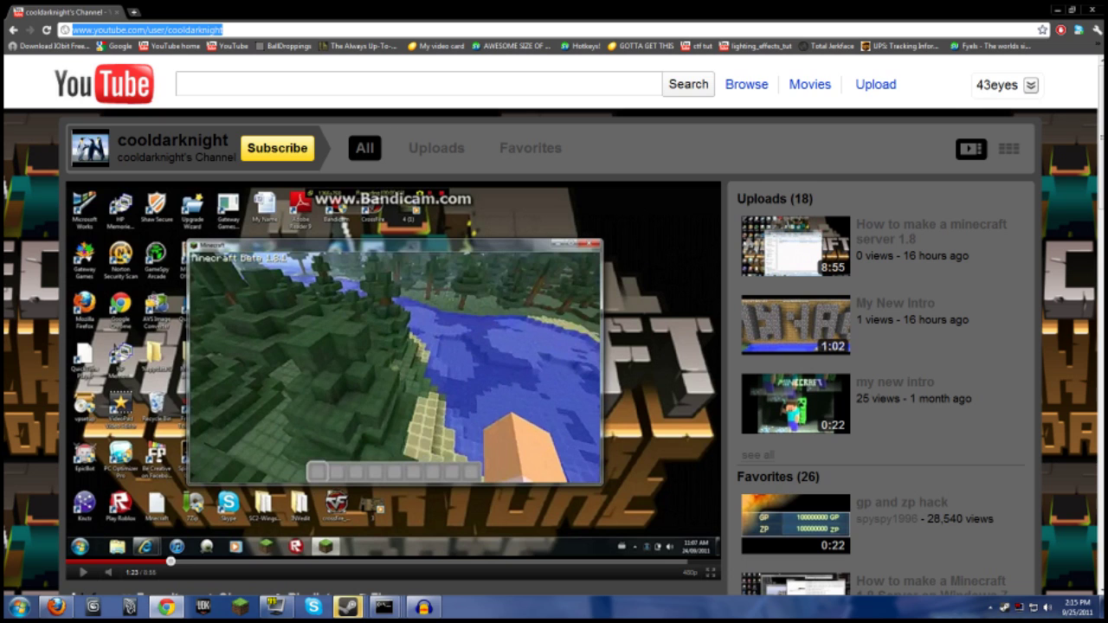
- Go to bukkit.org to load the Bukkit forums home page
type("bukkit.org")
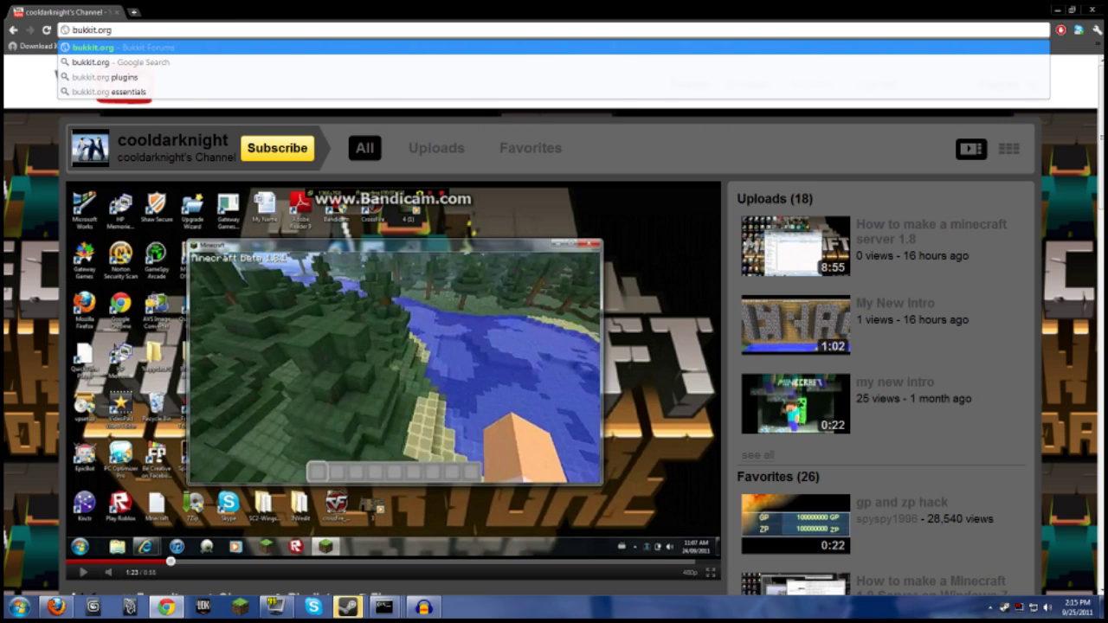
key("Return")
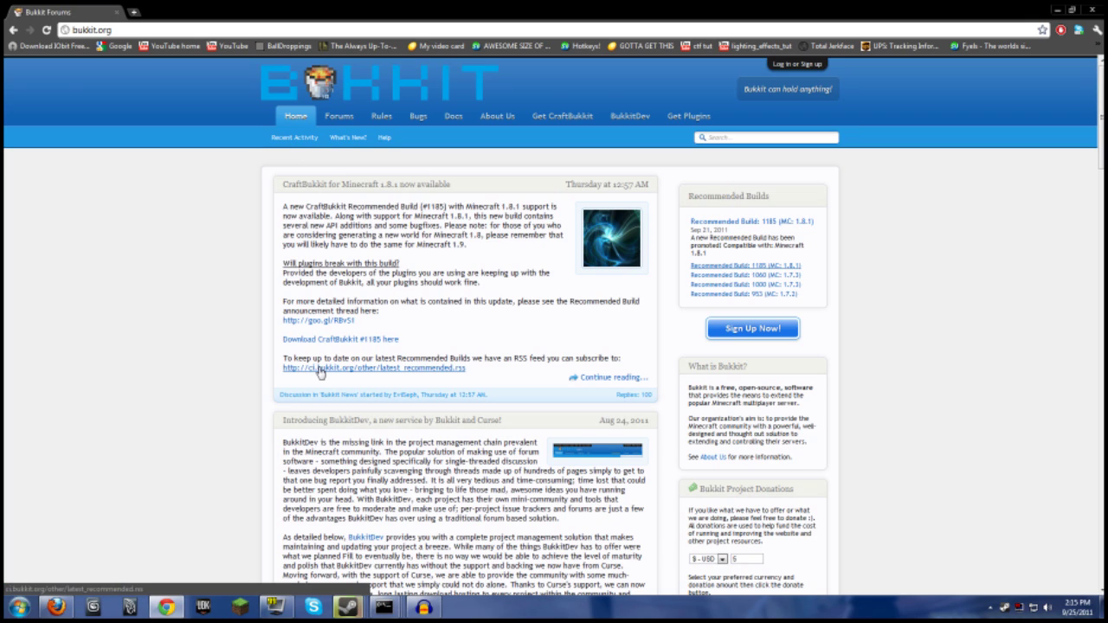
- Download and keep craftbukkit-0.0.1-SNAPSHOT.jar from recommended build #1185, then show it in its folder
left_click(766, 223)
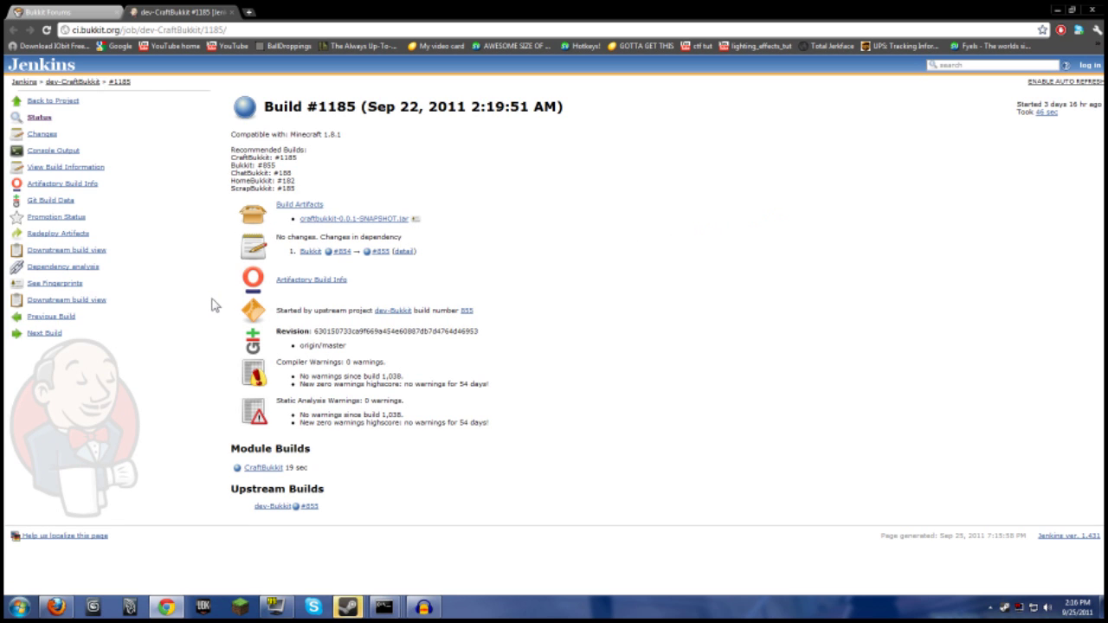
left_click(331, 220)
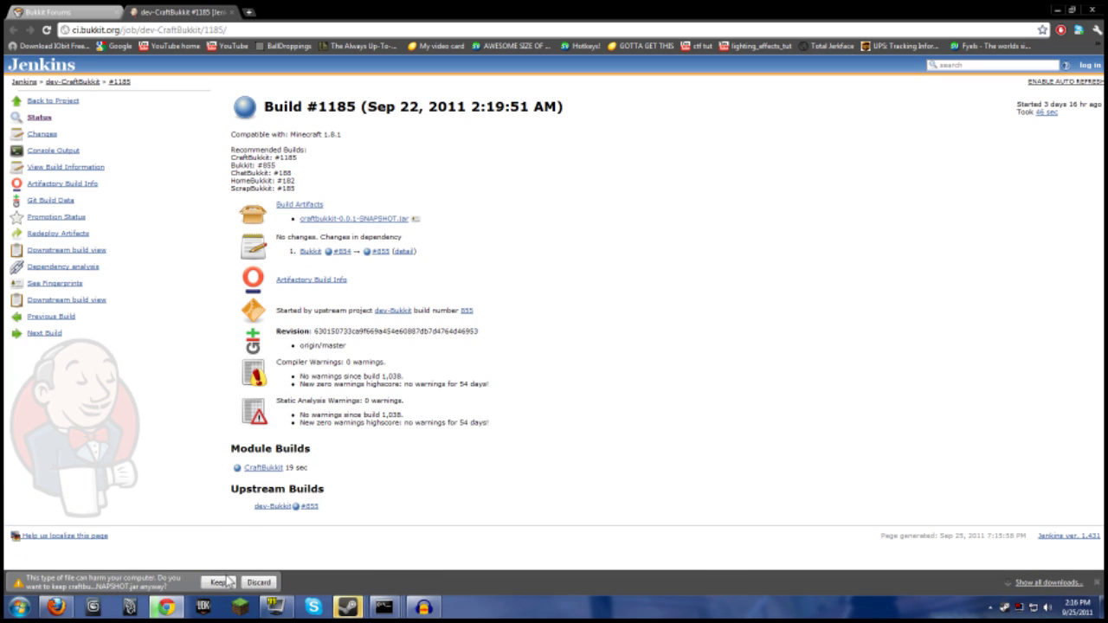
left_click(220, 582)
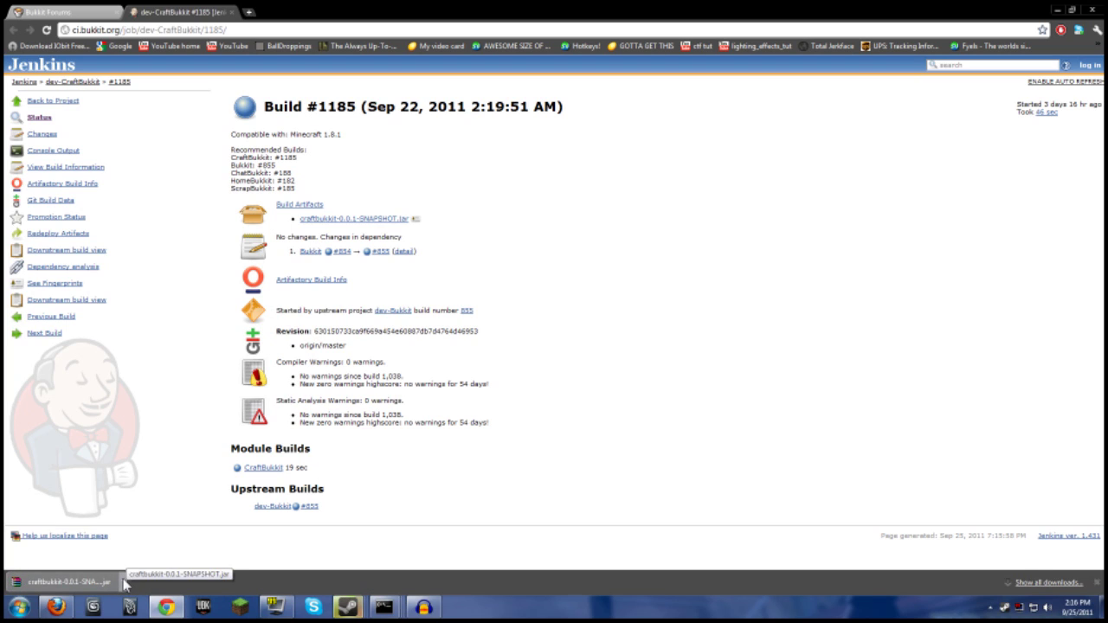
left_click(124, 585)
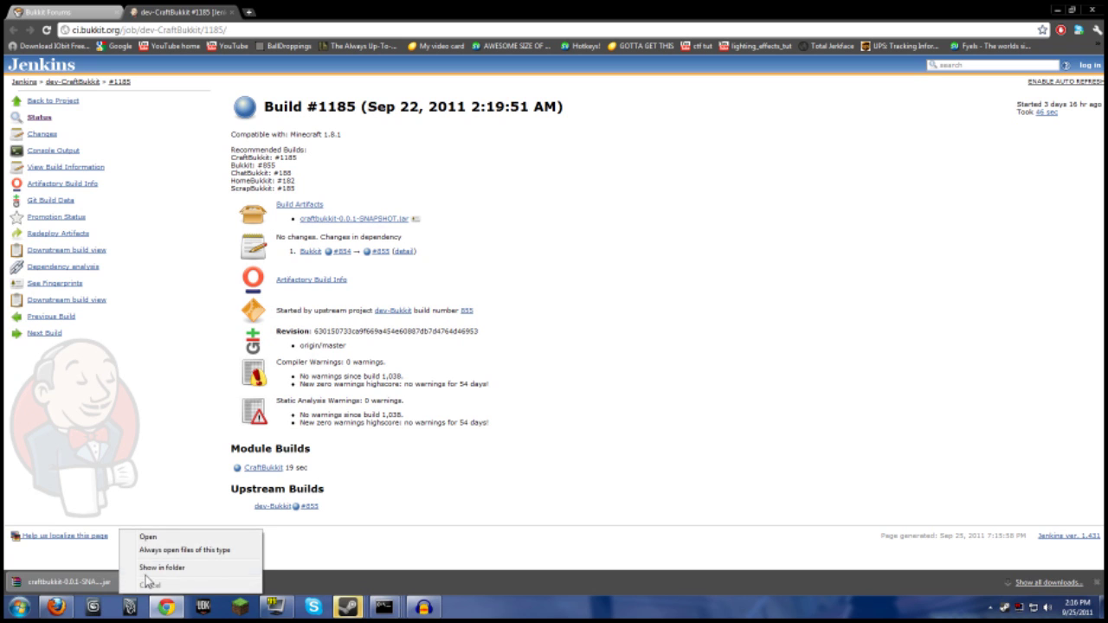
left_click(156, 566)
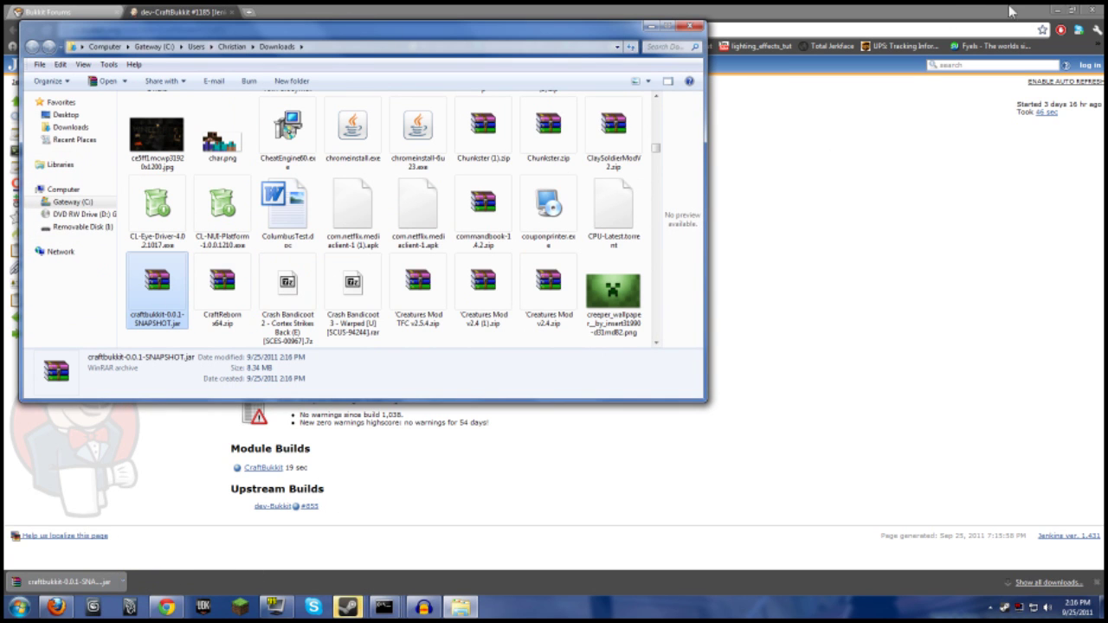
- Minimize Chrome and open the craftbukkit jar with Java
left_click(1061, 10)
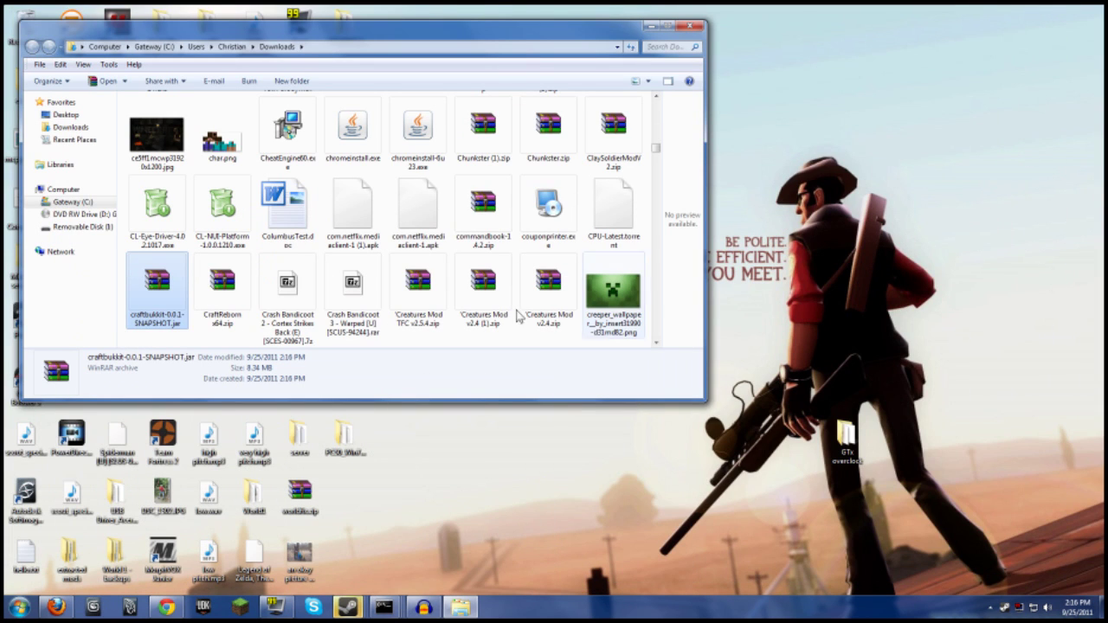
right_click(153, 301)
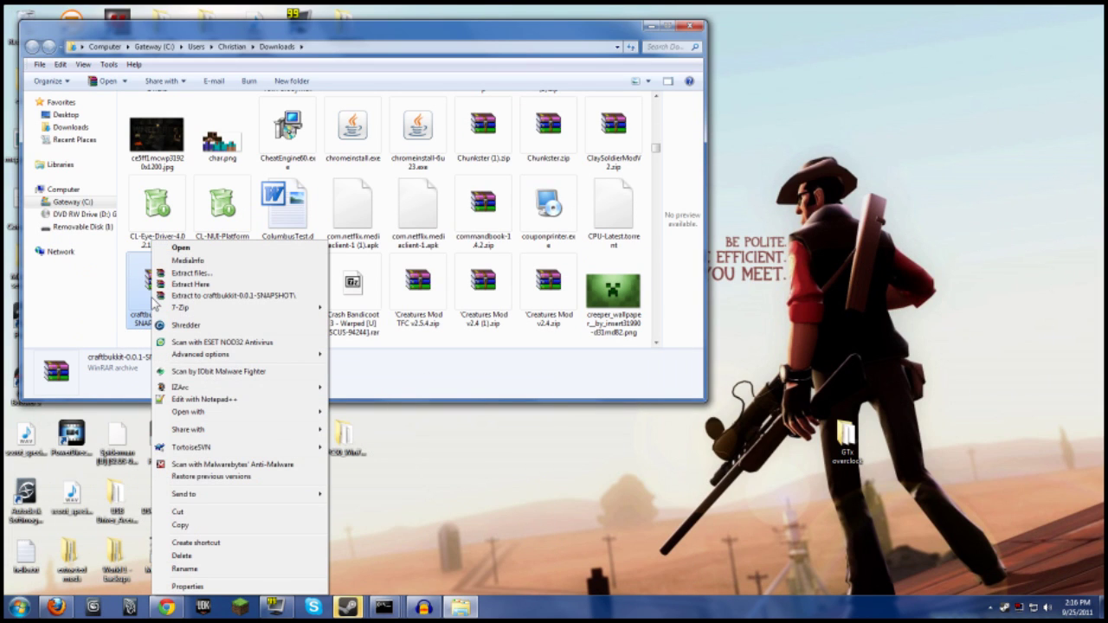
mouse_move(249, 411)
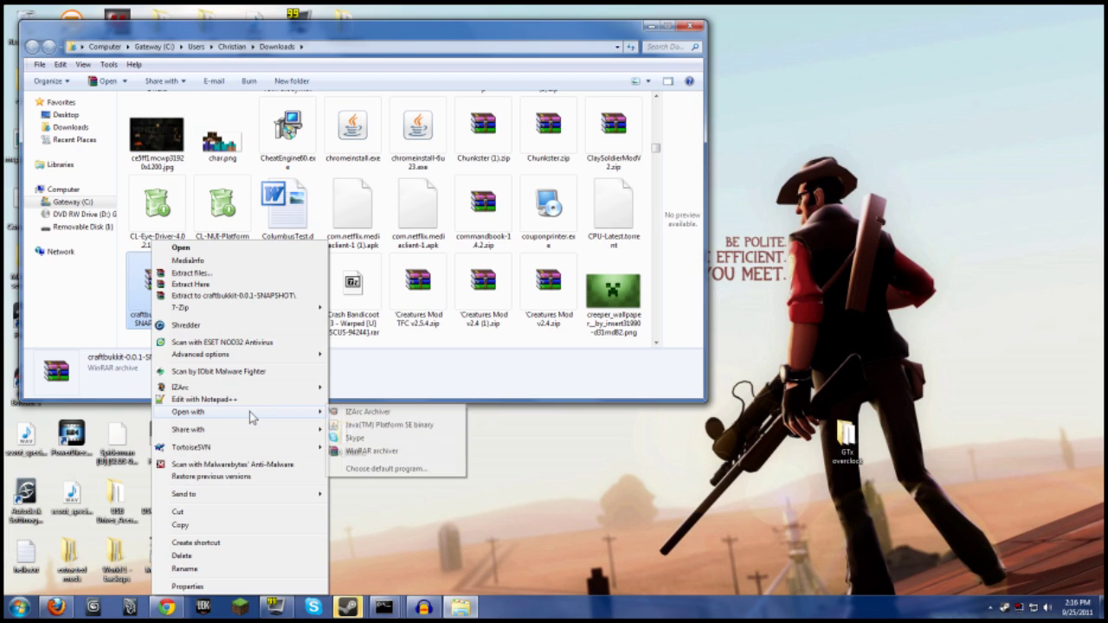
left_click(412, 425)
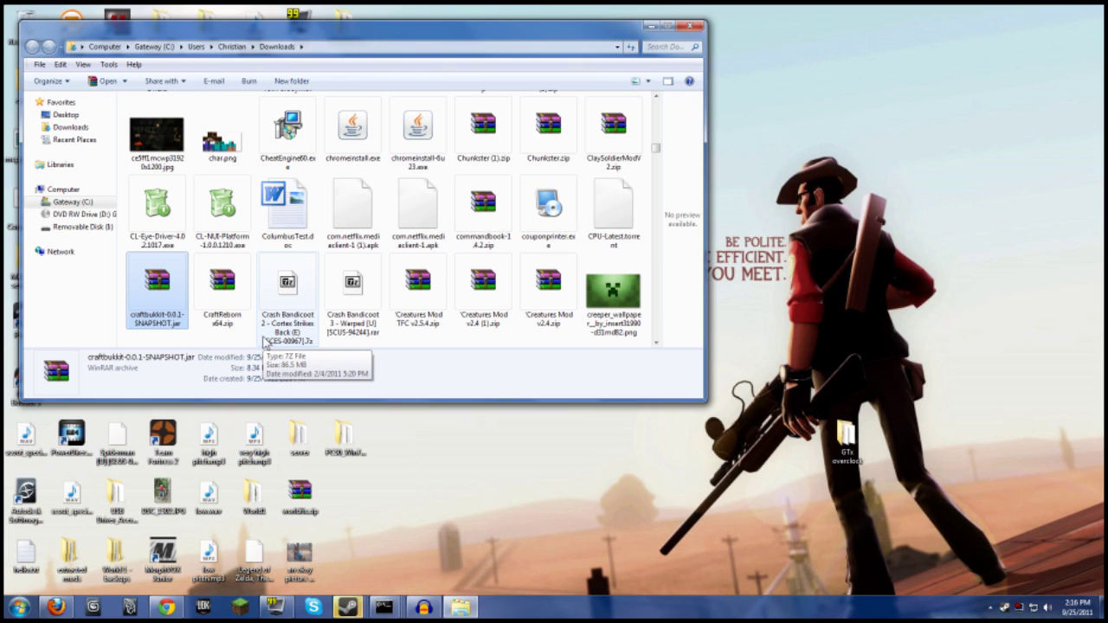
- Make Java Platform SE binary the jar's default program and move the Downloads window aside
right_click(175, 299)
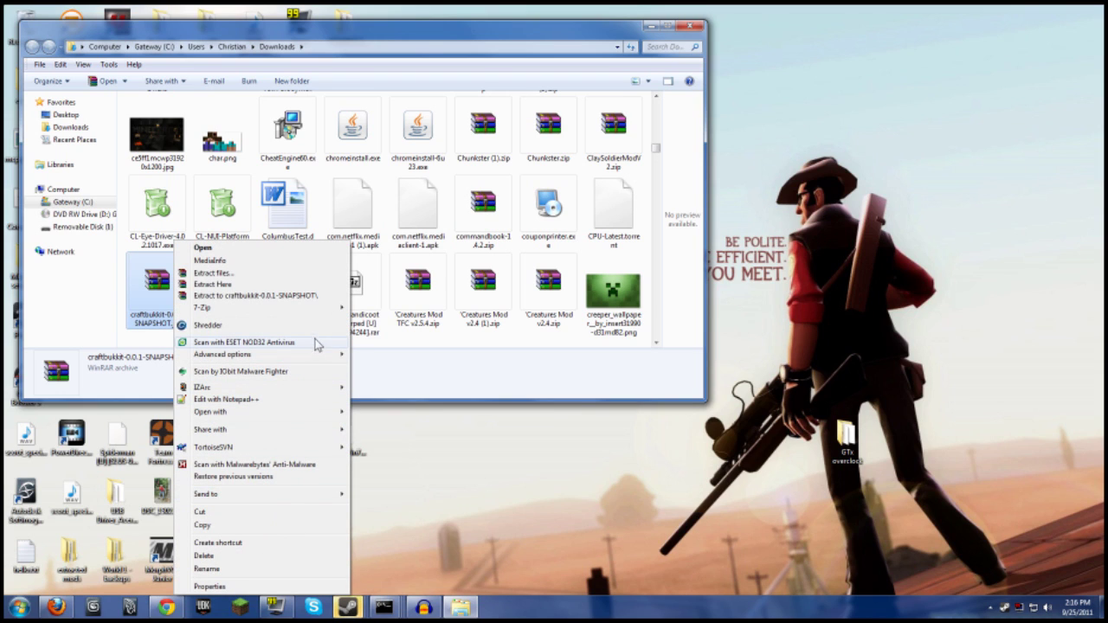
mouse_move(271, 410)
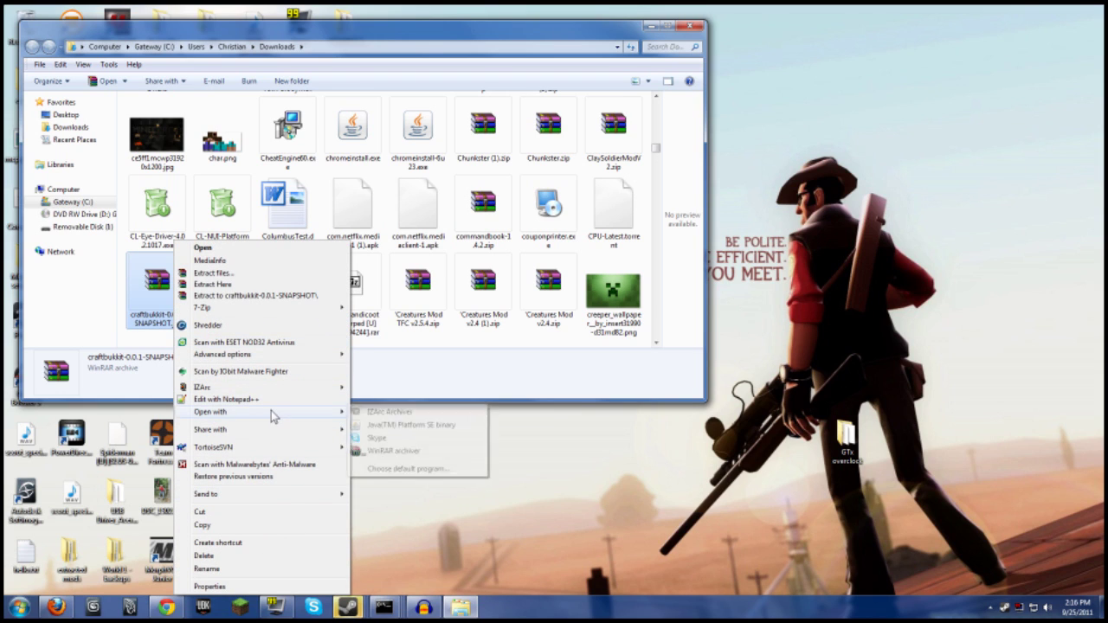
left_click(414, 471)
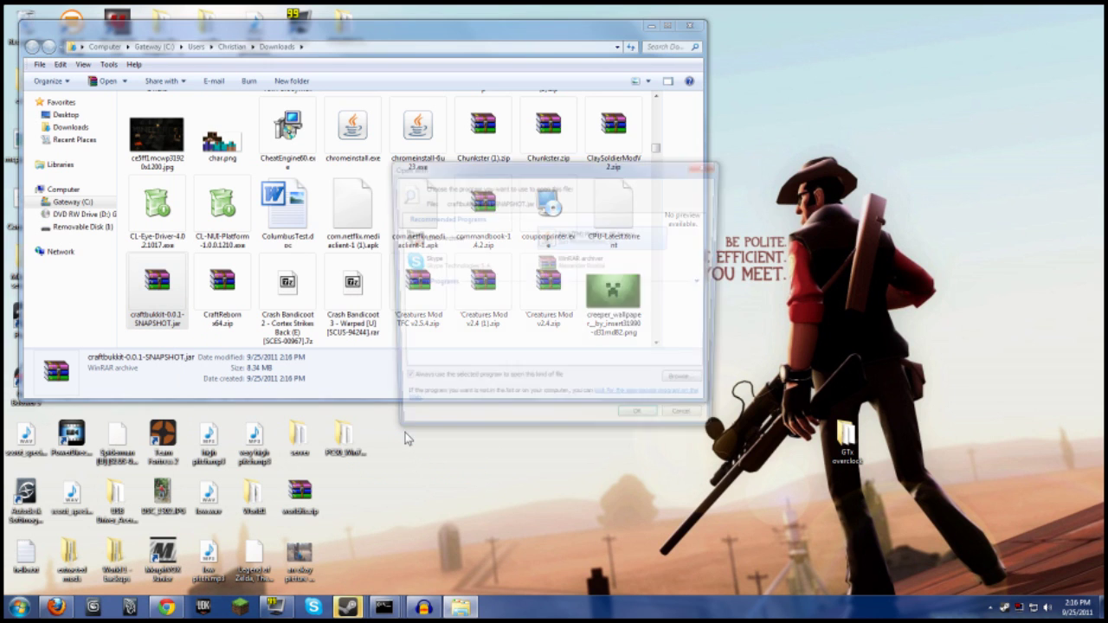
double_click(562, 240)
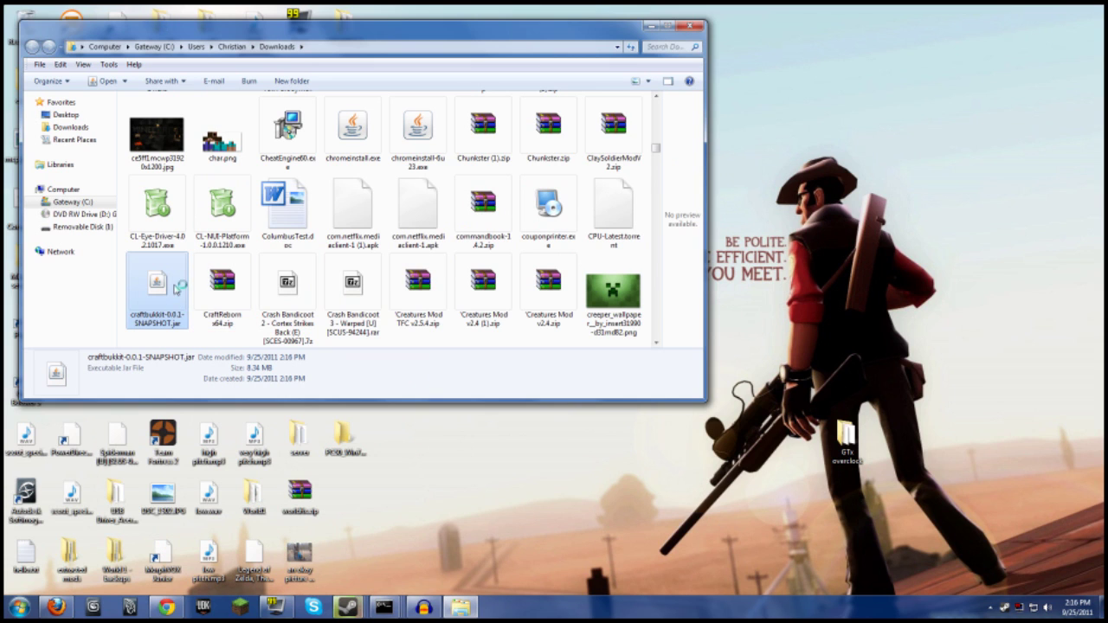
left_click_drag(285, 24, 310, 24)
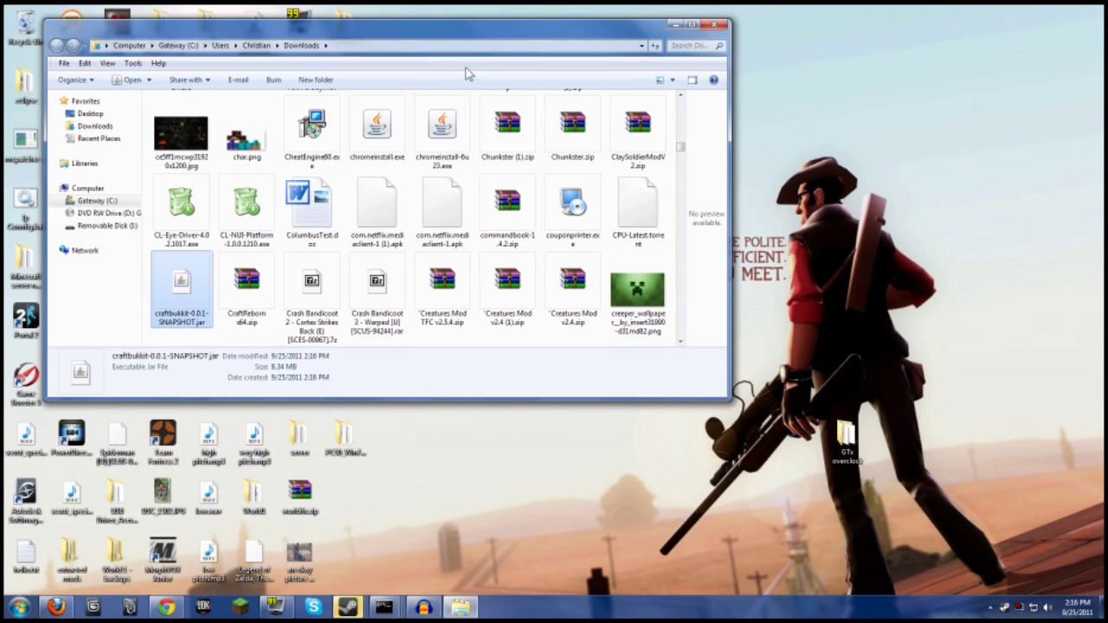
left_click_drag(482, 31, 133, 164)
- Create a new desktop folder and name it 'JUMBO EGGPLANT SERVER'
right_click(442, 272)
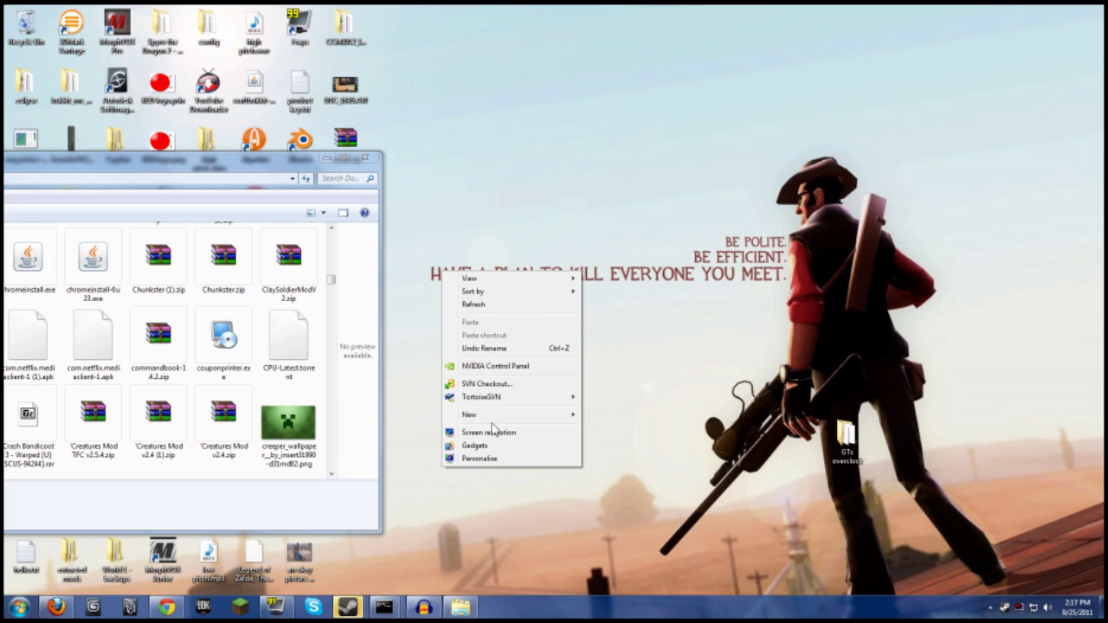
mouse_move(497, 421)
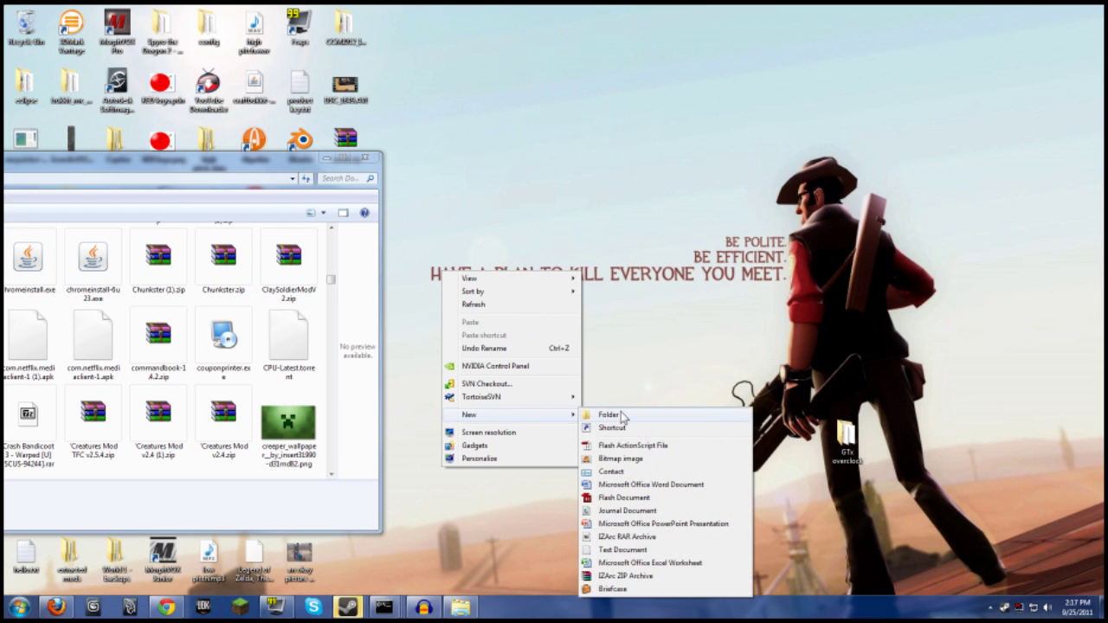
left_click(619, 416)
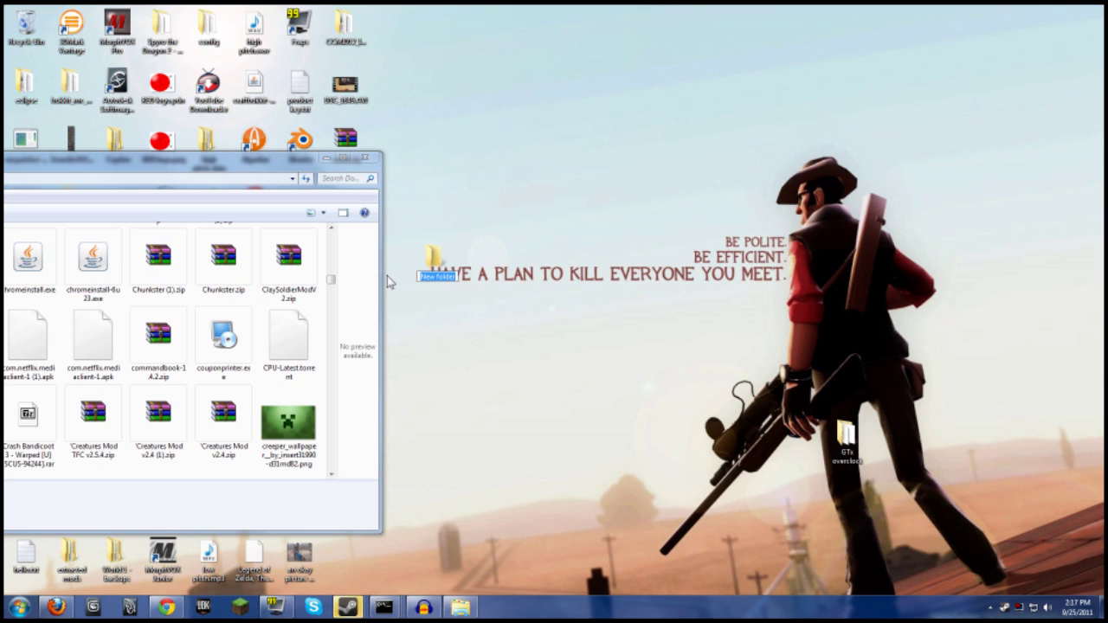
type("JUMBO")
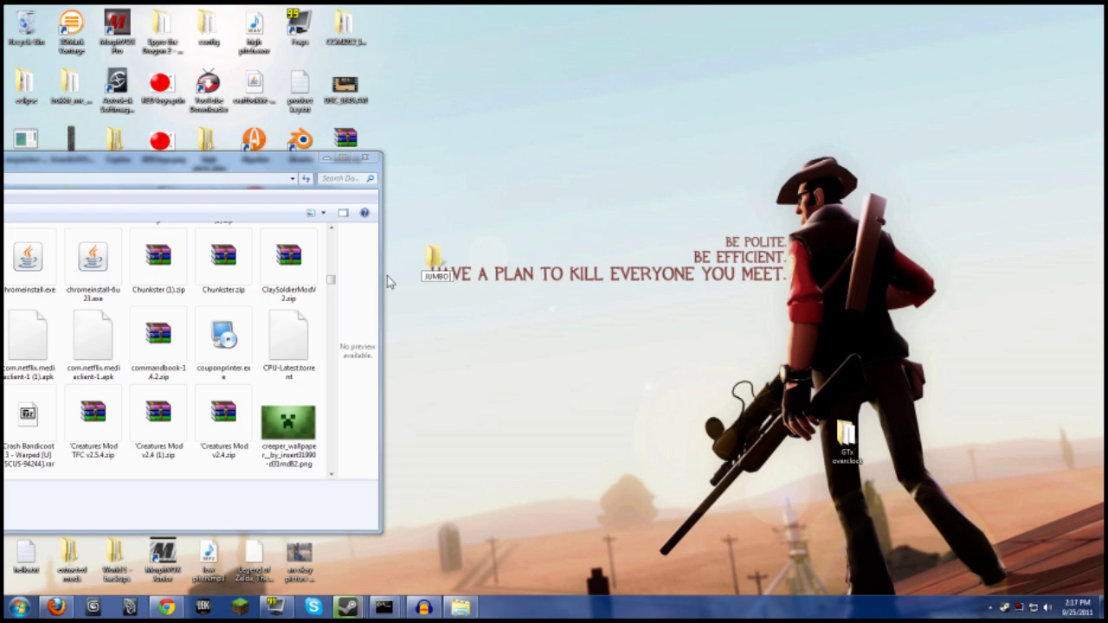
type(" EGGPLANT SEEDS")
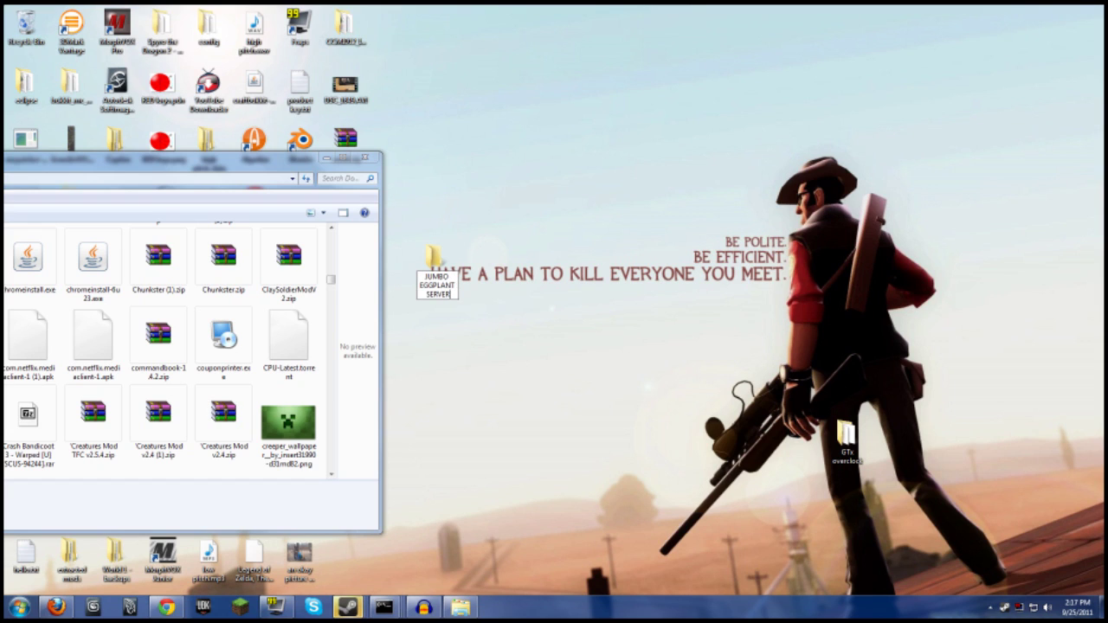
key("Return")
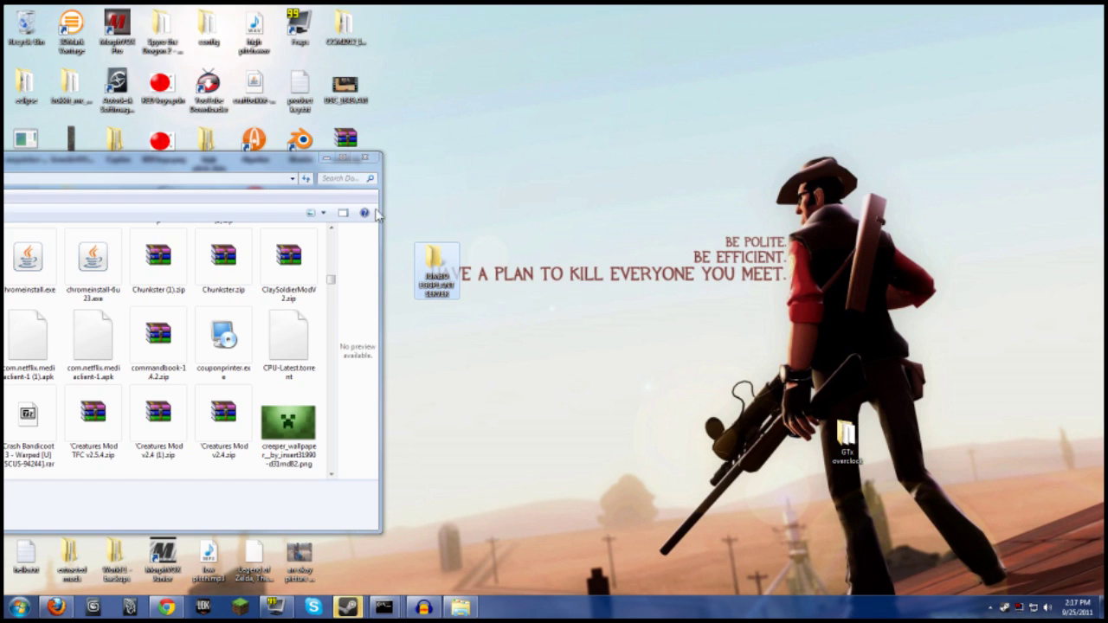
- Open JUMBO EGGPLANT SERVER beside Downloads and drag the craftbukkit jar in, dismissing the file-in-use warning
double_click(442, 262)
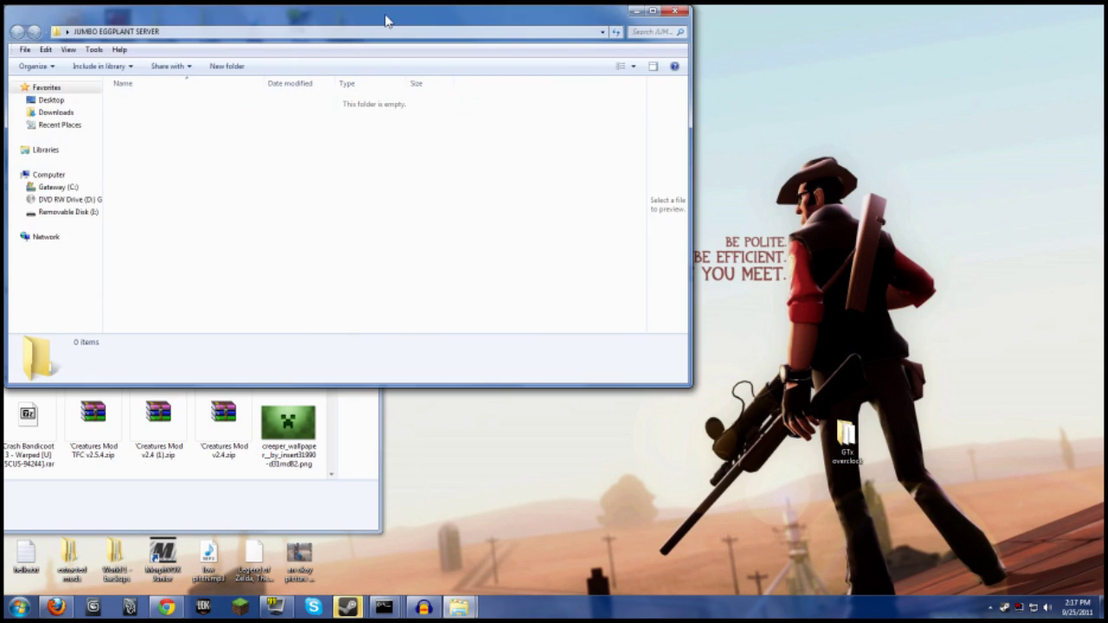
left_click_drag(386, 20, 769, 67)
left_click_drag(254, 154, 660, 297)
left_click_drag(236, 545, 558, 207)
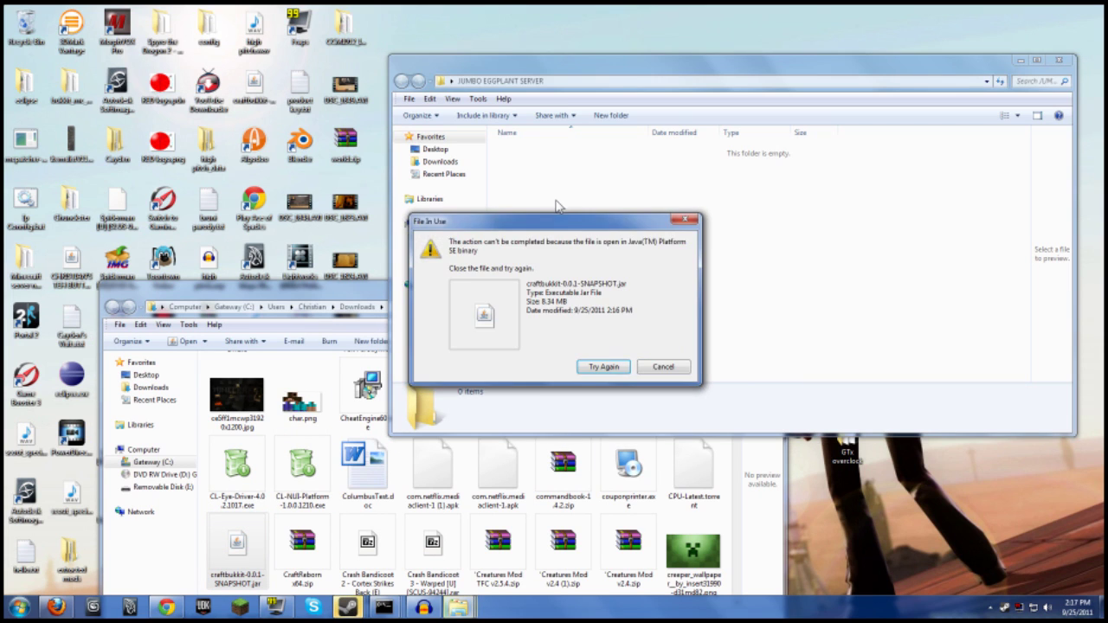
left_click(662, 366)
- Move the craftbukkit jar into the folder, then close Downloads and make the folder window taller
left_click_drag(442, 302, 465, 266)
left_click_drag(258, 520, 604, 198)
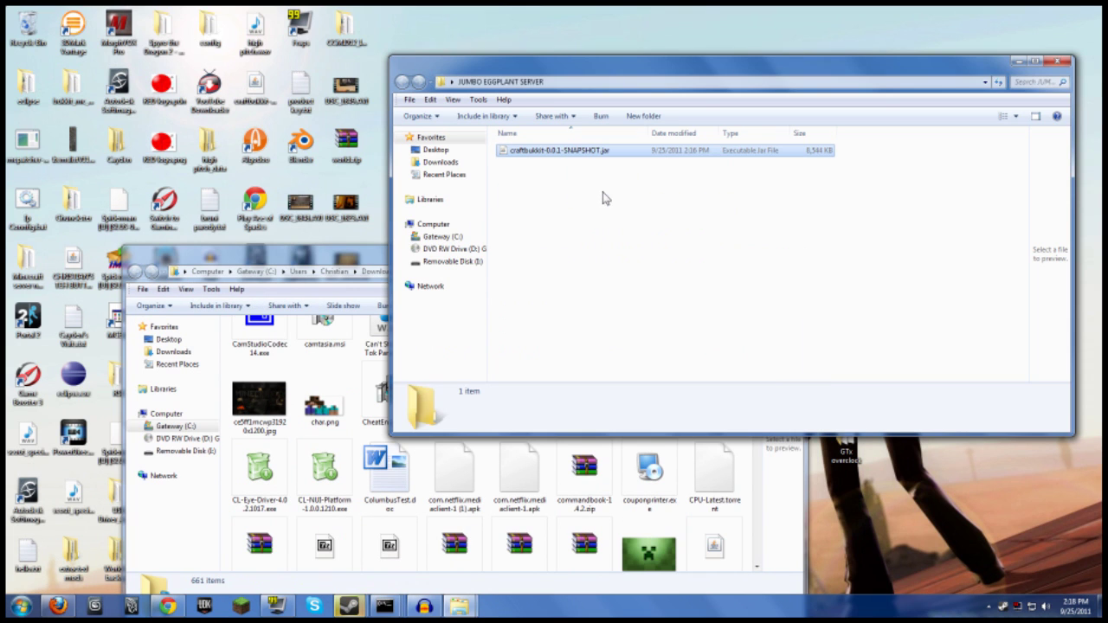
key("alt+Tab")
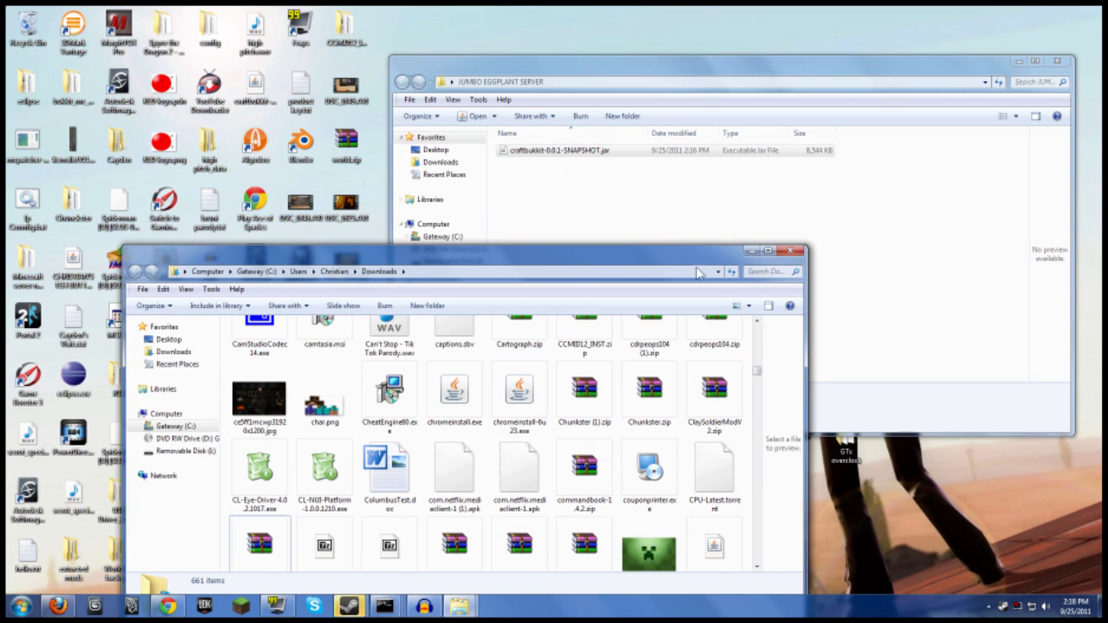
left_click(792, 250)
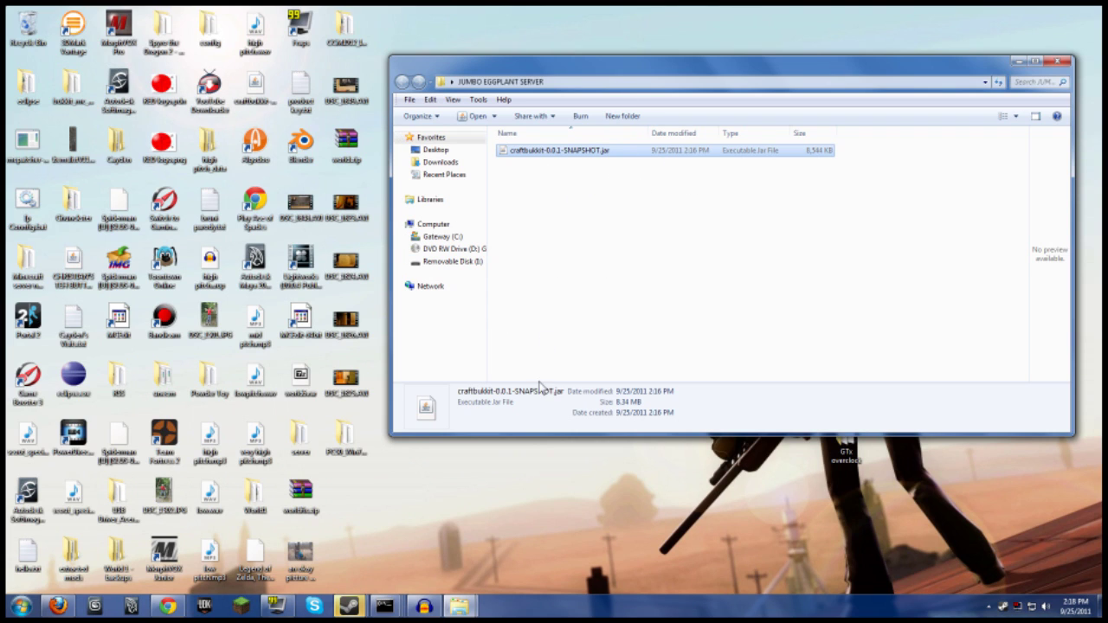
mouse_move(472, 606)
left_click_drag(465, 57, 466, 34)
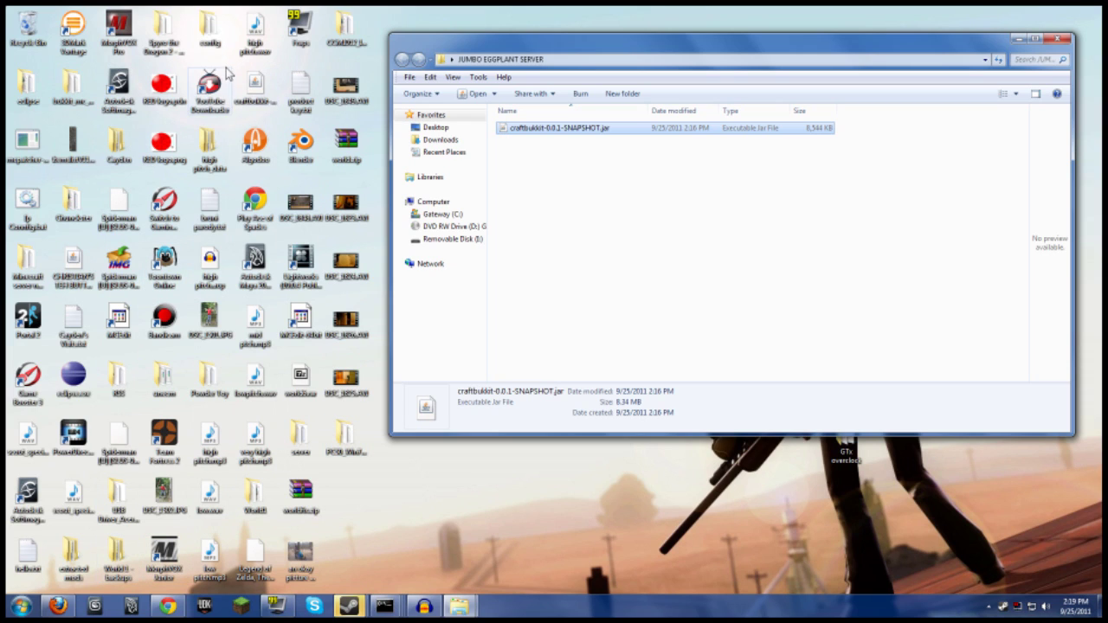
- Edit bukkit_mc_server's Start_server.bat in Notepad, select the whole script, then close Notepad and the folder
left_click(75, 104)
double_click(76, 104)
scroll(571, 268, "down", 5)
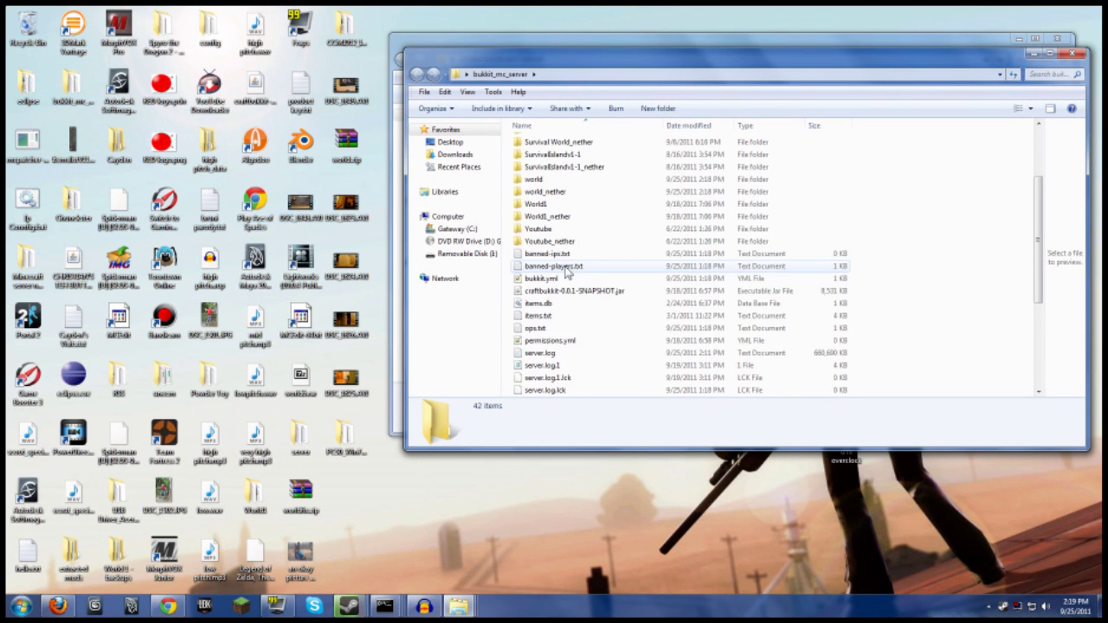
scroll(566, 271, "down", 1)
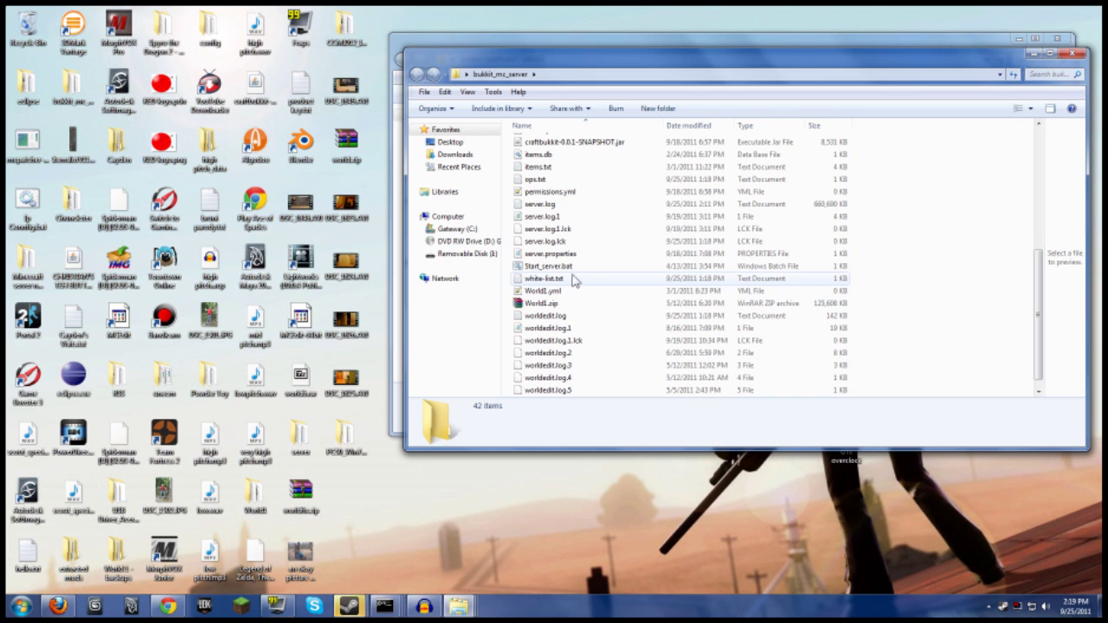
right_click(571, 267)
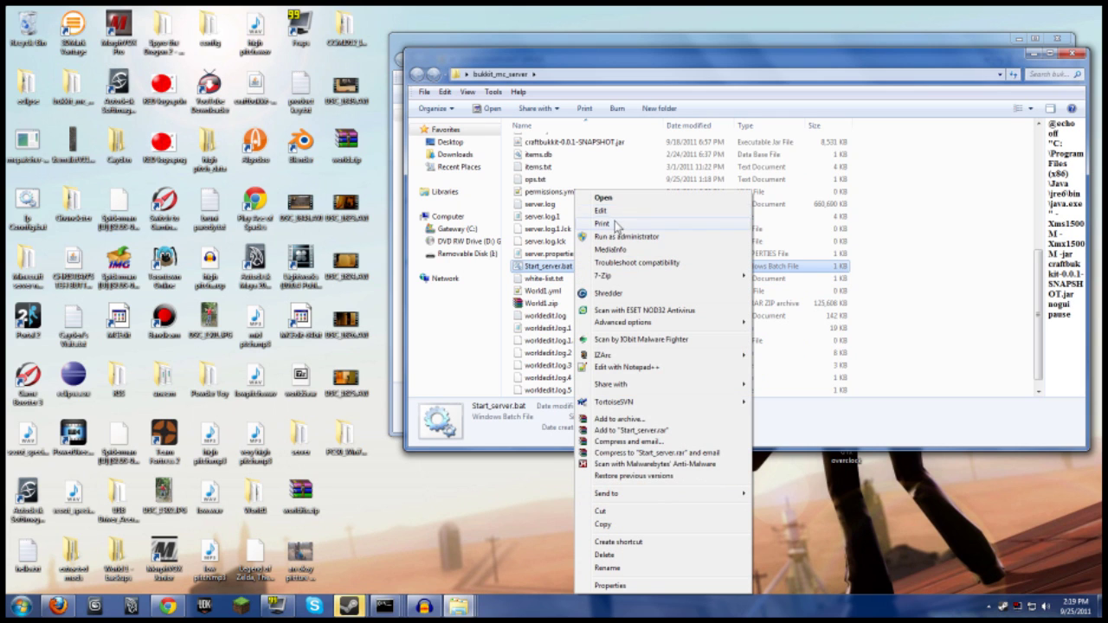
left_click(616, 211)
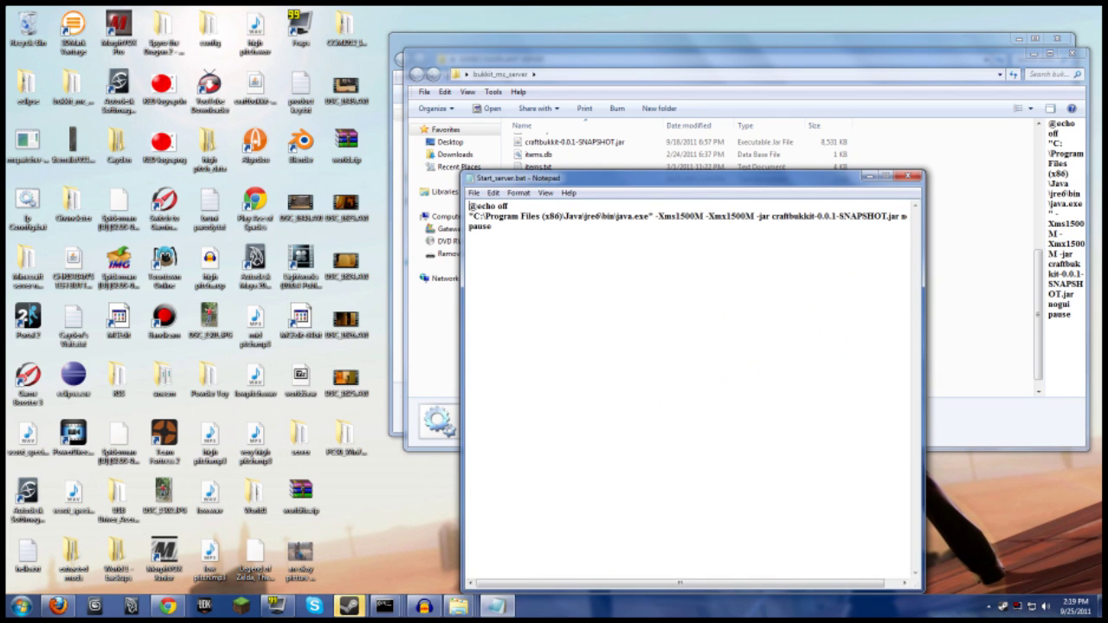
key("ctrl+a")
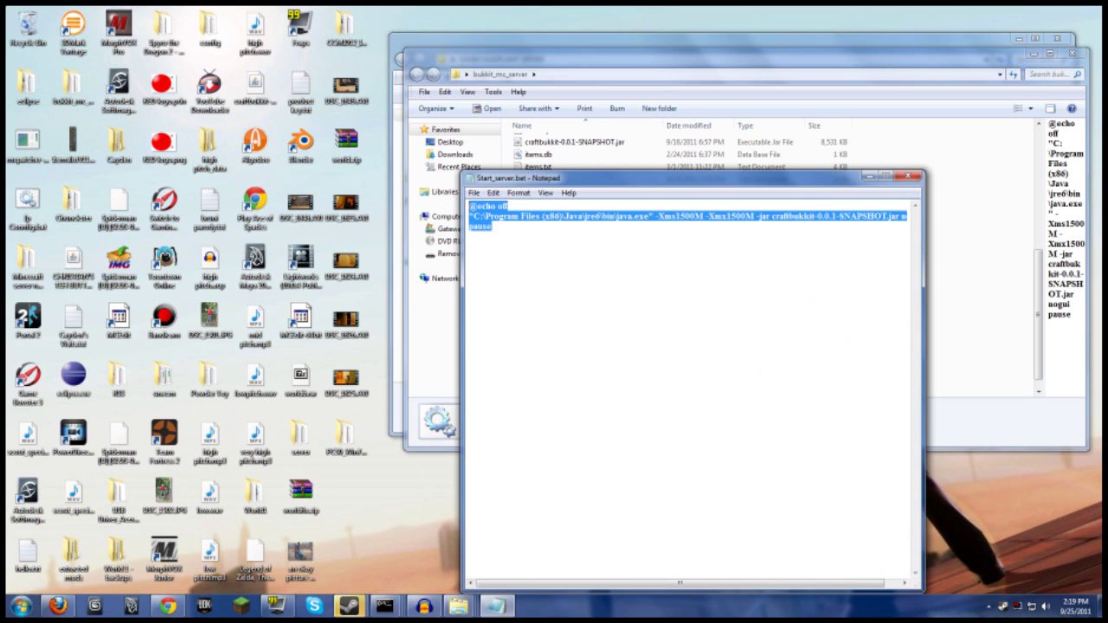
left_click(916, 178)
left_click(1073, 53)
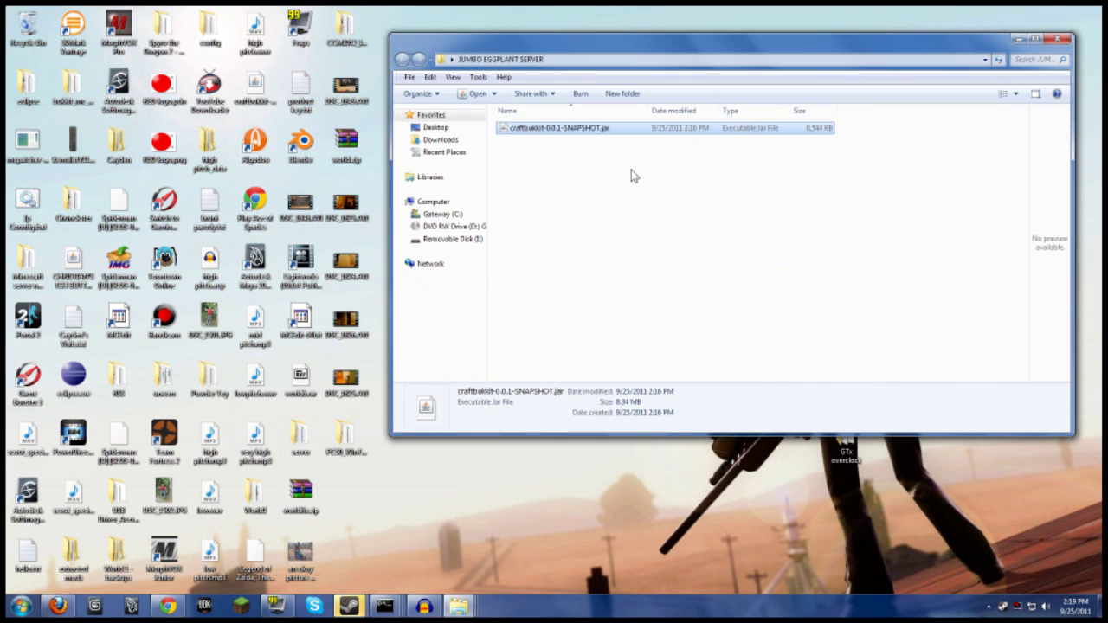
- Create New Text Document.txt in the JUMBO EGGPLANT SERVER folder beside the jar
right_click(588, 162)
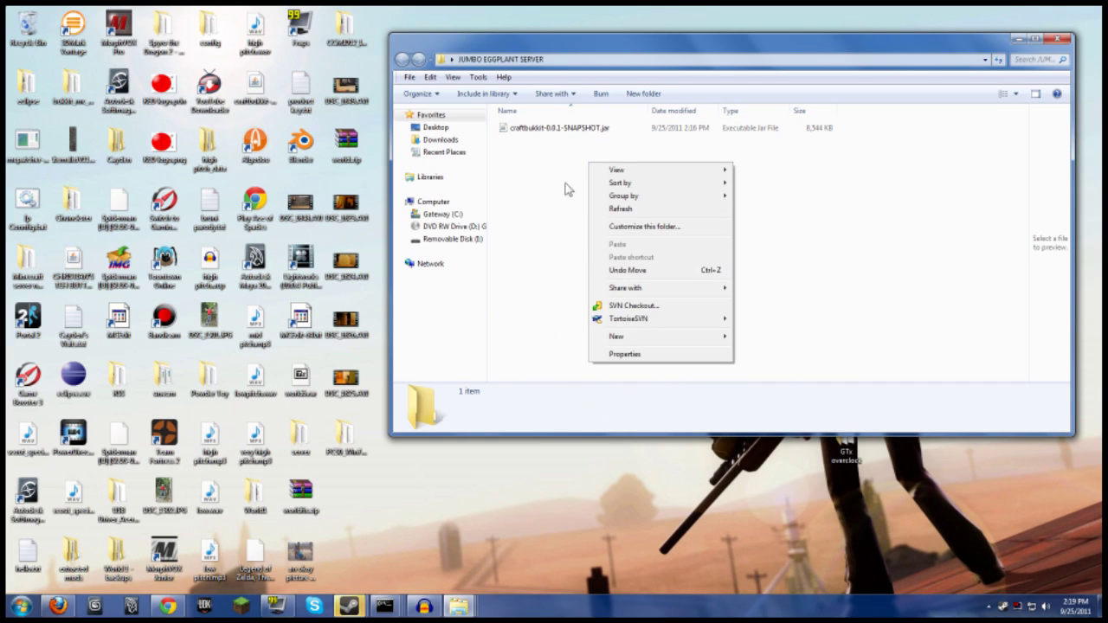
mouse_move(675, 345)
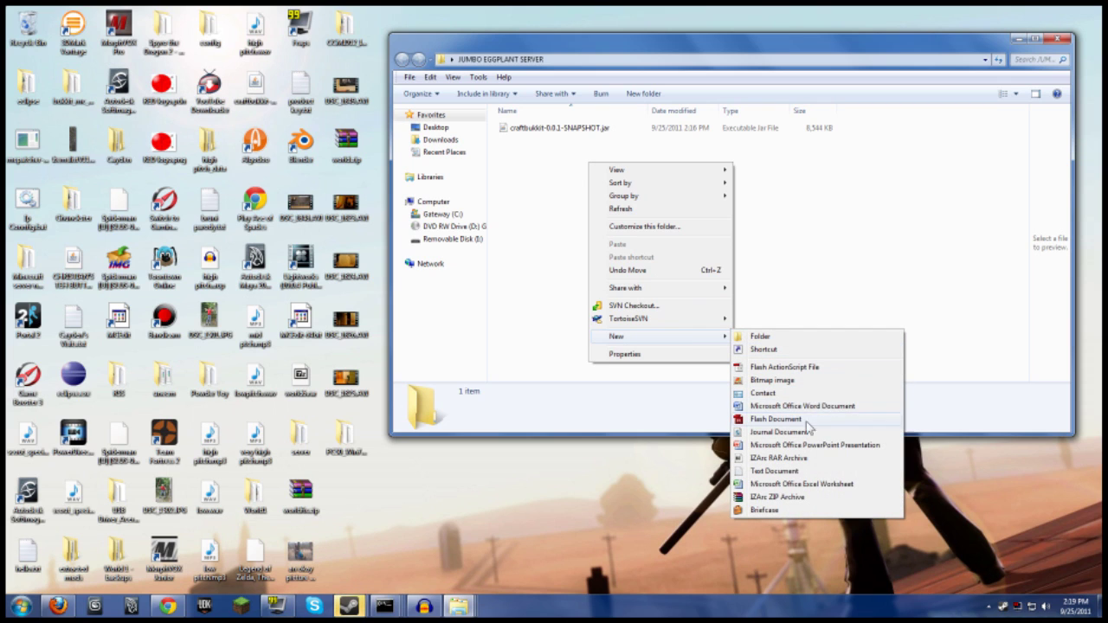
left_click(794, 471)
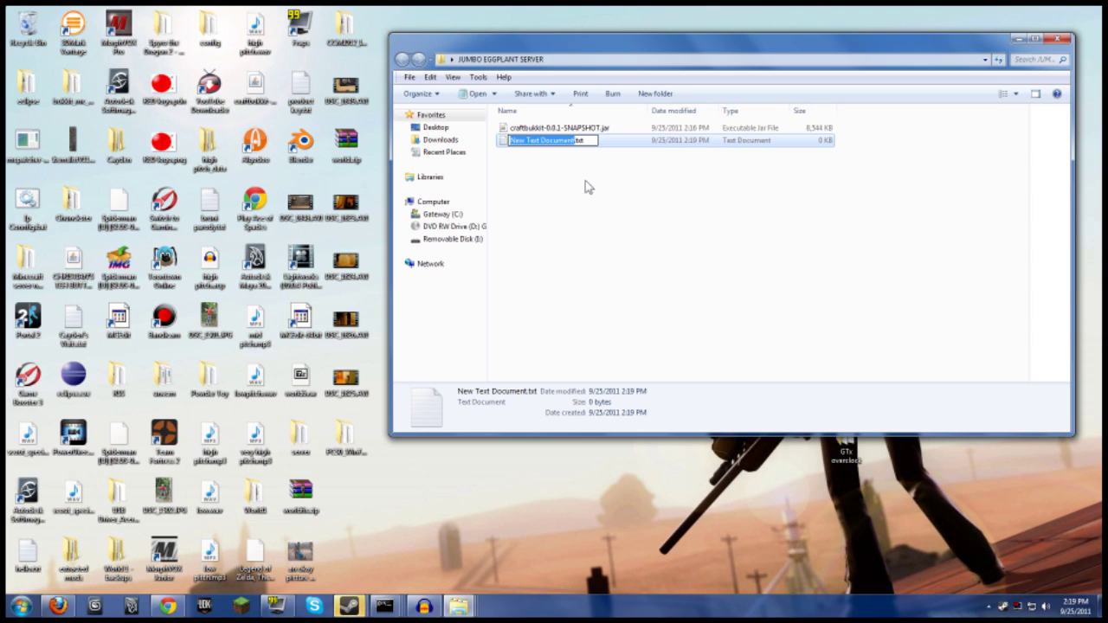
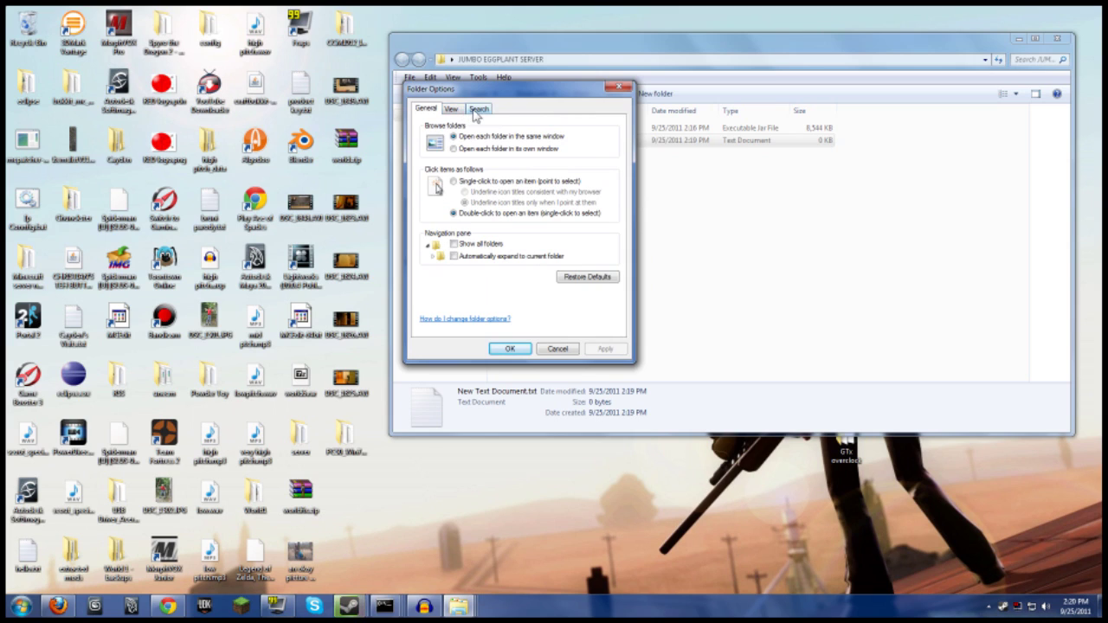
- Make Windows Explorer show file-name extensions through Folder Options' View settings
left_click(463, 114)
scroll(614, 228, "down", 2)
left_click_drag(615, 257, 614, 279)
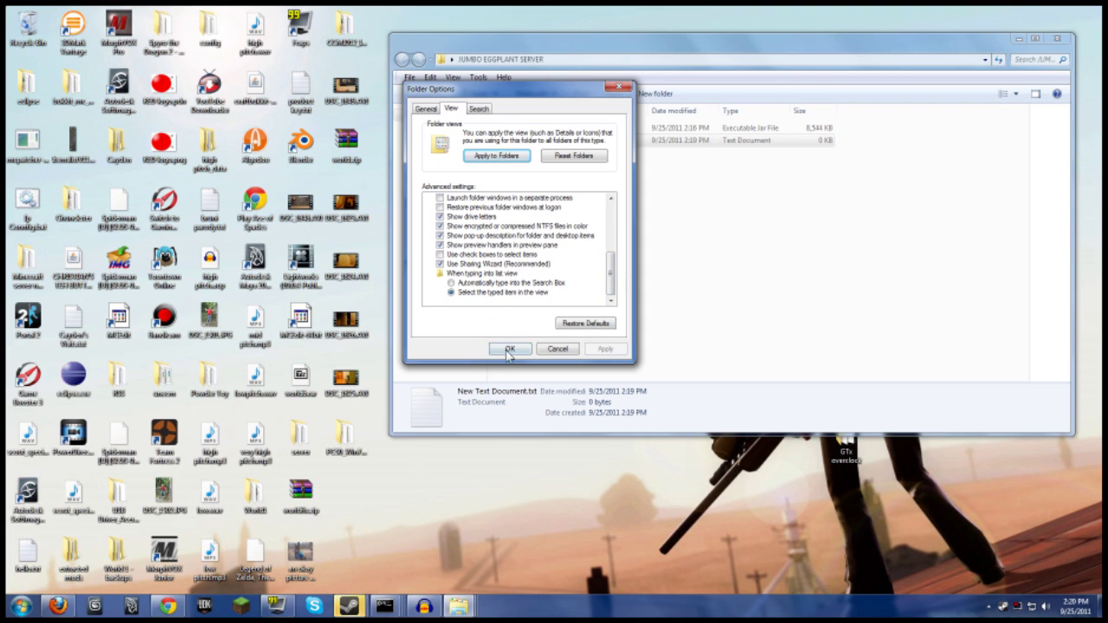
left_click(509, 350)
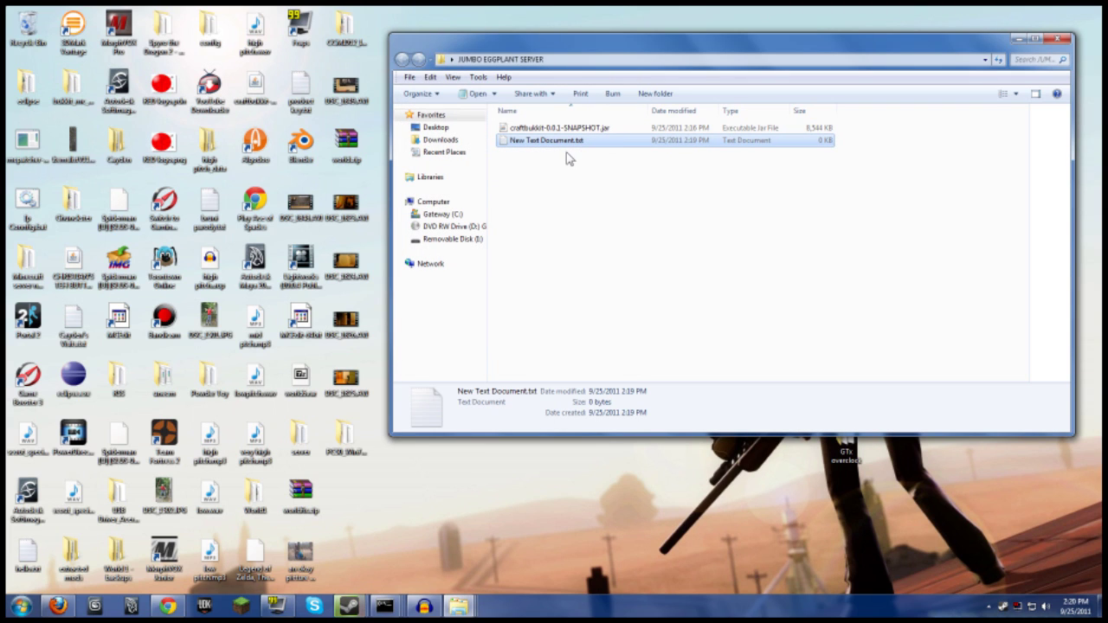
- Rename New Text Document.txt to New Text Document.BAT and accept the extension-change warning
right_click(564, 143)
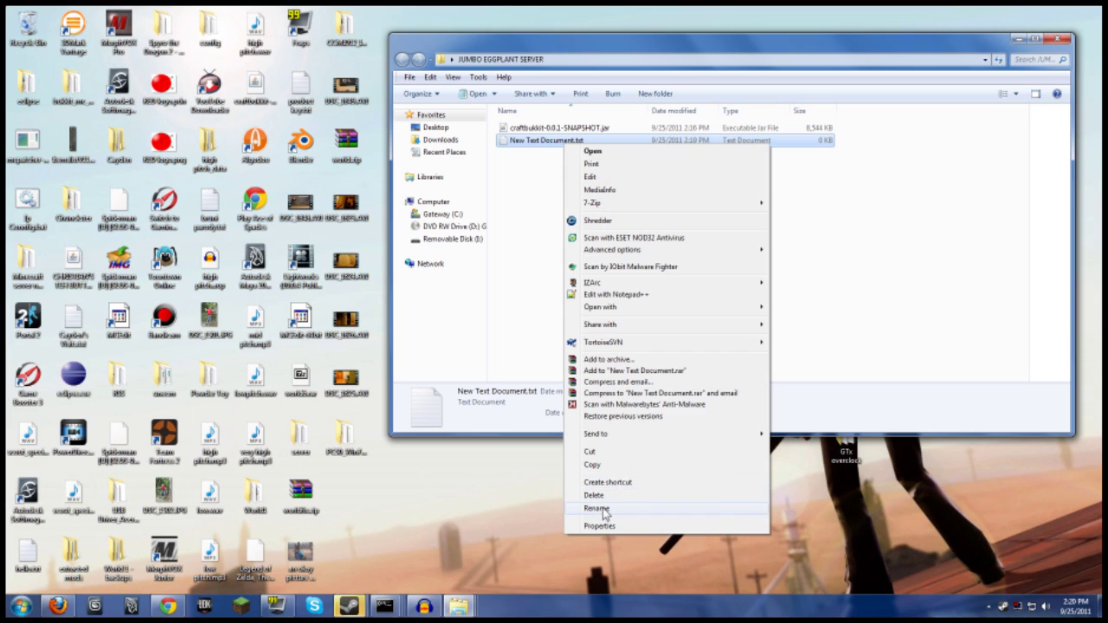
left_click(597, 508)
key("End")
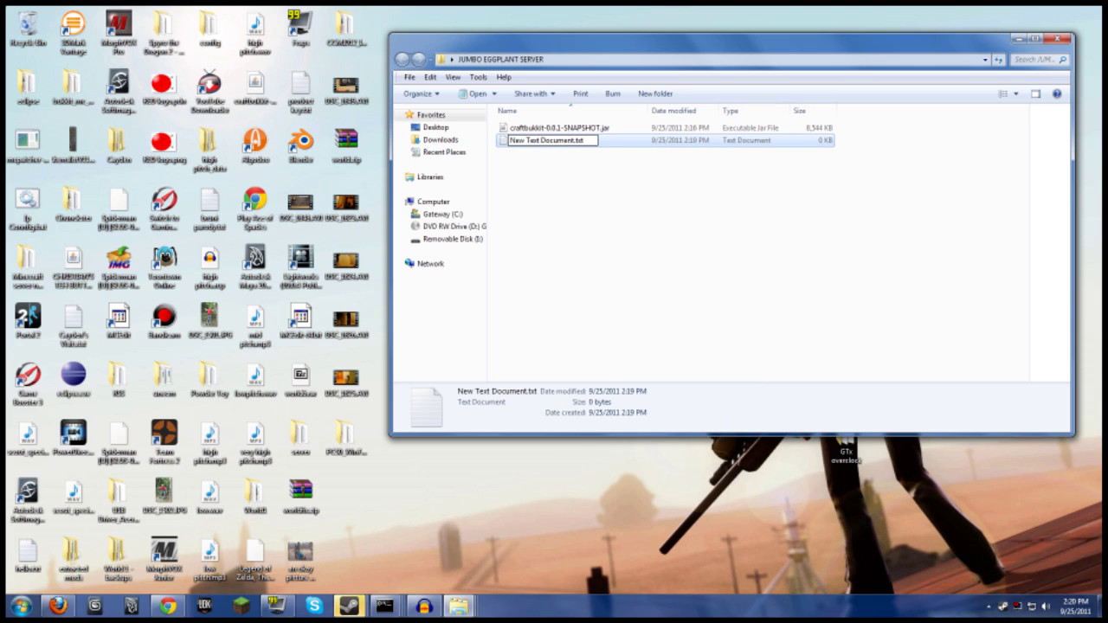
type("BAT")
key("Return")
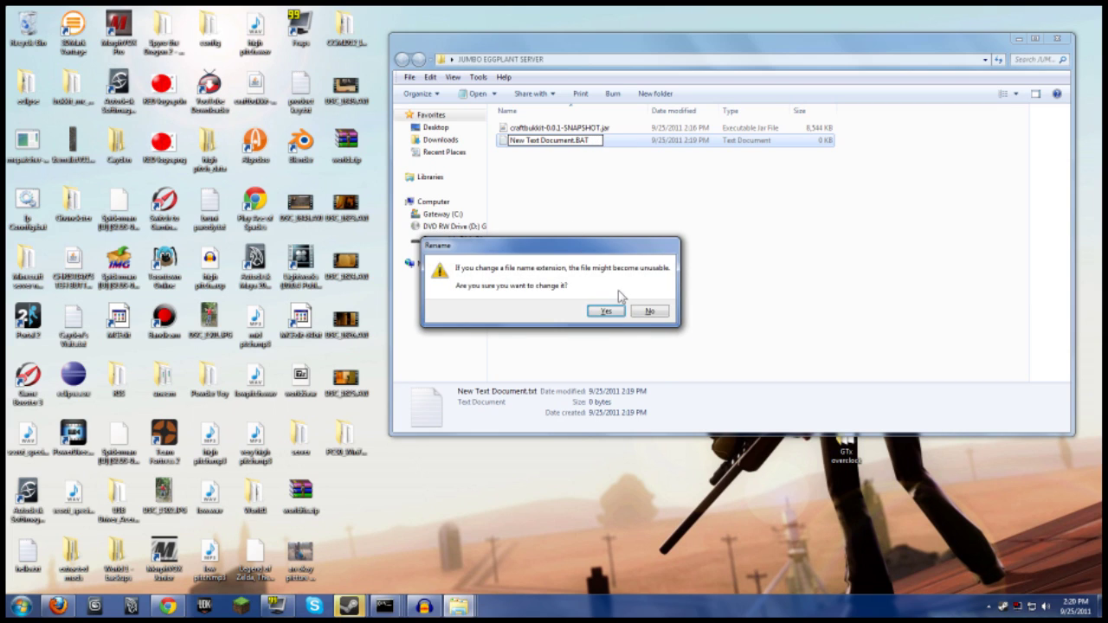
left_click(606, 312)
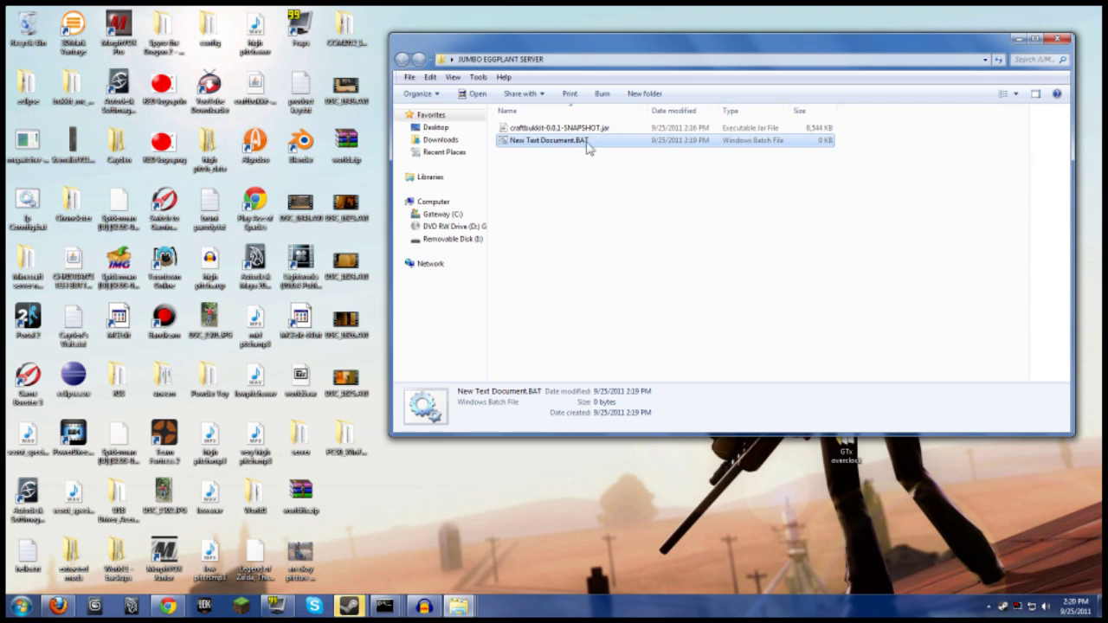
right_click(531, 142)
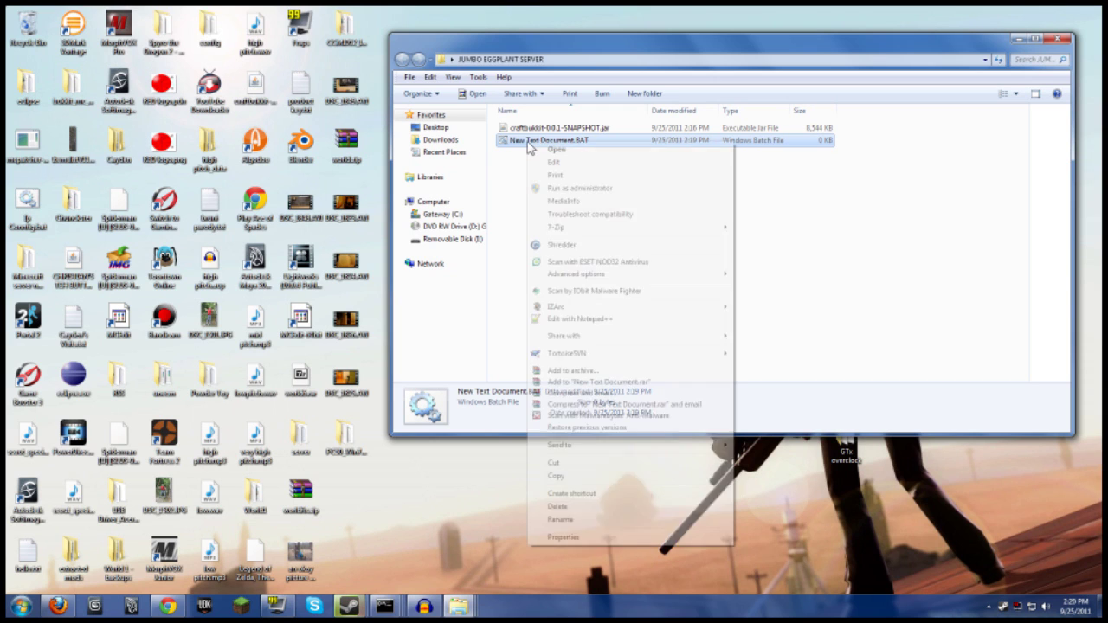
left_click(556, 163)
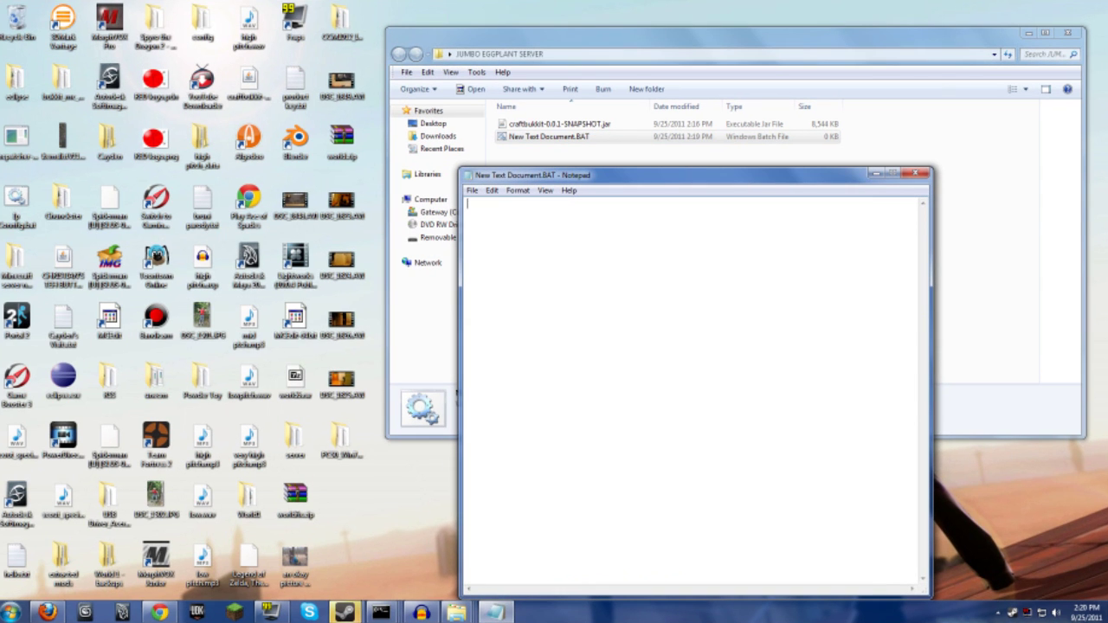
type("@echo off \"C:\\Program Files (x86)\\Java\\jre6\\bin\\java.exe\" -Xms1500M -Xmx1500M -jar craftbukkit-0.0.1-SNAPSHOT.jar nogui pause")
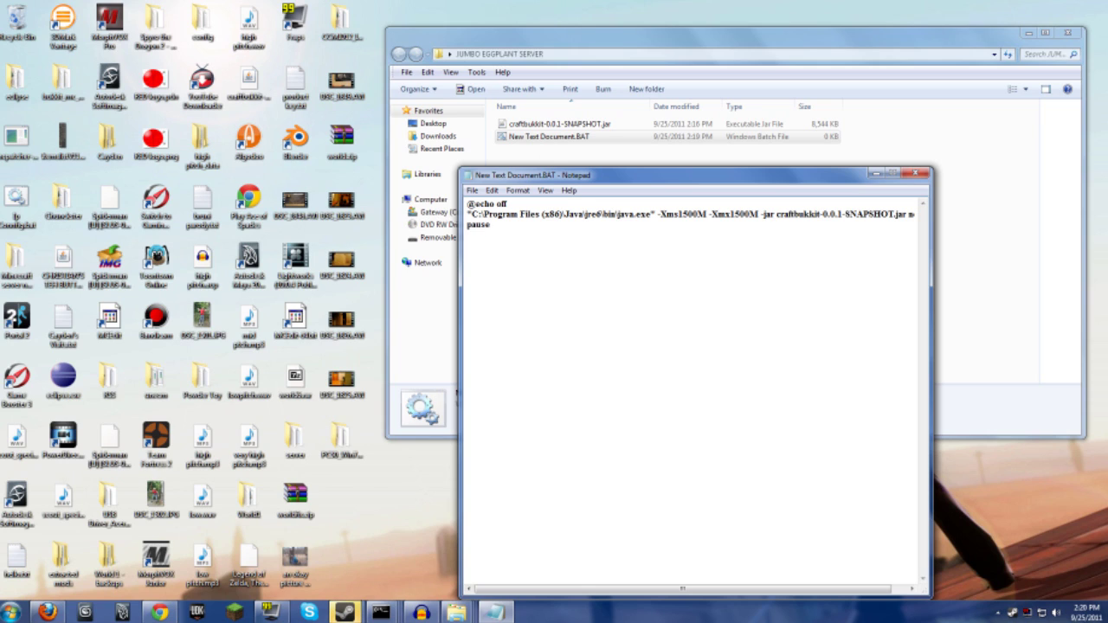
left_click(472, 189)
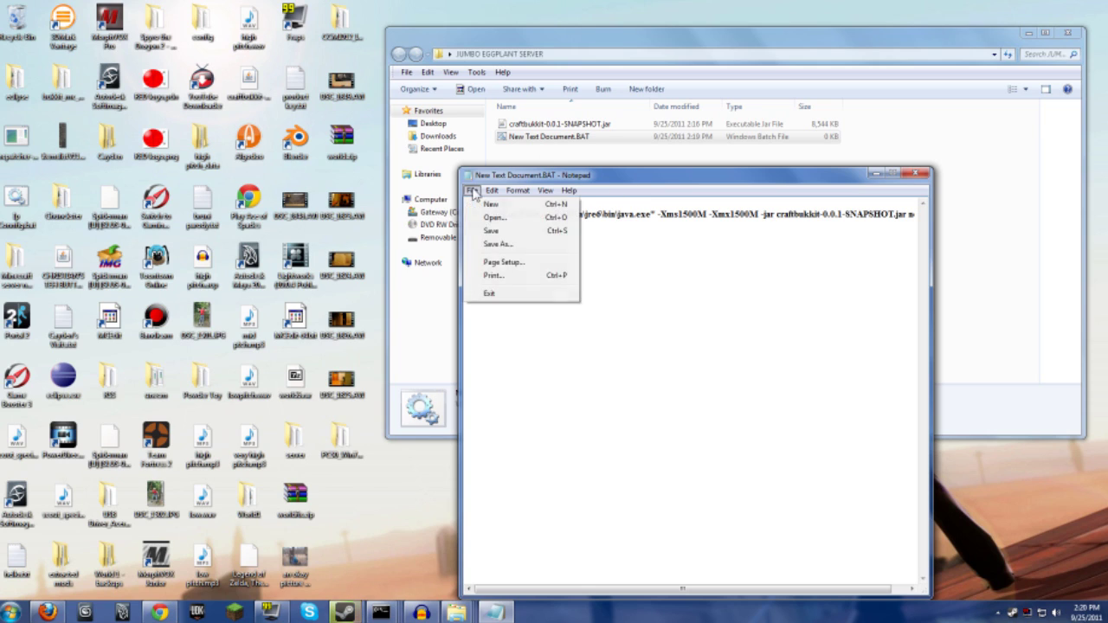
left_click(498, 232)
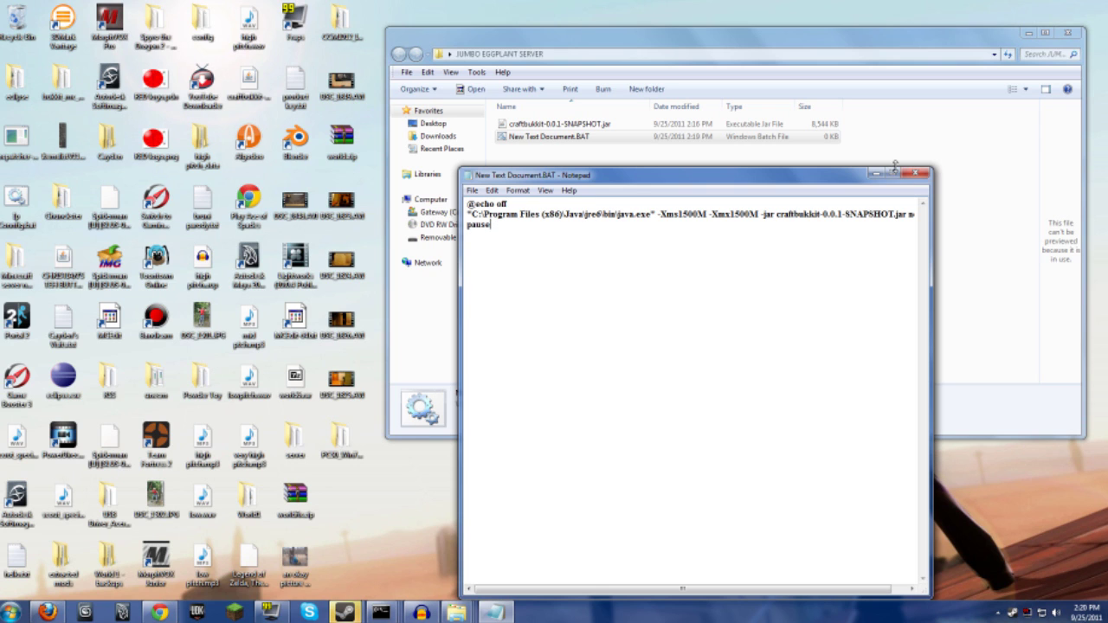
left_click(921, 176)
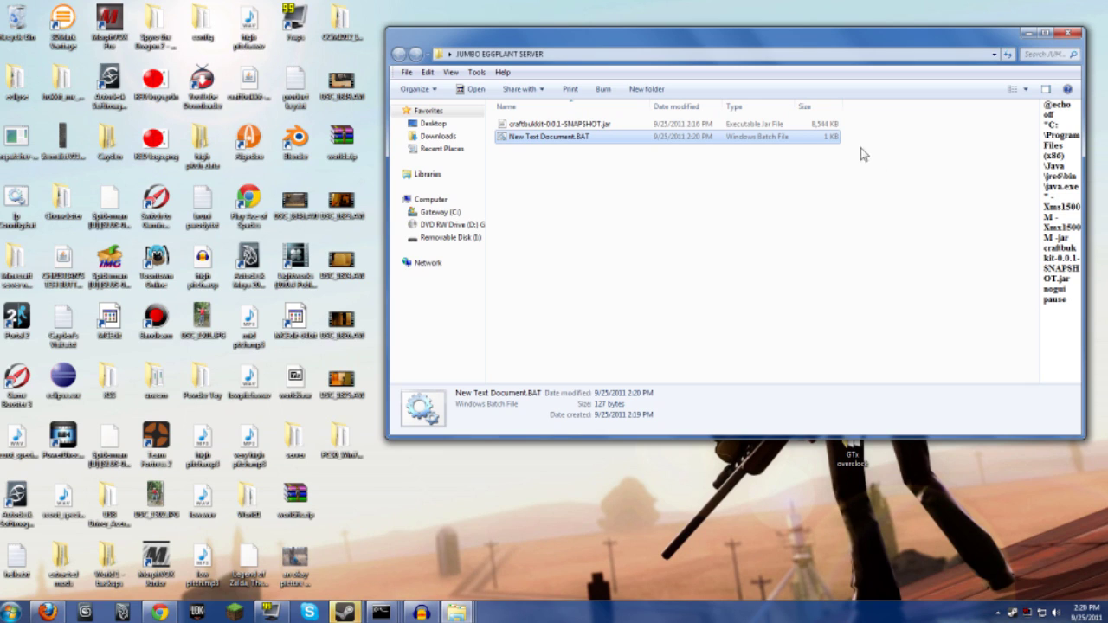
- Rename the batch file to server.BAT
right_click(543, 143)
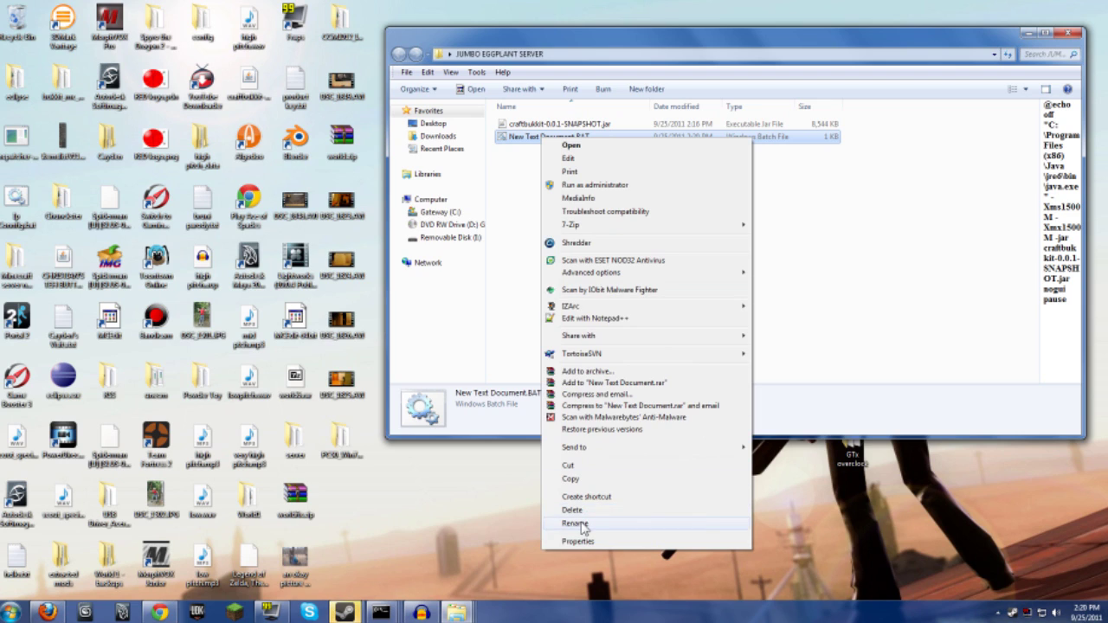
left_click(591, 523)
type("server")
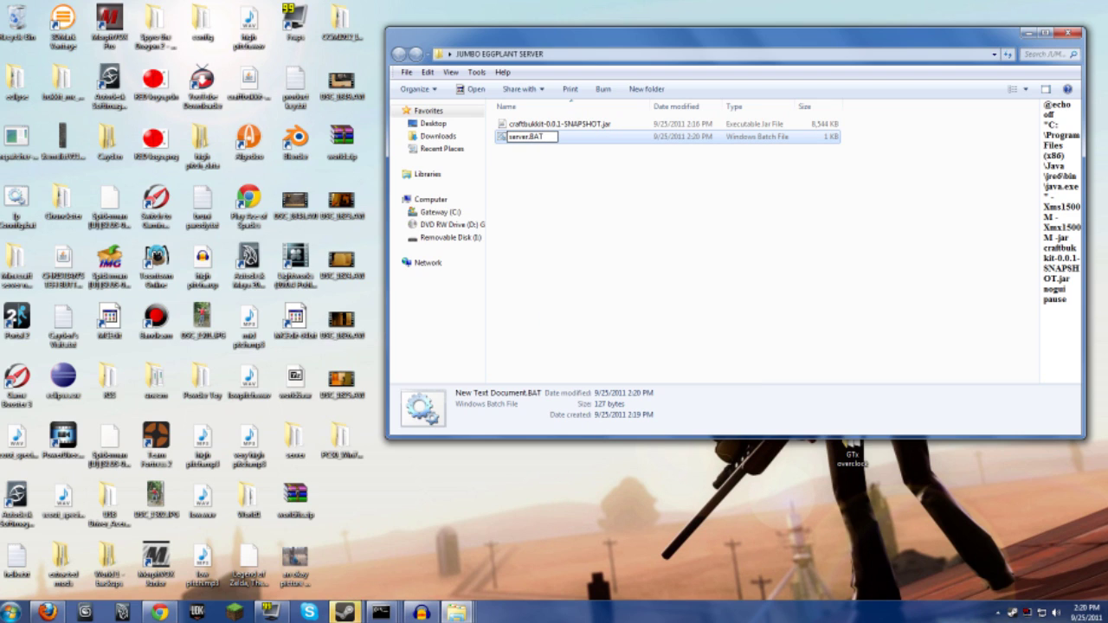
key("Return")
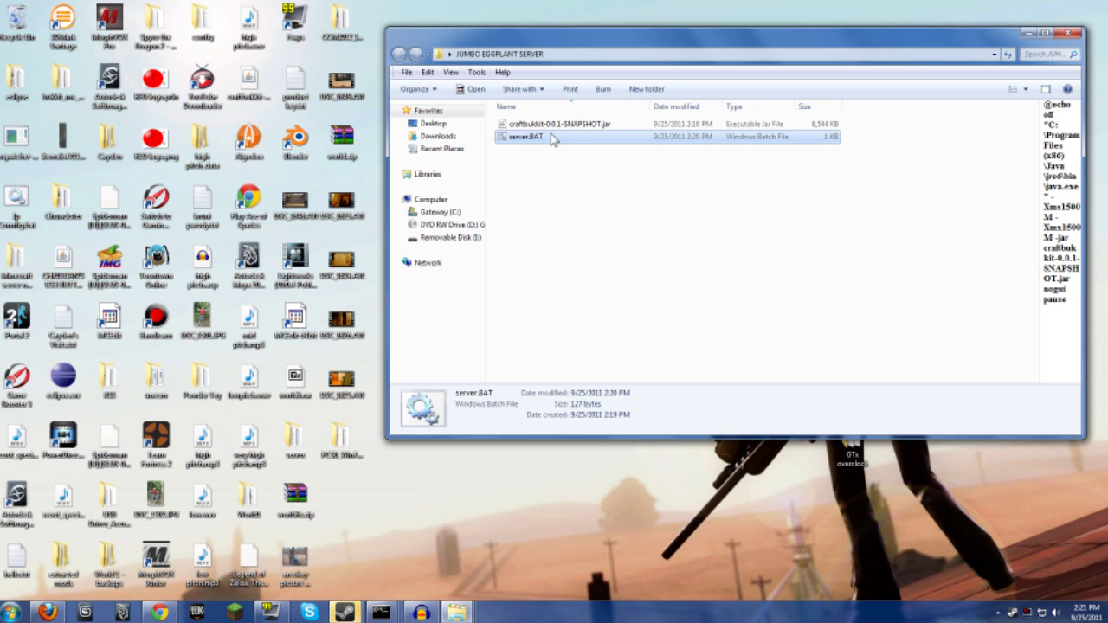
- Run server.BAT so the CraftBukkit server generates its world folders and config files
double_click(552, 141)
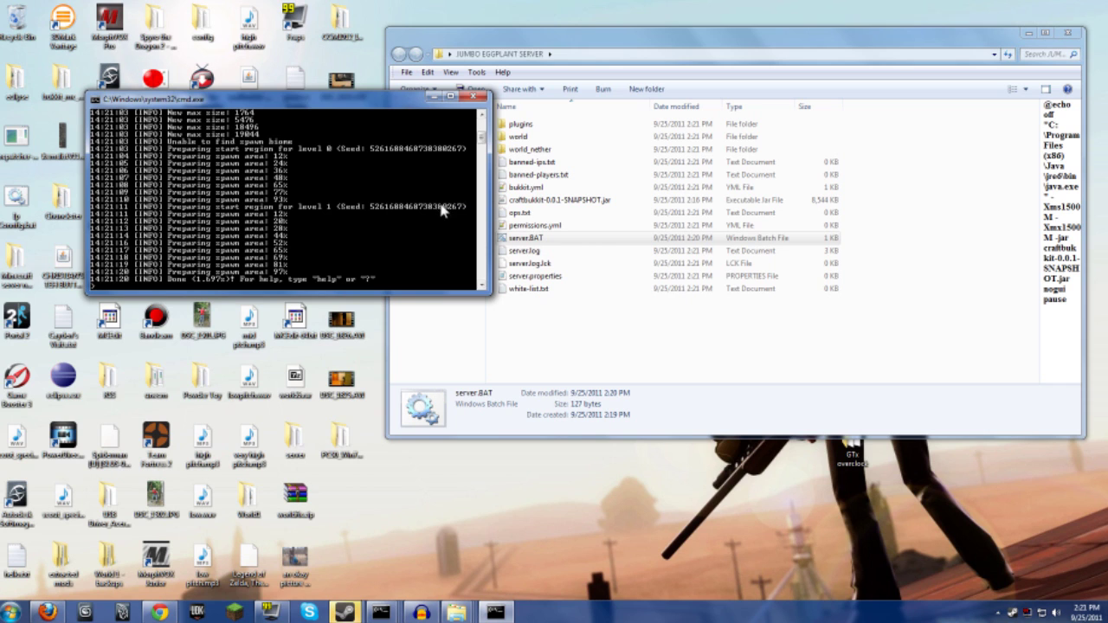
scroll(364, 199, "up", 7)
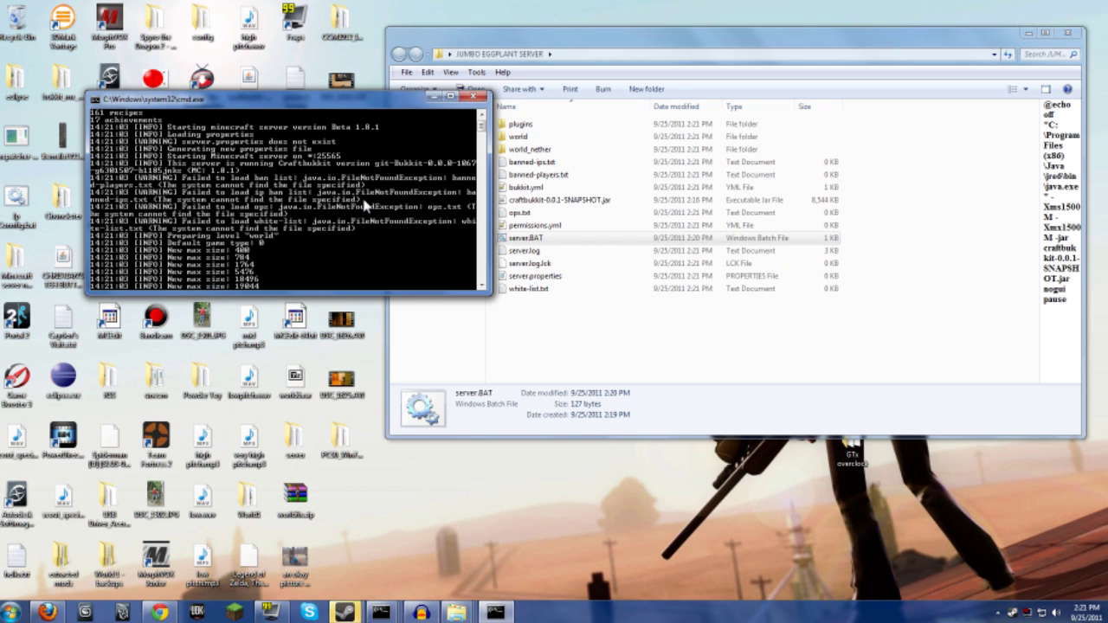
scroll(406, 164, "down", 7)
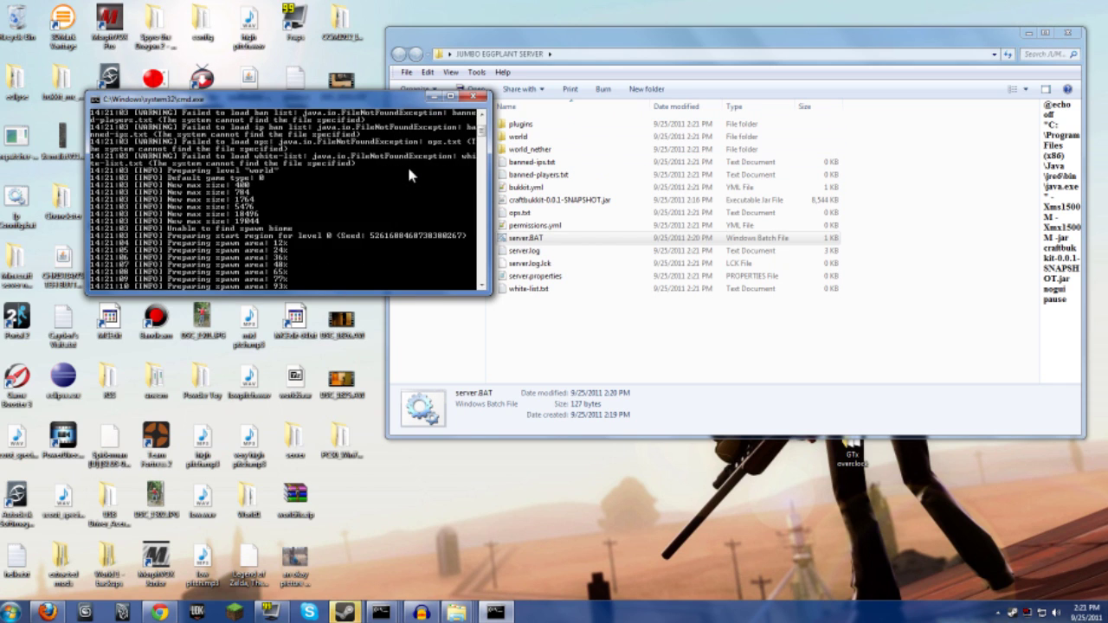
left_click(475, 96)
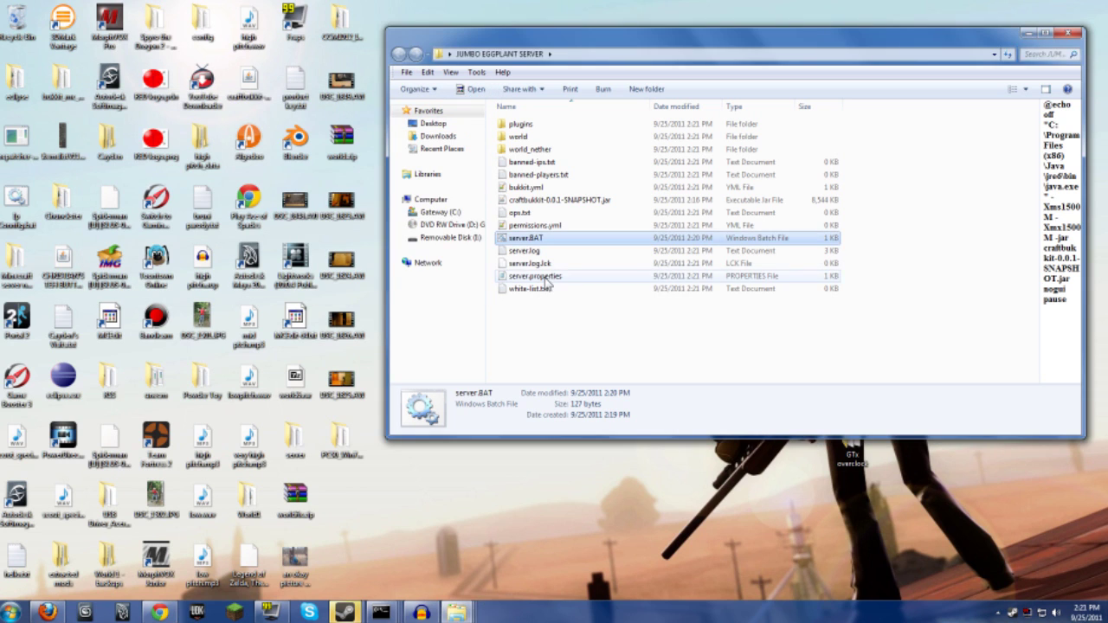
double_click(546, 277)
left_click_drag(467, 388, 498, 204)
left_click(500, 214)
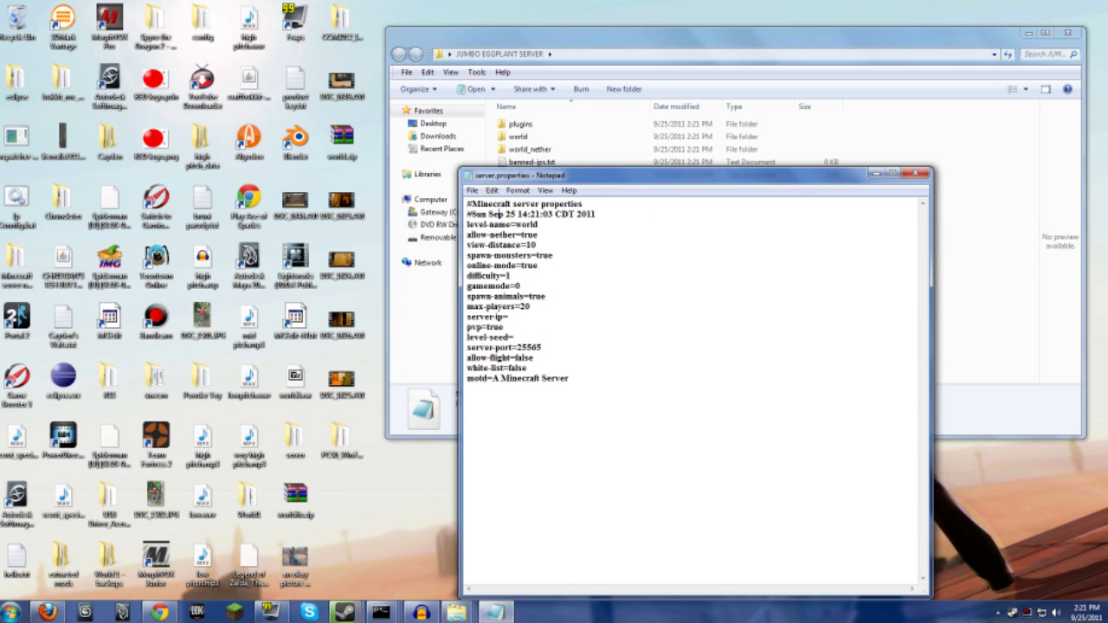
double_click(521, 225)
mouse_move(538, 234)
left_mouse_down()
mouse_move(516, 234)
mouse_move(520, 255)
mouse_move(536, 245)
left_mouse_up()
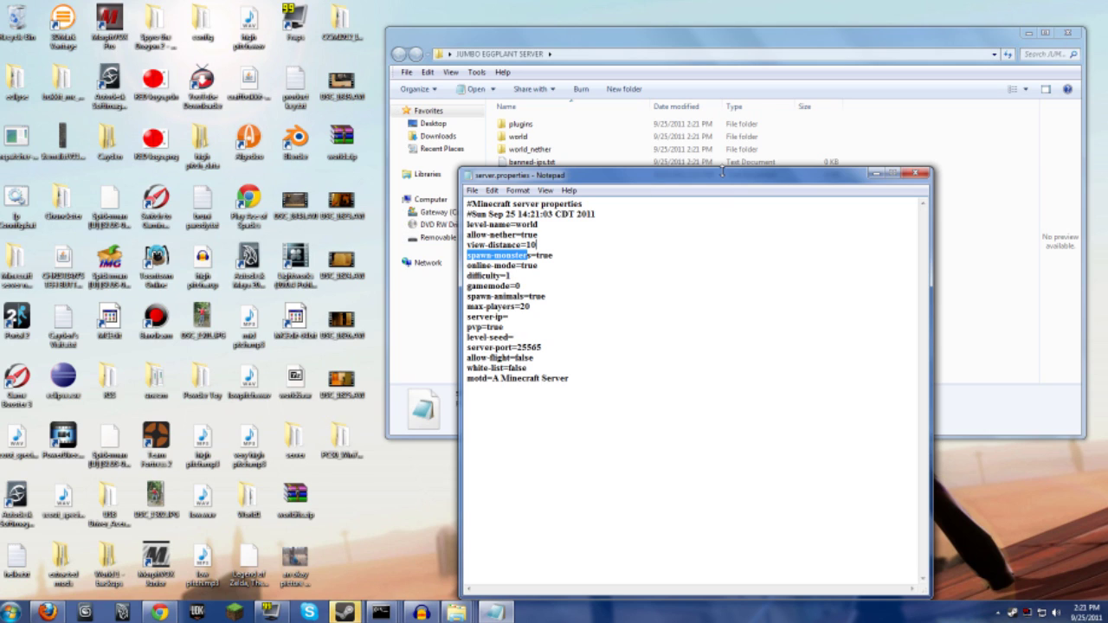
left_click(924, 174)
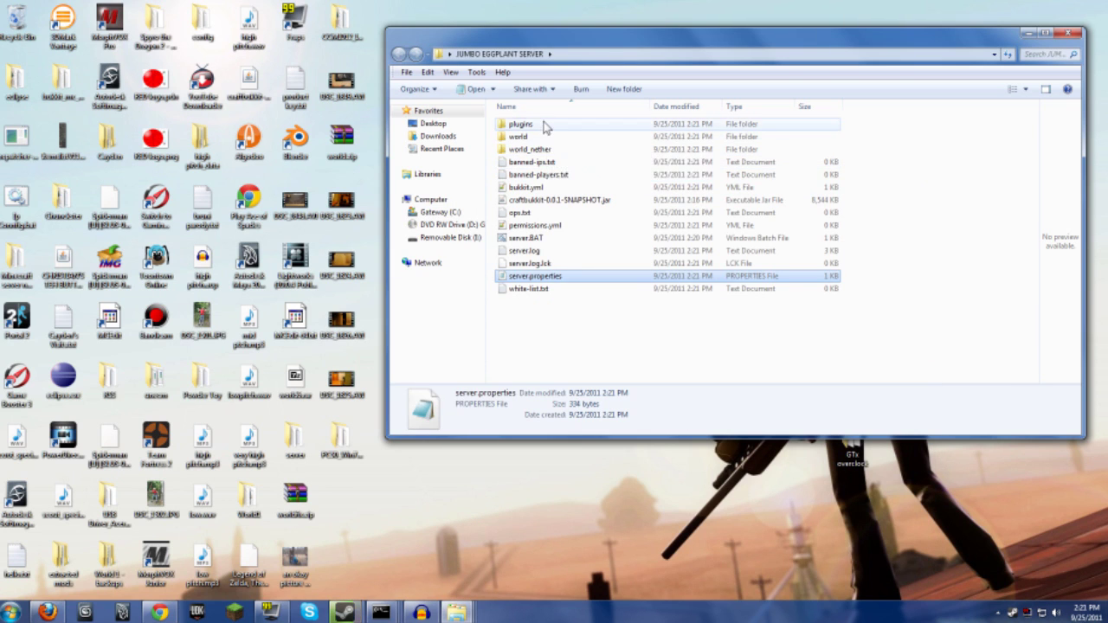
double_click(543, 127)
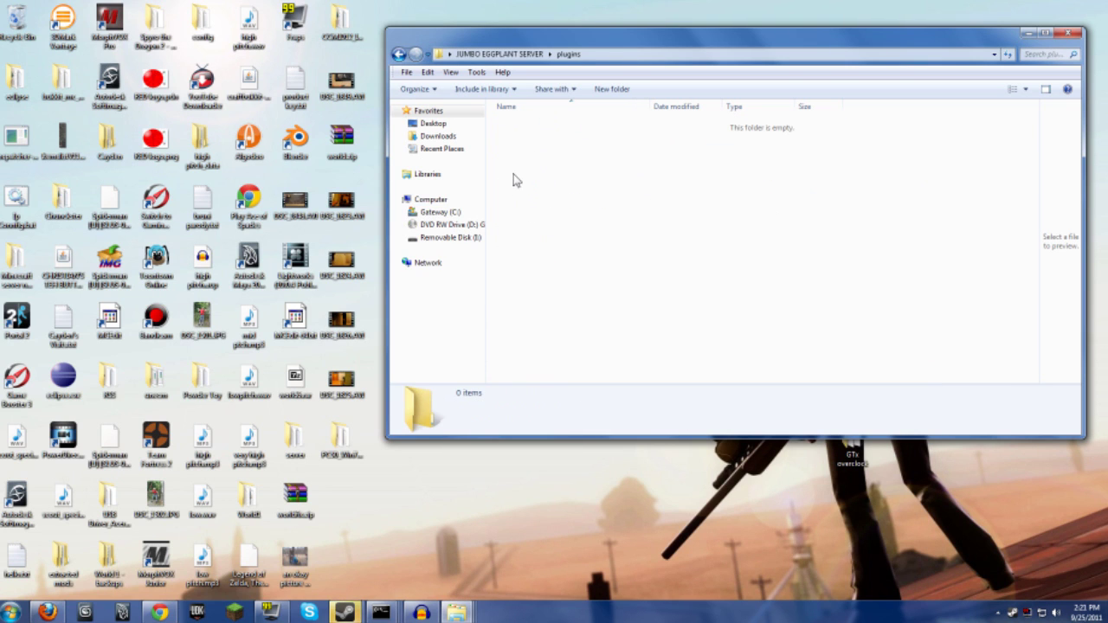
left_click(398, 53)
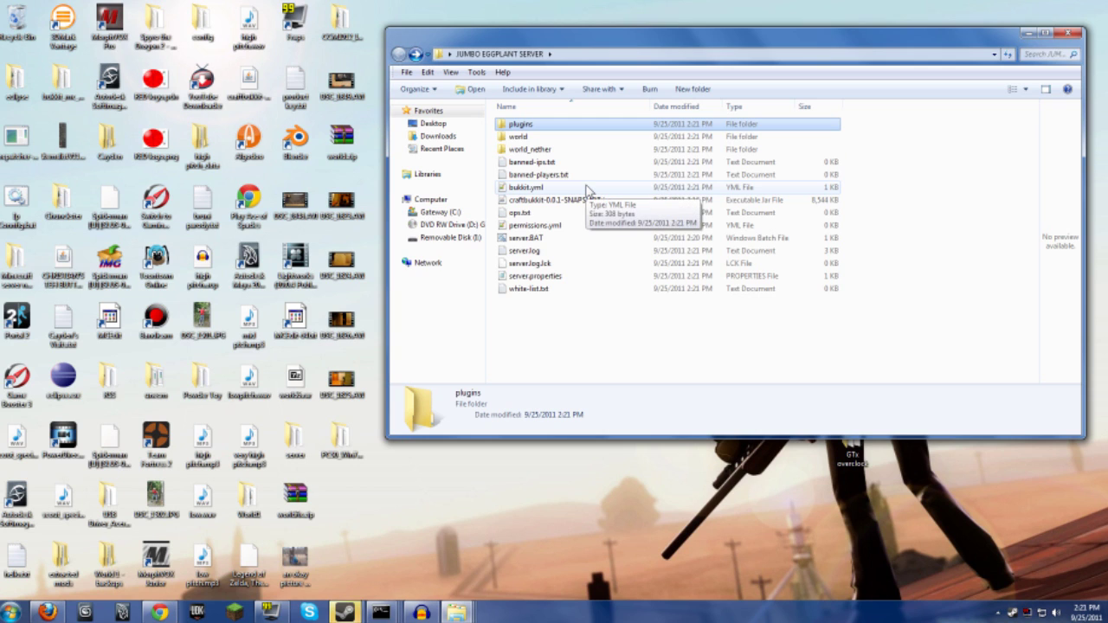
double_click(529, 239)
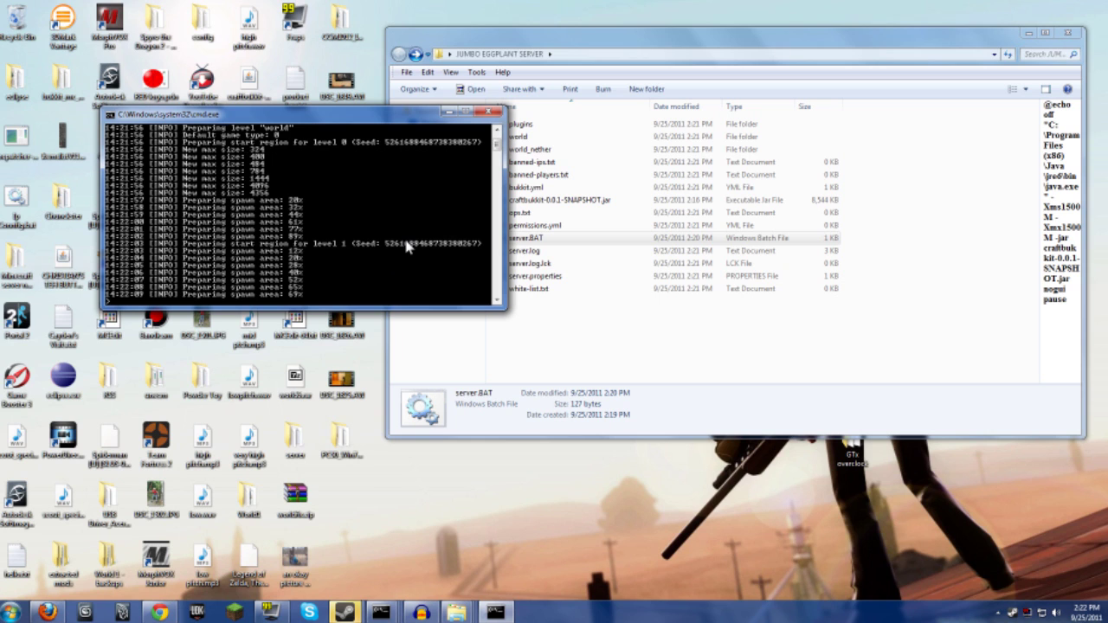
left_click(489, 113)
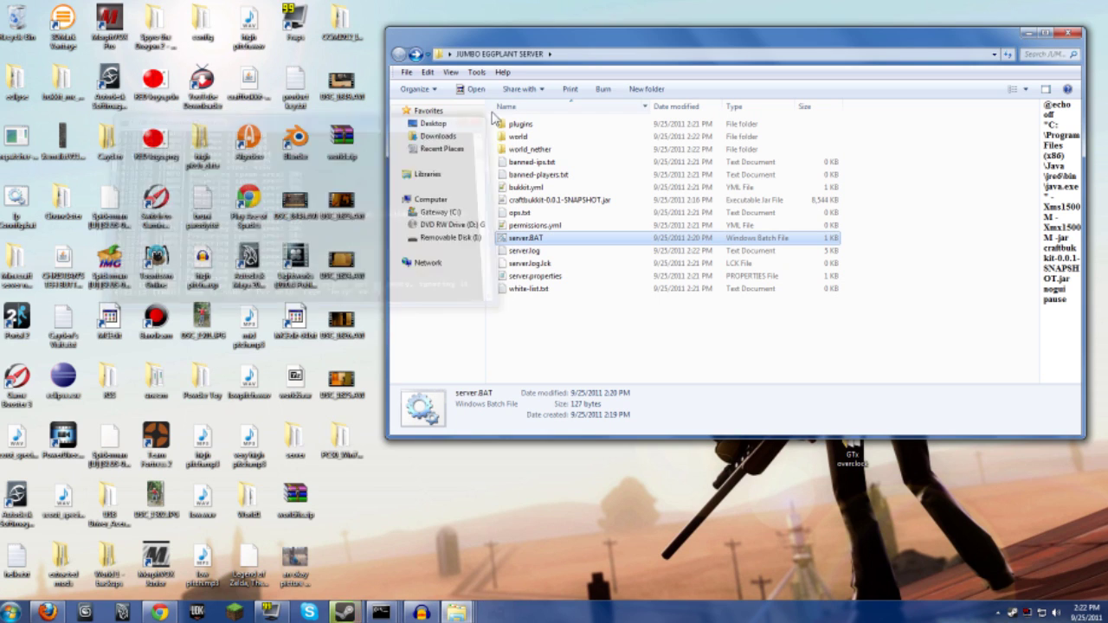
- Launch Command Prompt from a Start menu search for cmd
left_click(160, 612)
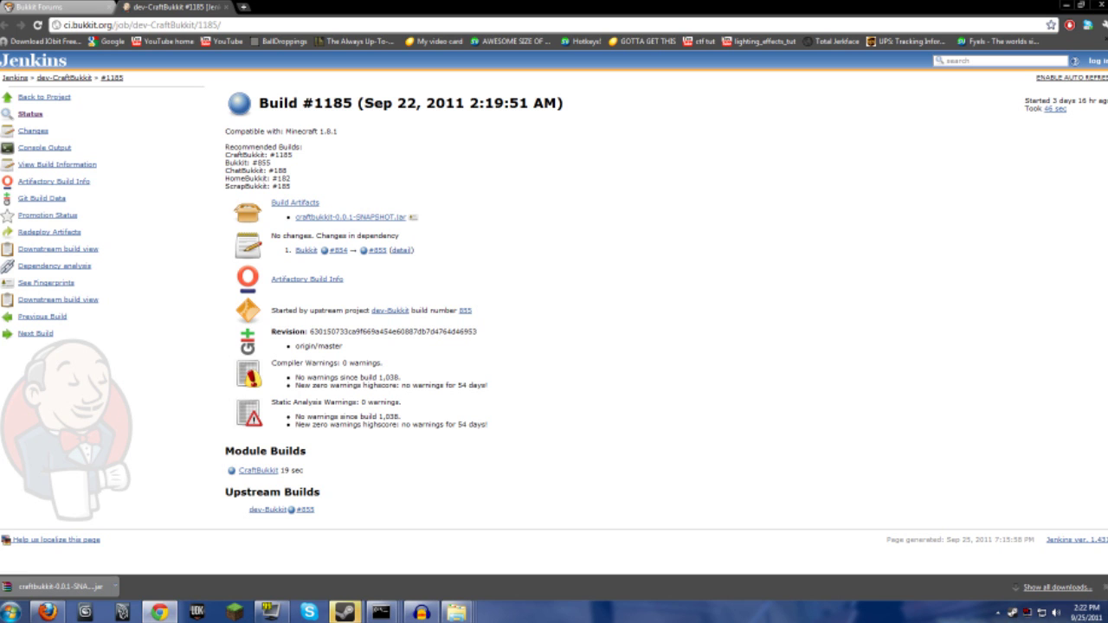
left_click(11, 612)
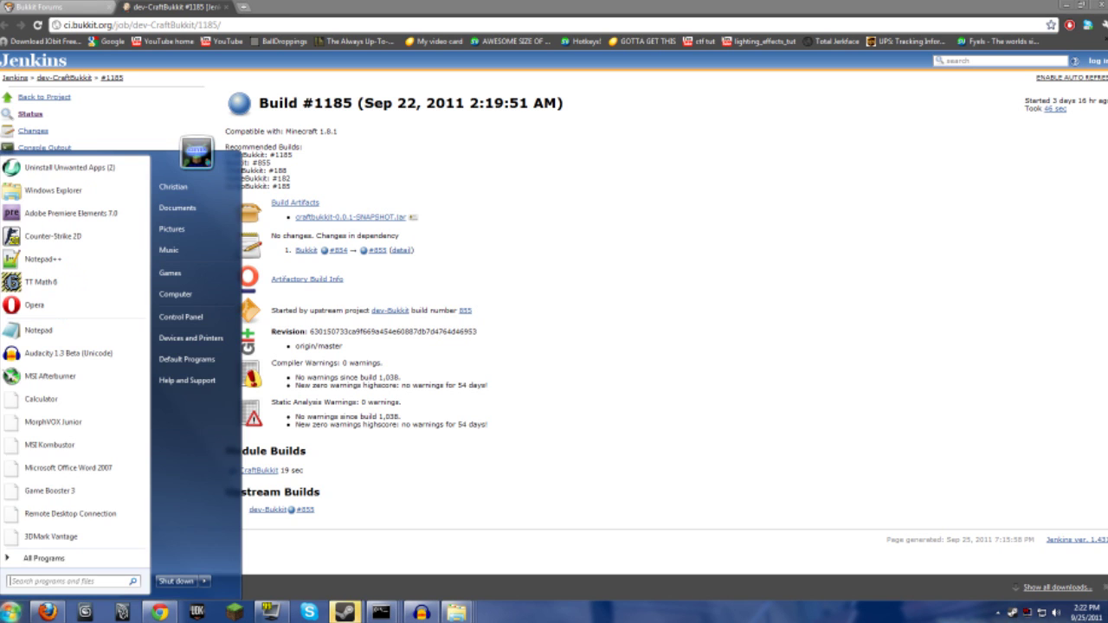
type("cmd")
key("Return")
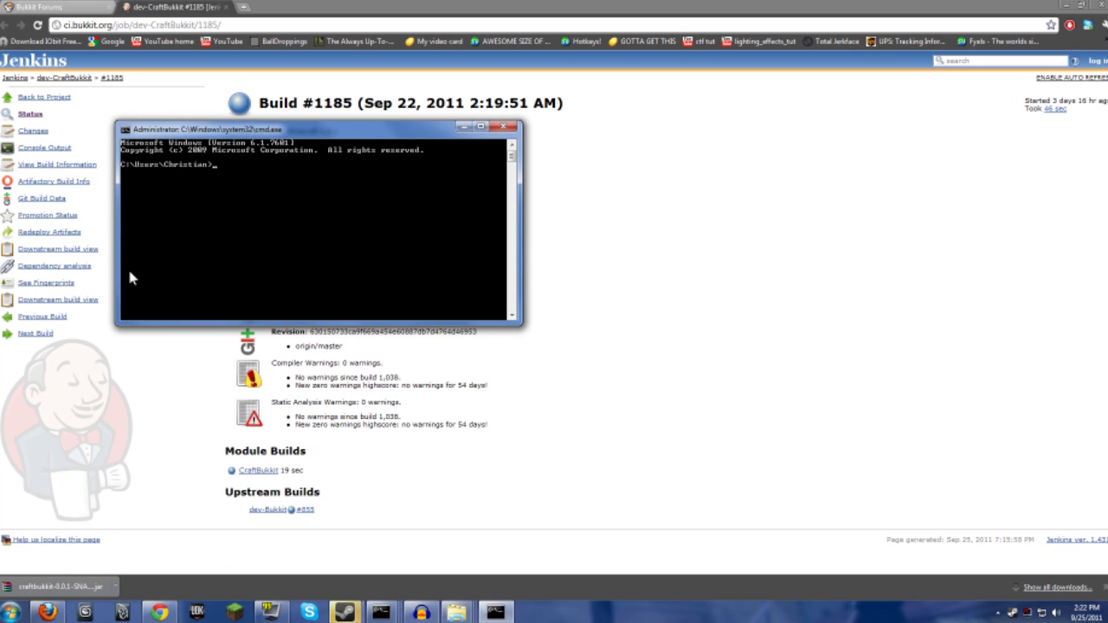
- Run ipconfig, read IPv4 192.168.1.109 and gateway 192.168.1.1, then close the console
type("ipconfig")
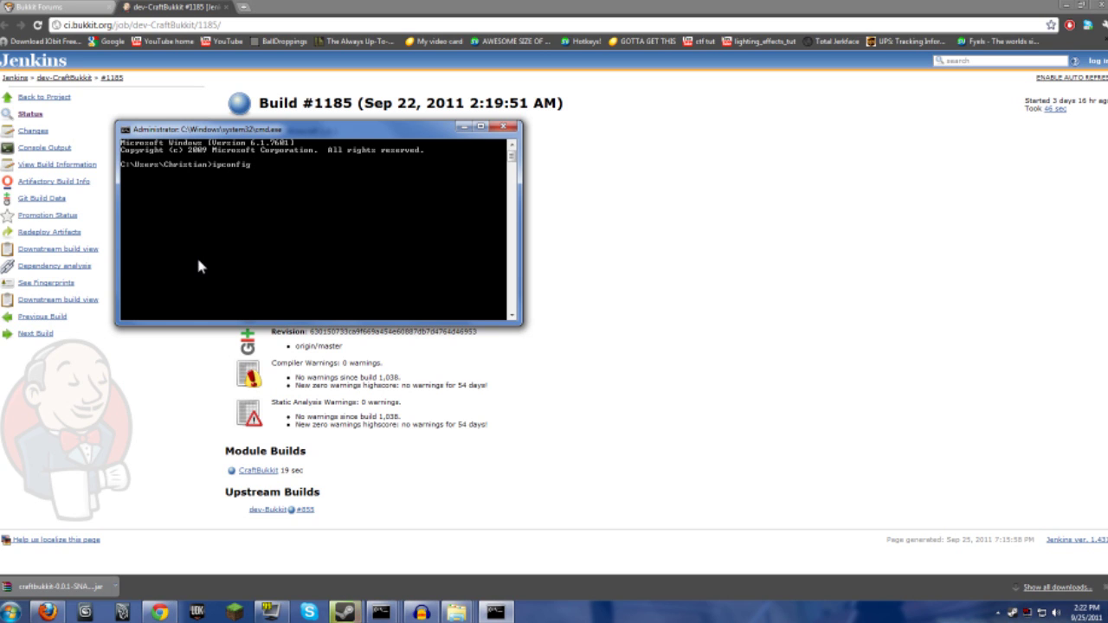
key("Return")
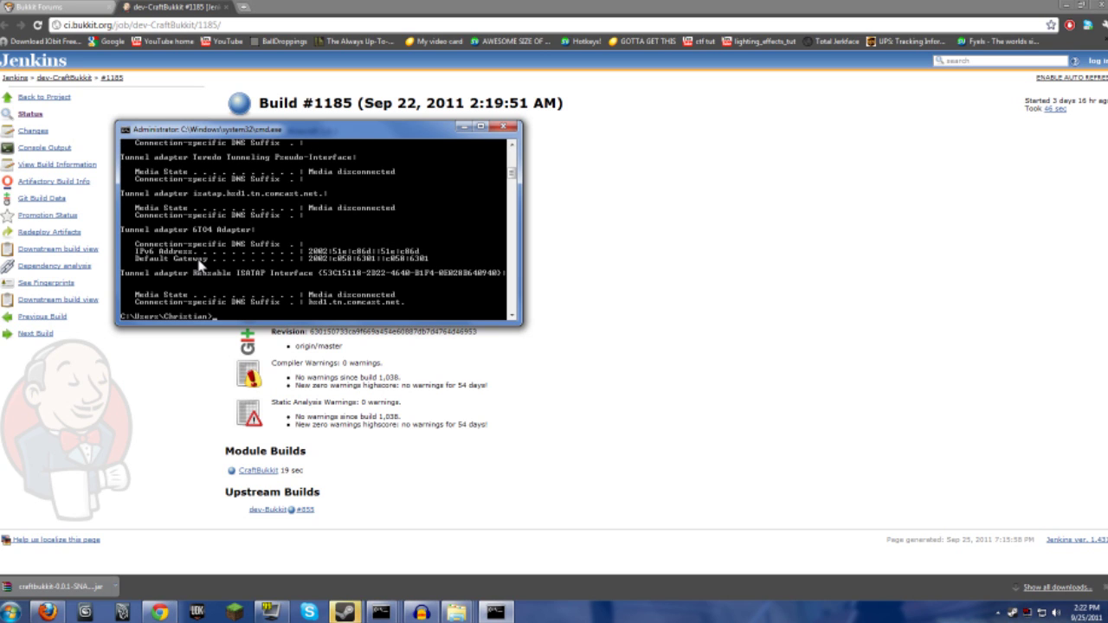
scroll(198, 264, "up", 10)
scroll(405, 275, "down", 2)
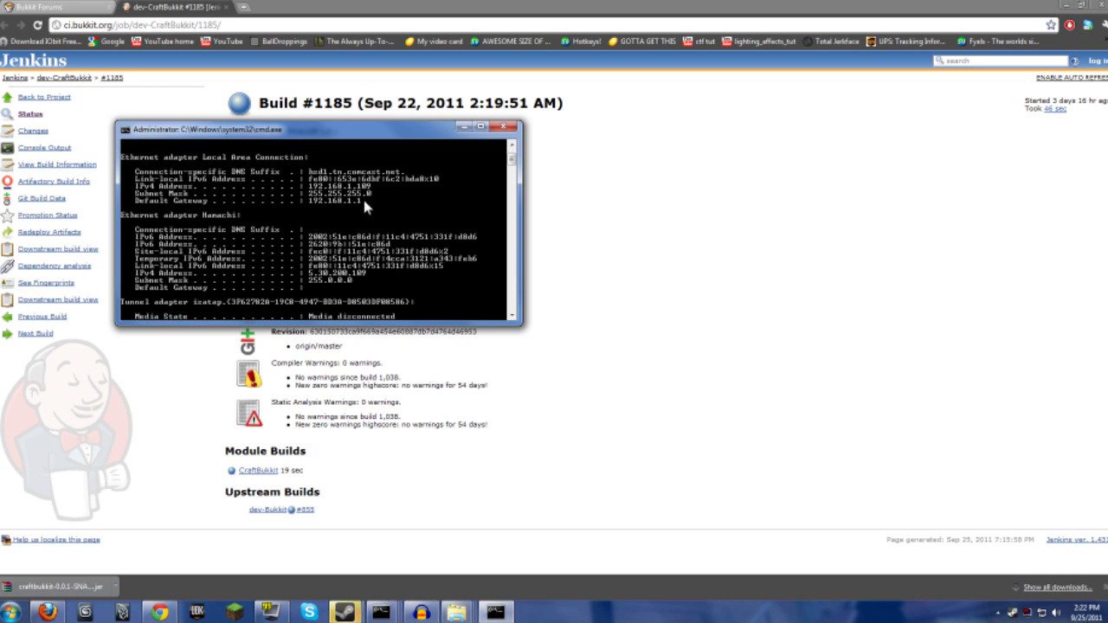
left_click(503, 127)
- Load 192.168.1.1 in Chrome and sign in to the Linksys router admin with its credentials
left_click(366, 23)
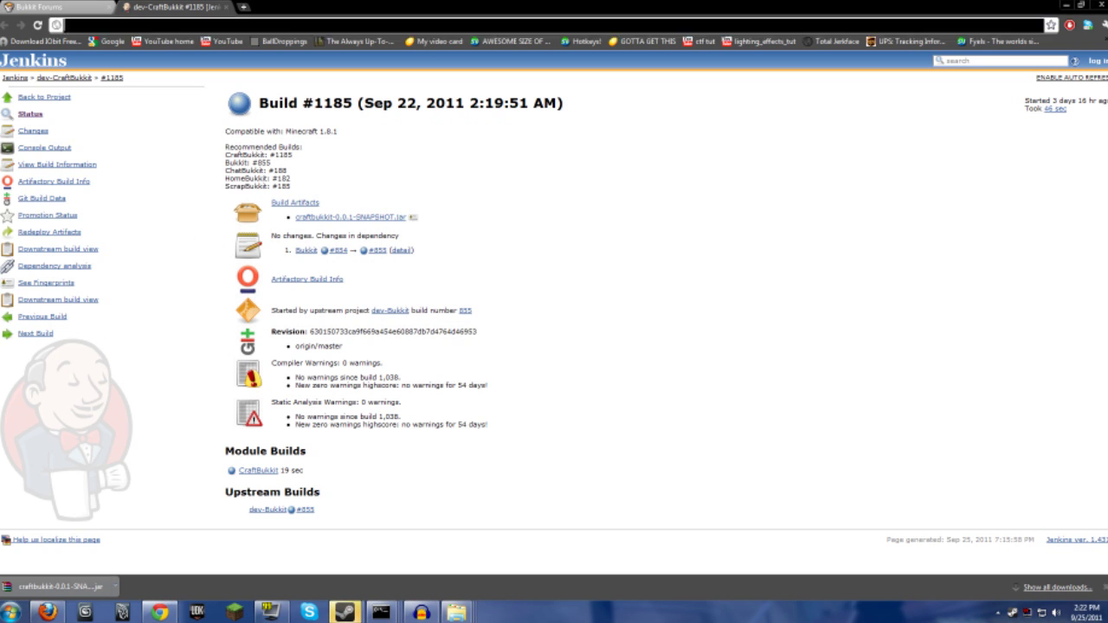
type("192.1")
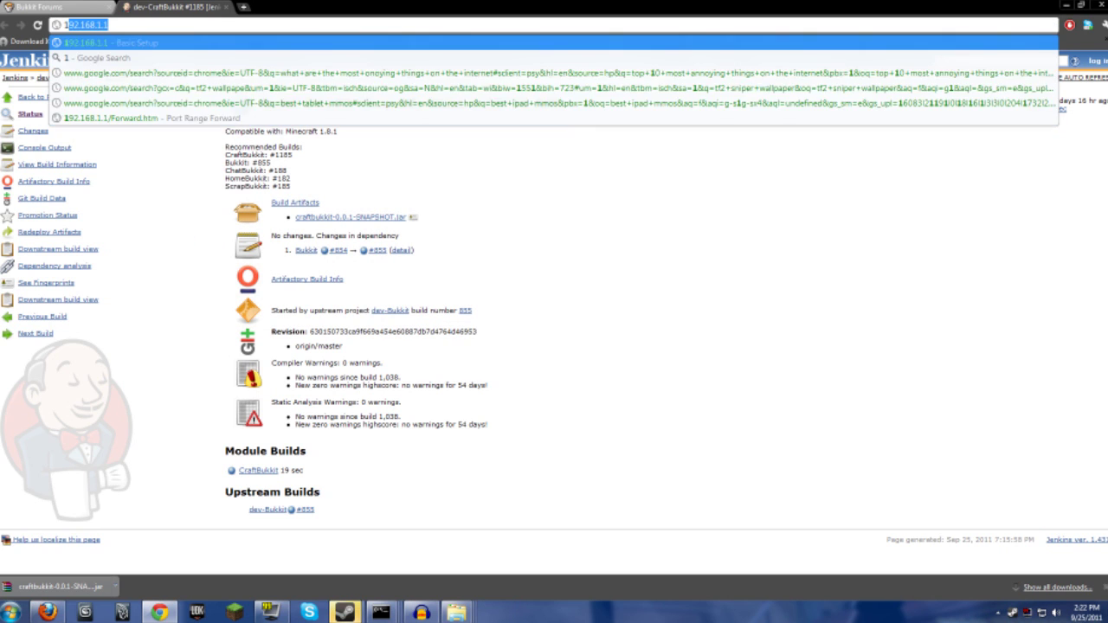
type("68.1.1")
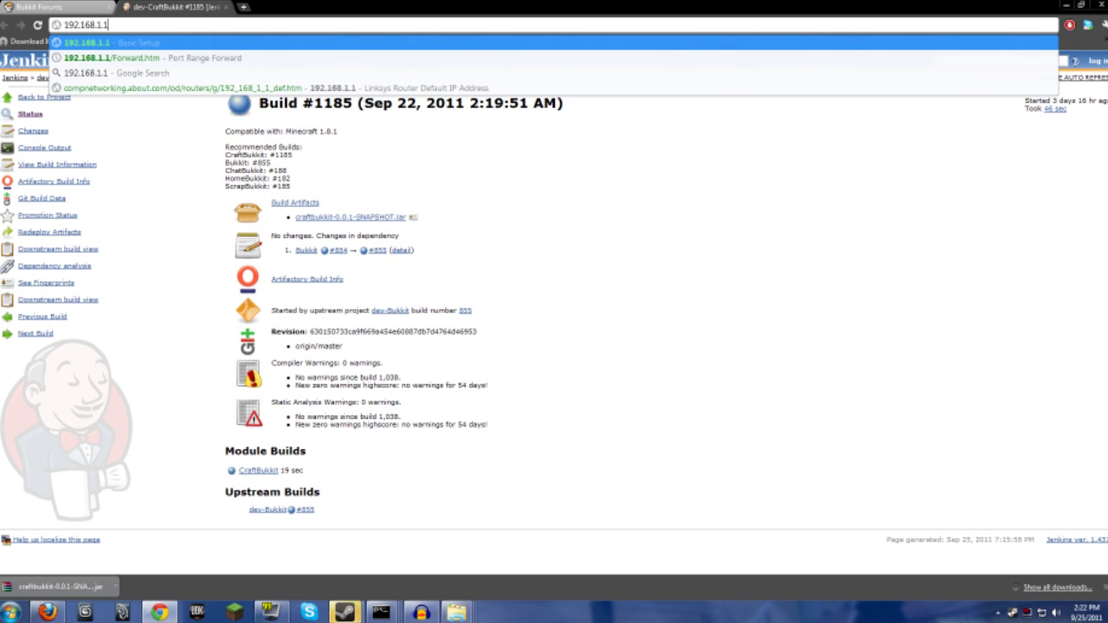
key("Return")
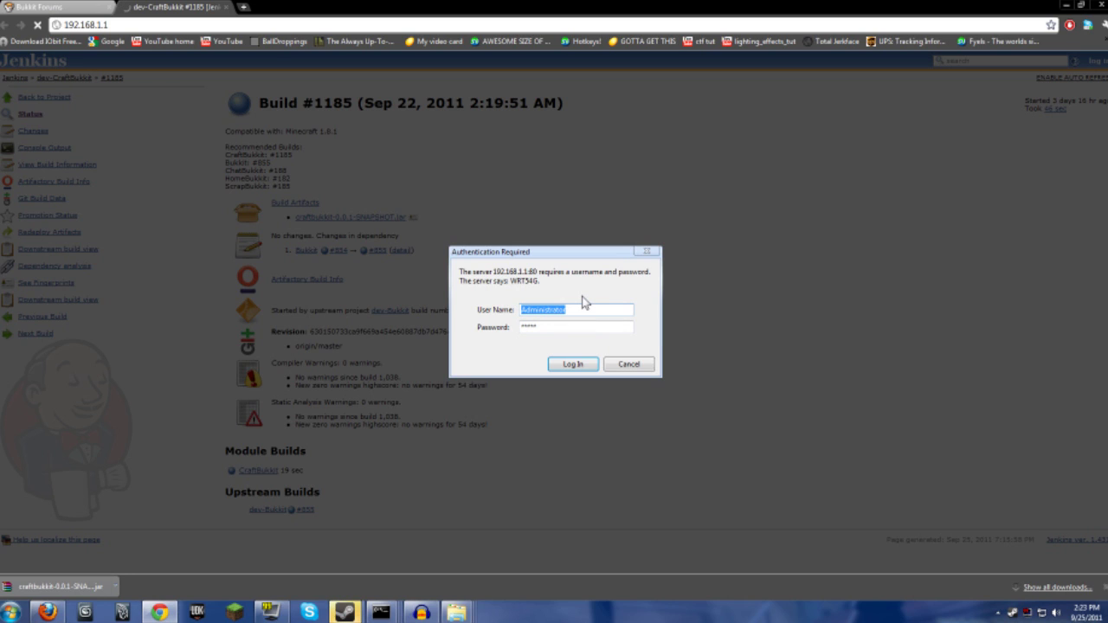
left_click(574, 364)
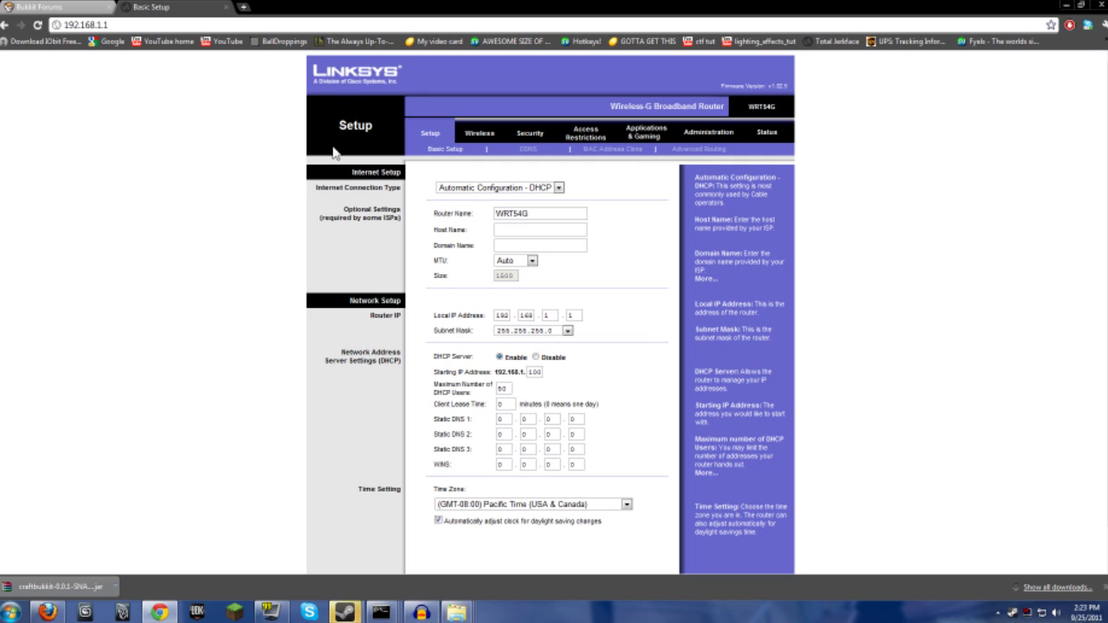
- Open the Port Range Forward page and name a new forwarding entry minecraft
left_click(636, 135)
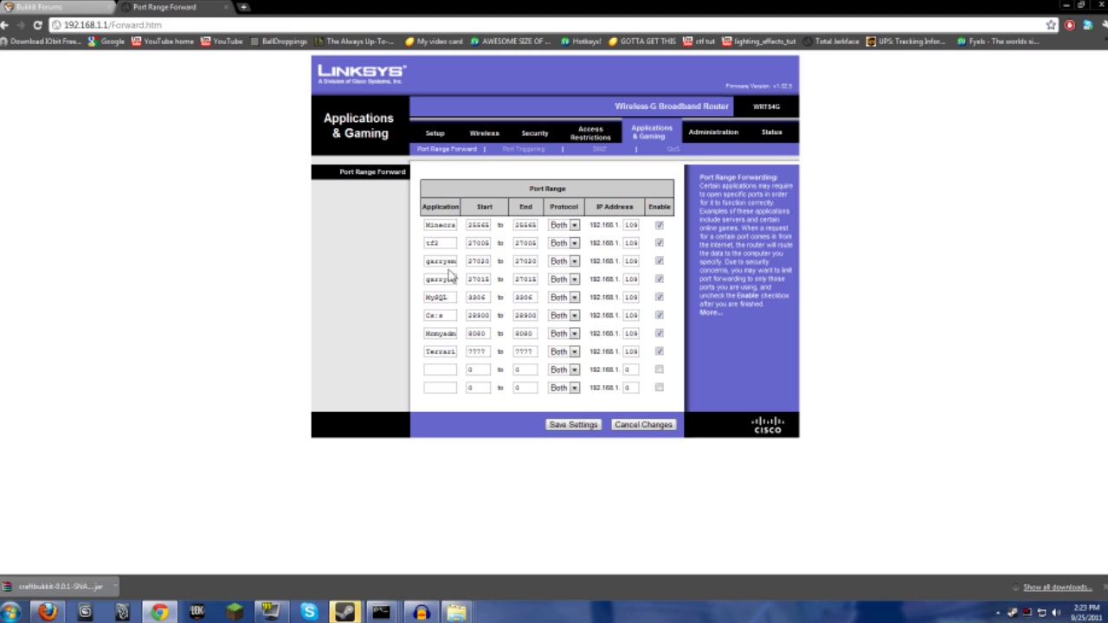
left_click(440, 370)
key("ctrl+a")
key("Home")
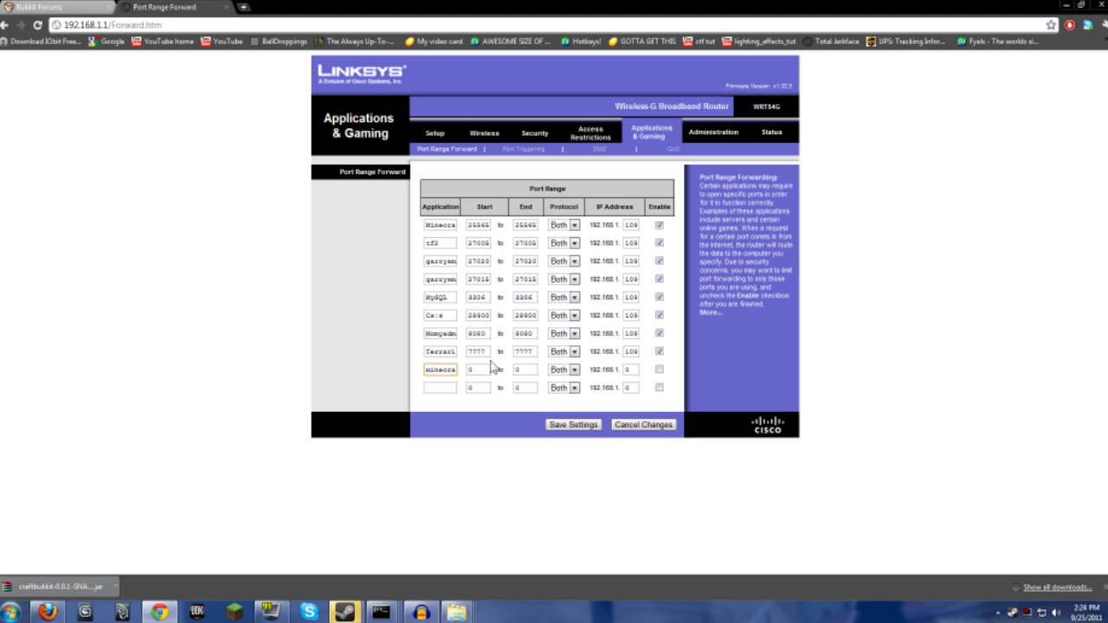
key("Tab")
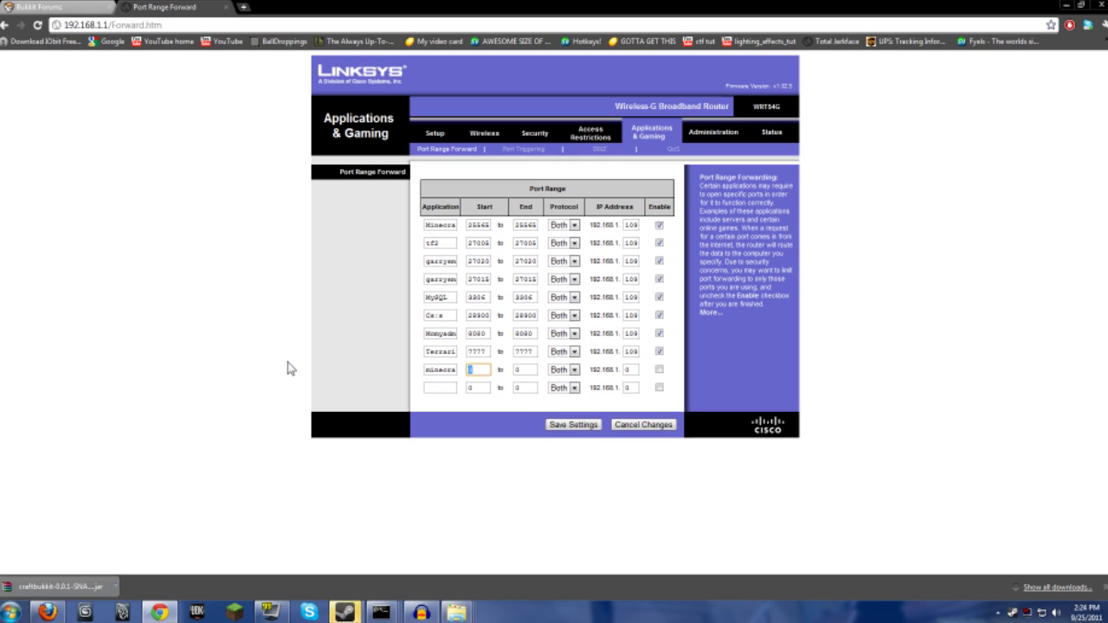
- Set the minecraft entry's start and end ports to 25565 with protocol Both
type("25565")
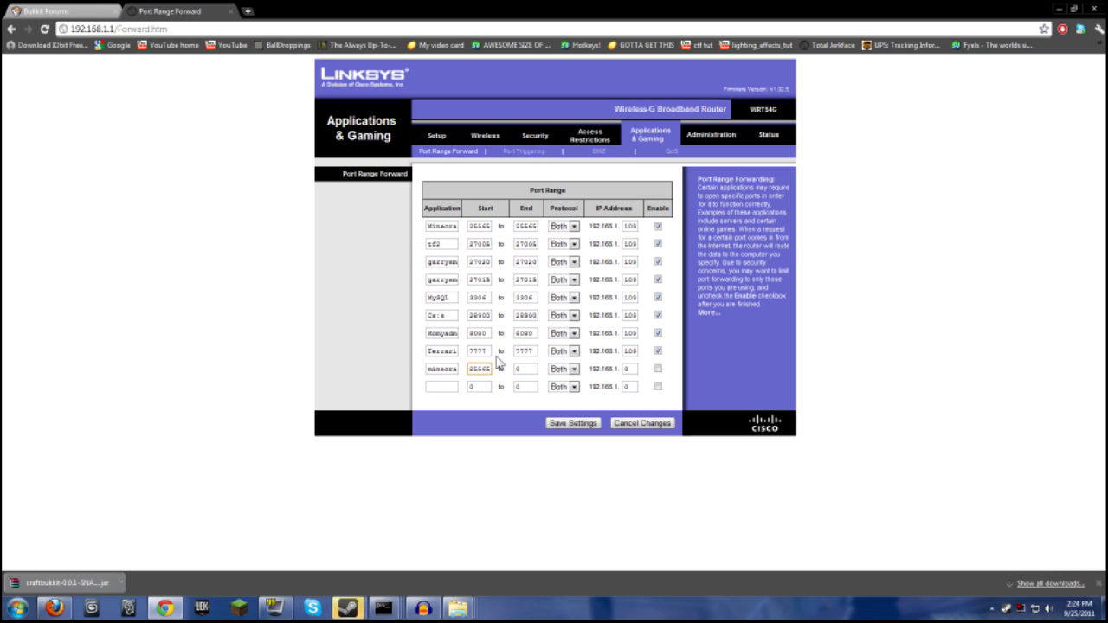
left_click(519, 368)
type("25565")
left_click(572, 369)
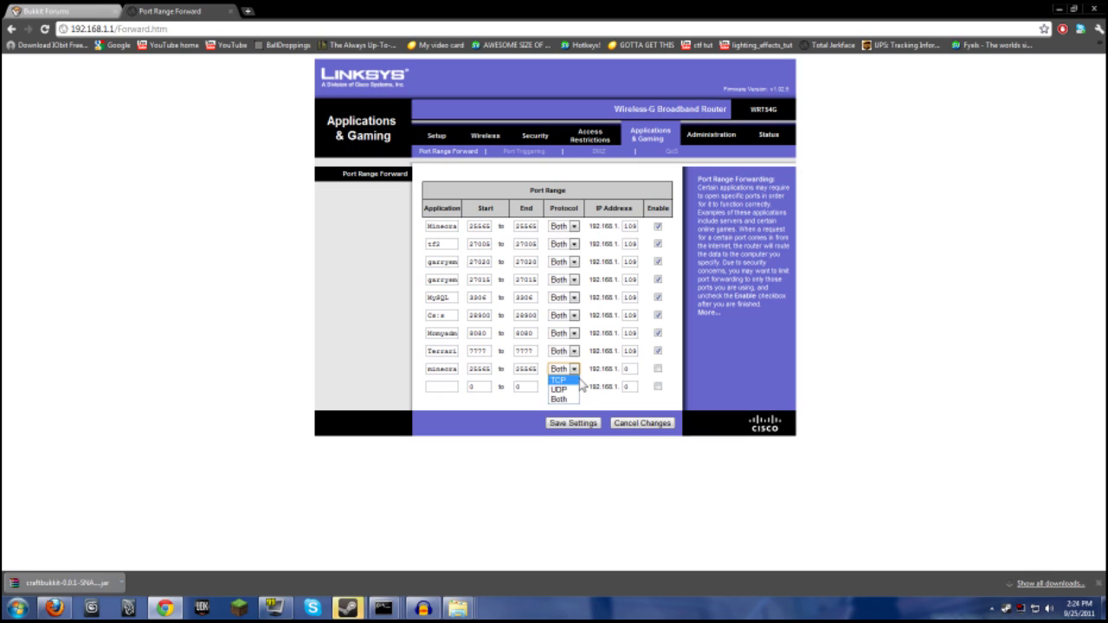
left_click(575, 400)
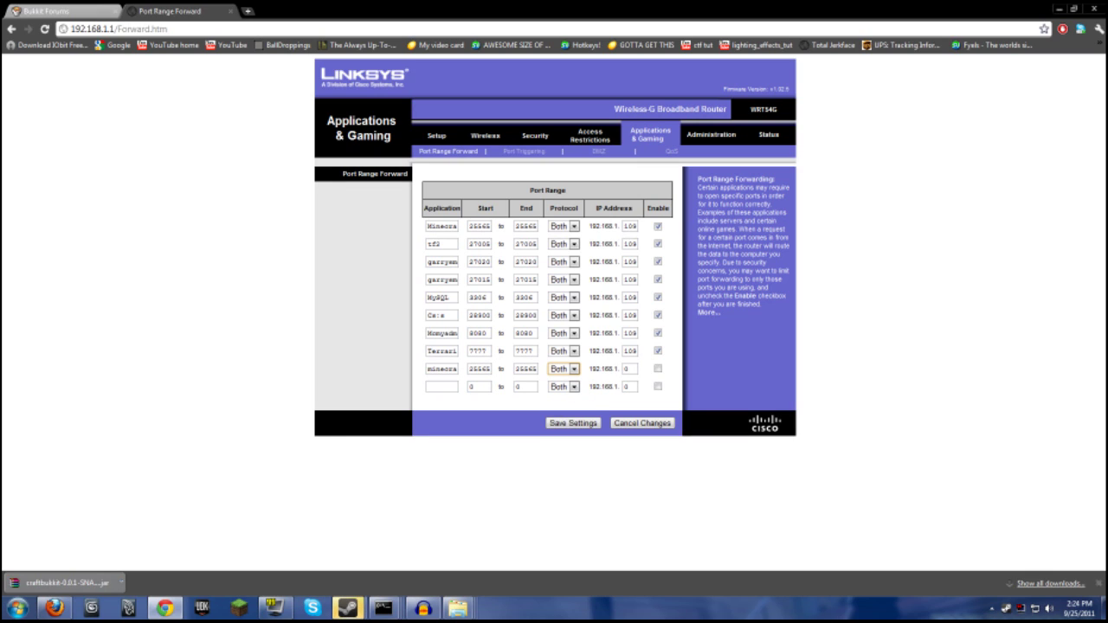
key("Tab")
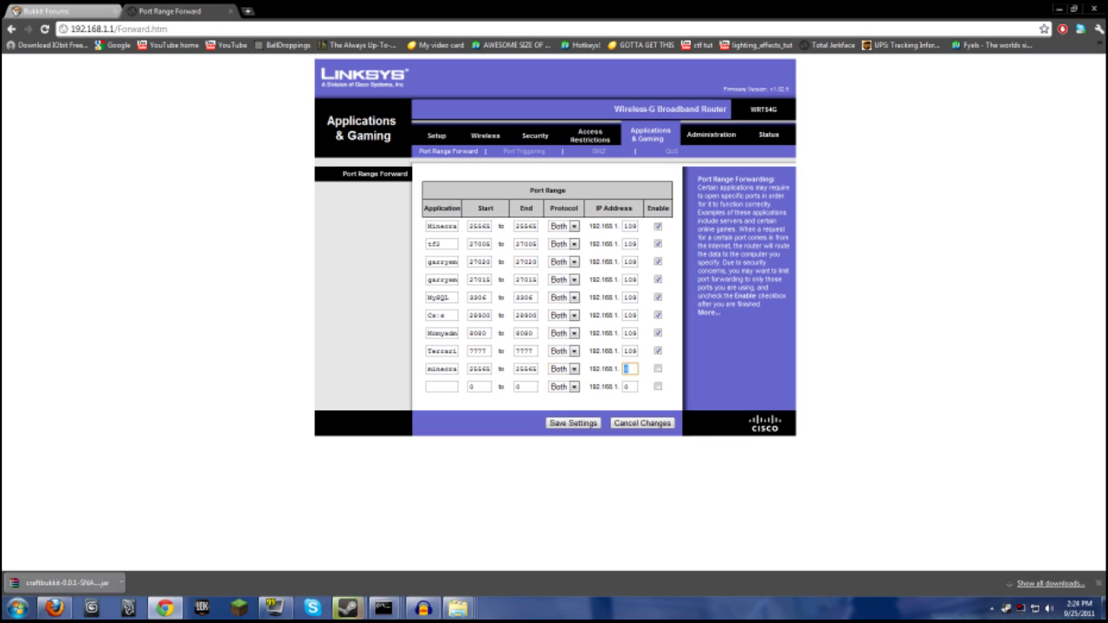
mouse_move(384, 608)
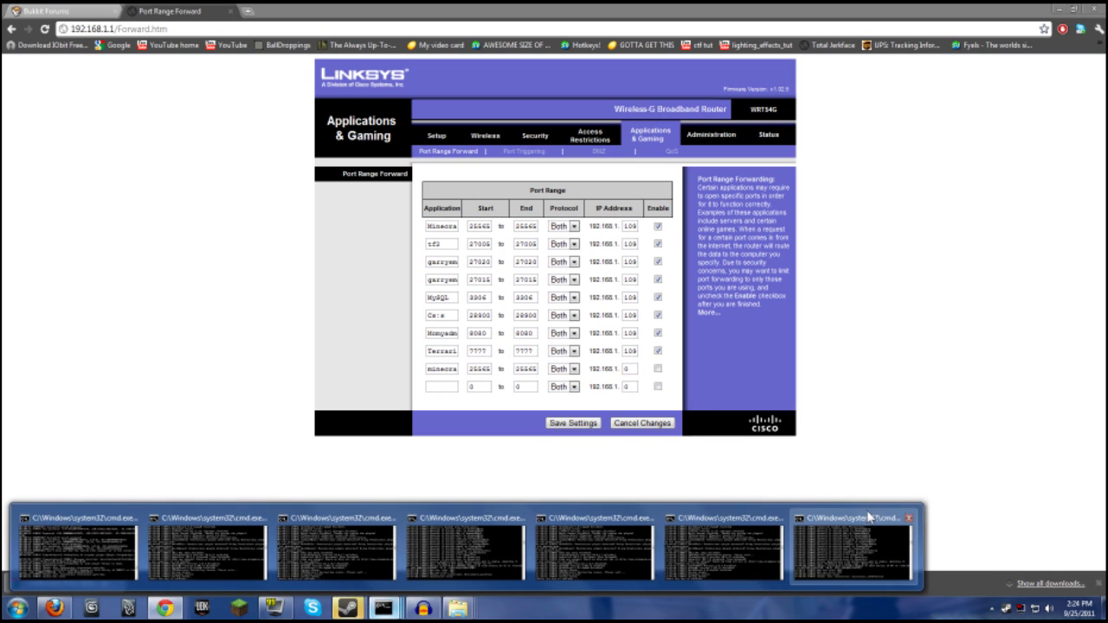
mouse_move(800, 530)
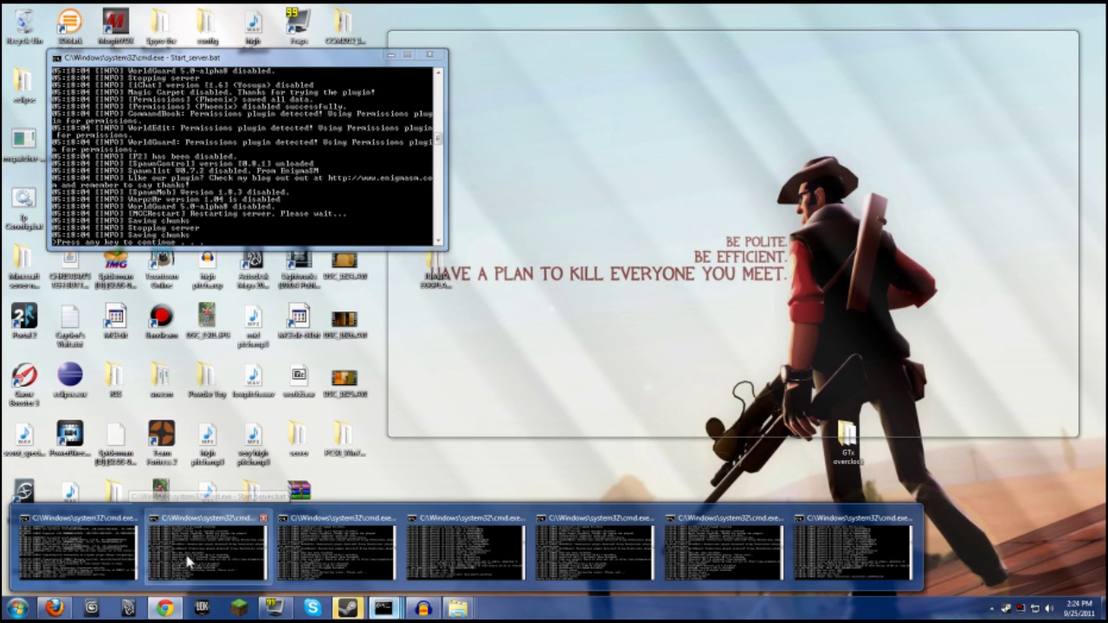
key("super")
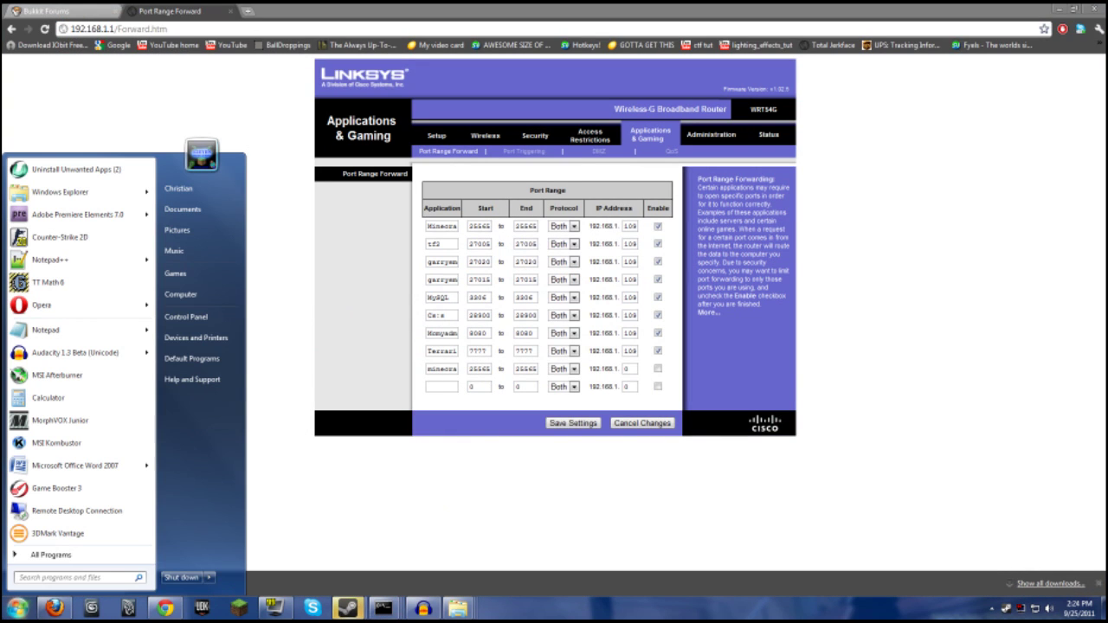
type("cmd")
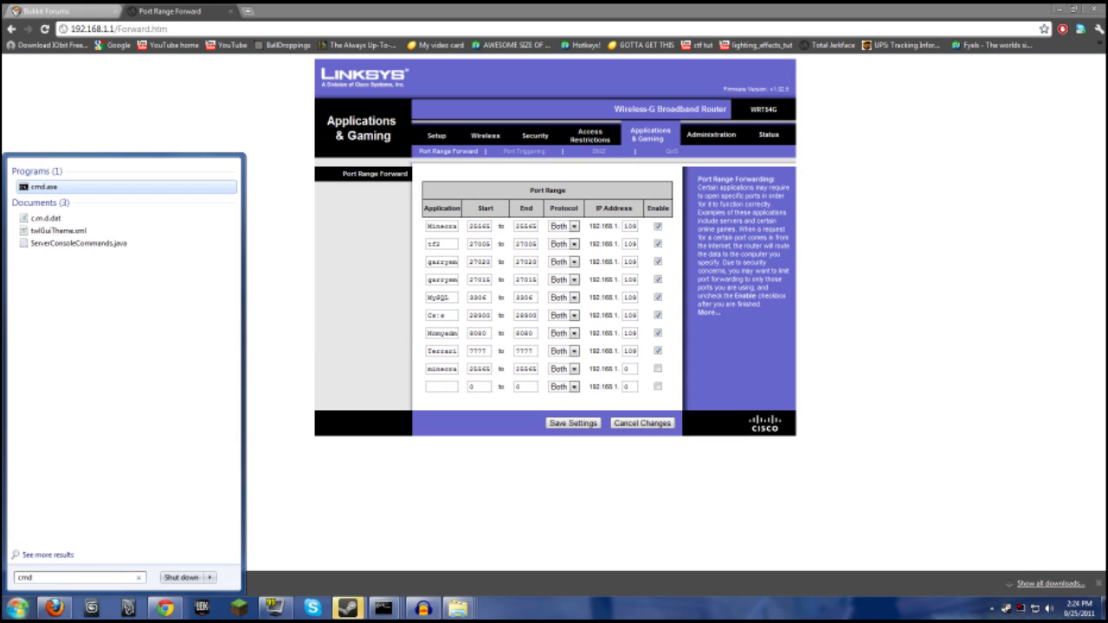
key("Return")
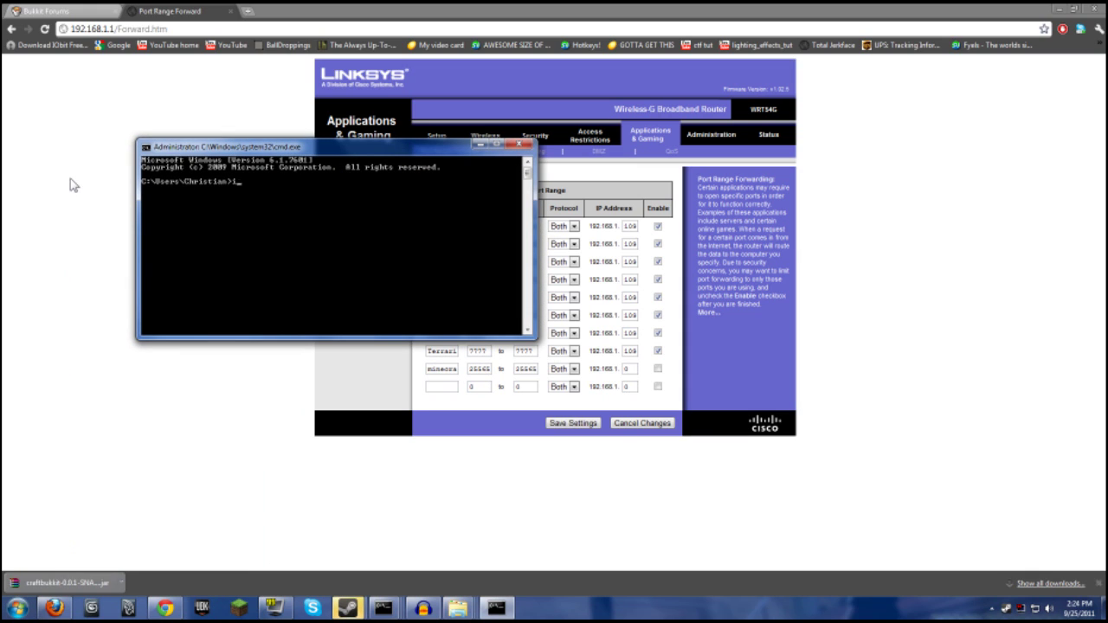
type("ipconfig")
key("Return")
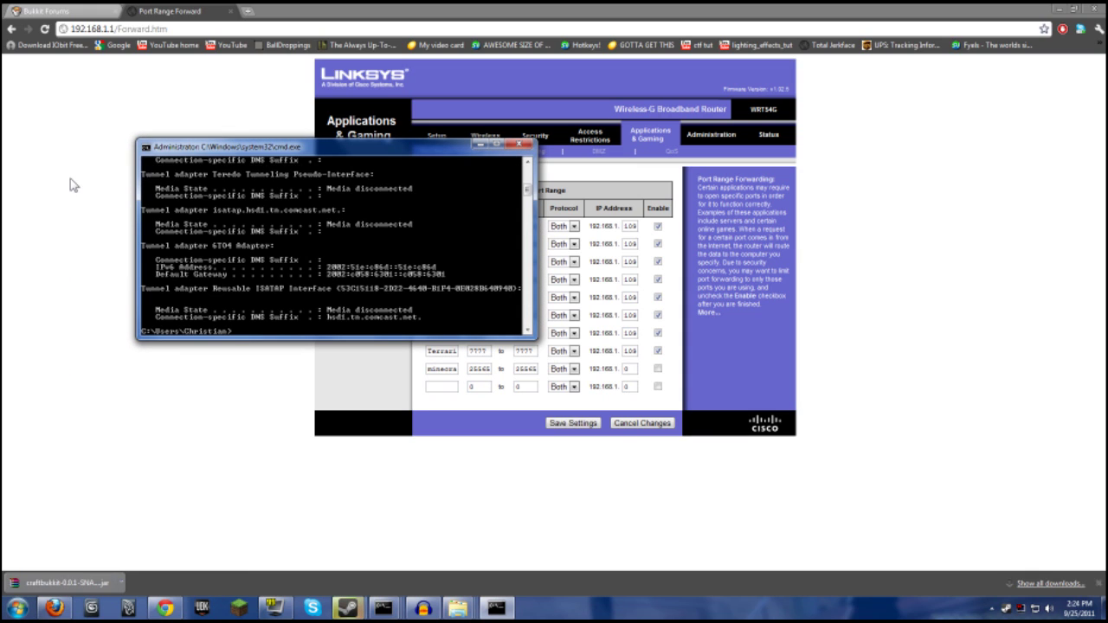
scroll(243, 248, "up", 5)
scroll(341, 206, "up", 4)
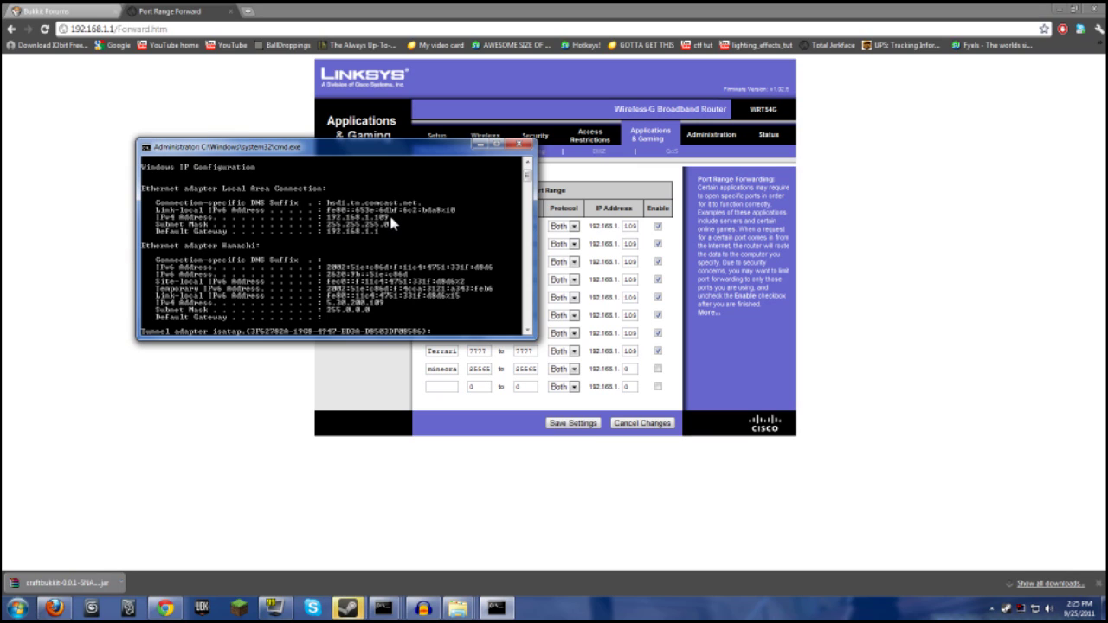
left_click(512, 147)
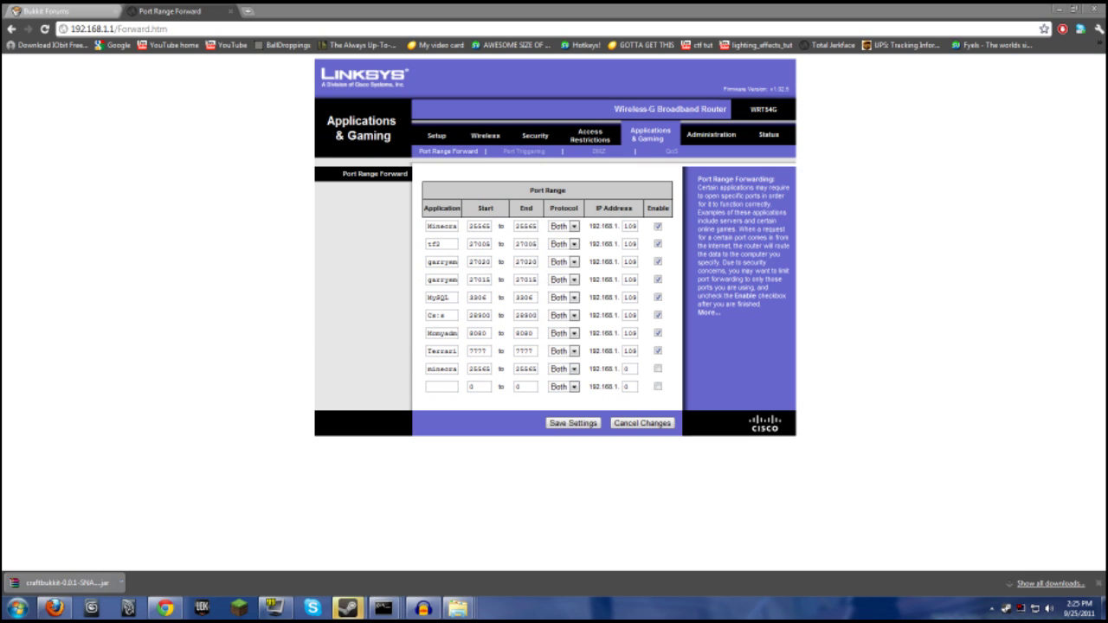
- Give the minecraft entry IP ending 109, enable it, and save past the overlap warning
left_click(629, 369)
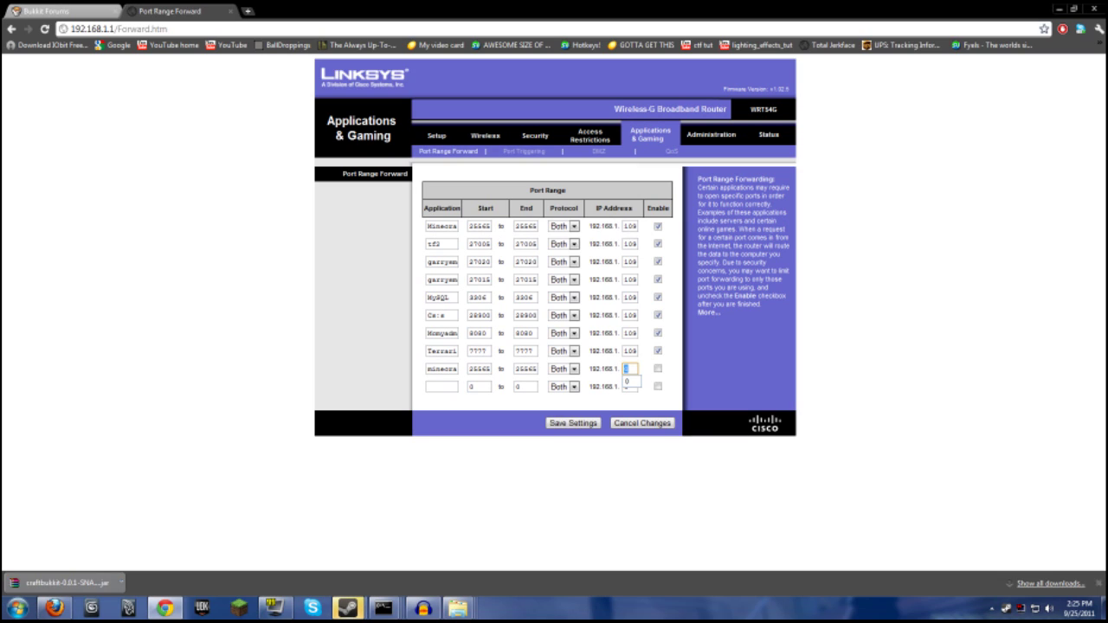
type("109")
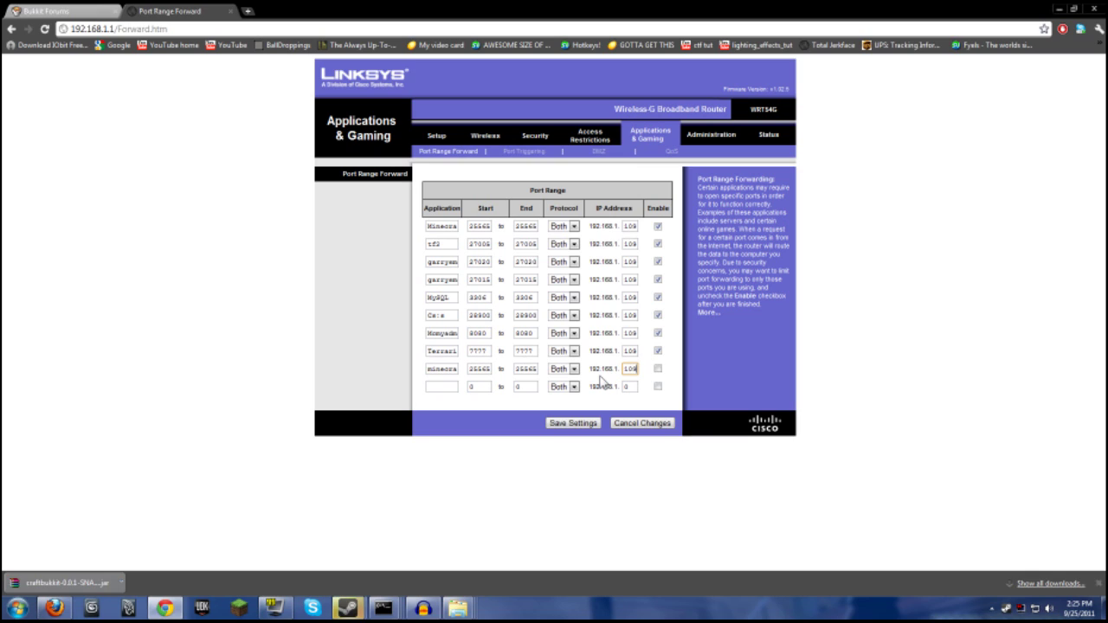
left_click(658, 369)
left_click(575, 423)
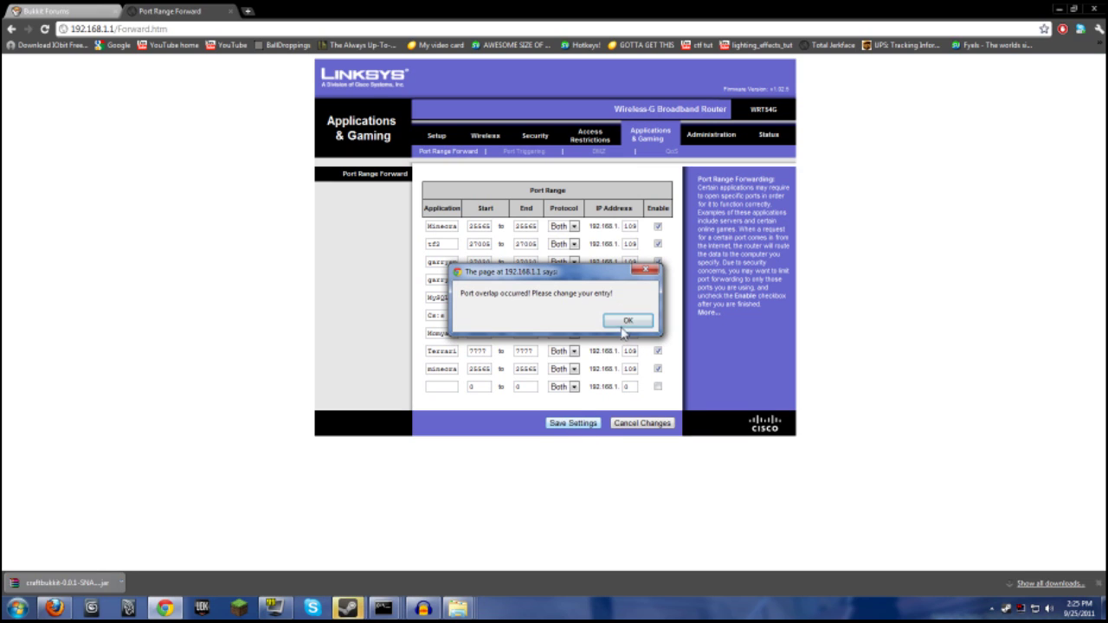
left_click(627, 322)
- Disable the duplicate minecraft row and clear its IP ending, End port and Start port
left_click(657, 368)
key("shift+Tab")
key("BackSpace")
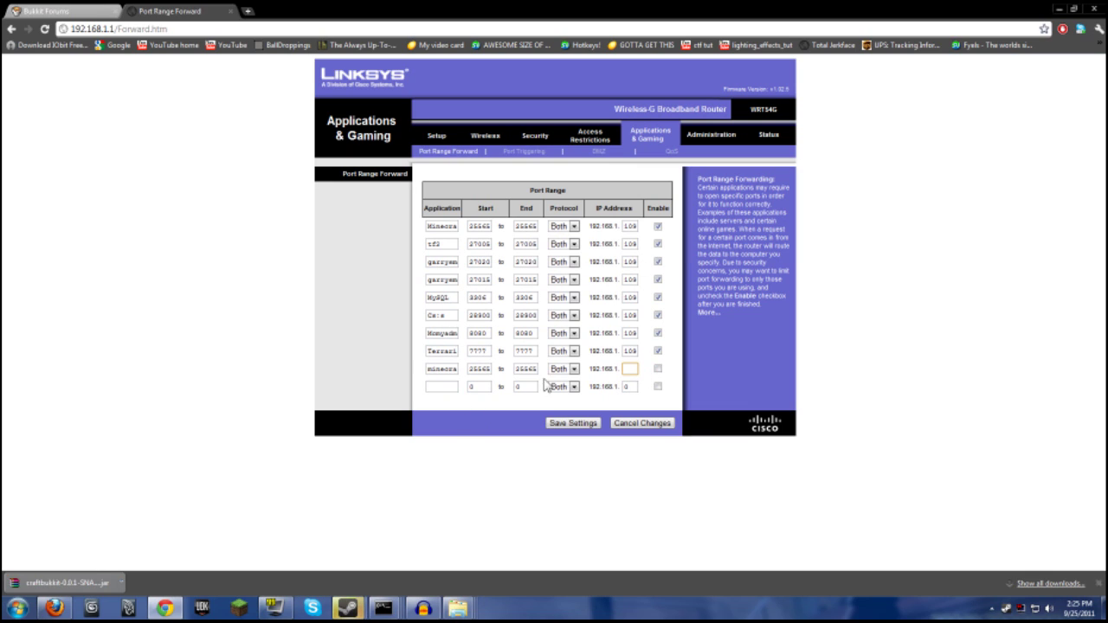
left_click(426, 350)
left_click(628, 320)
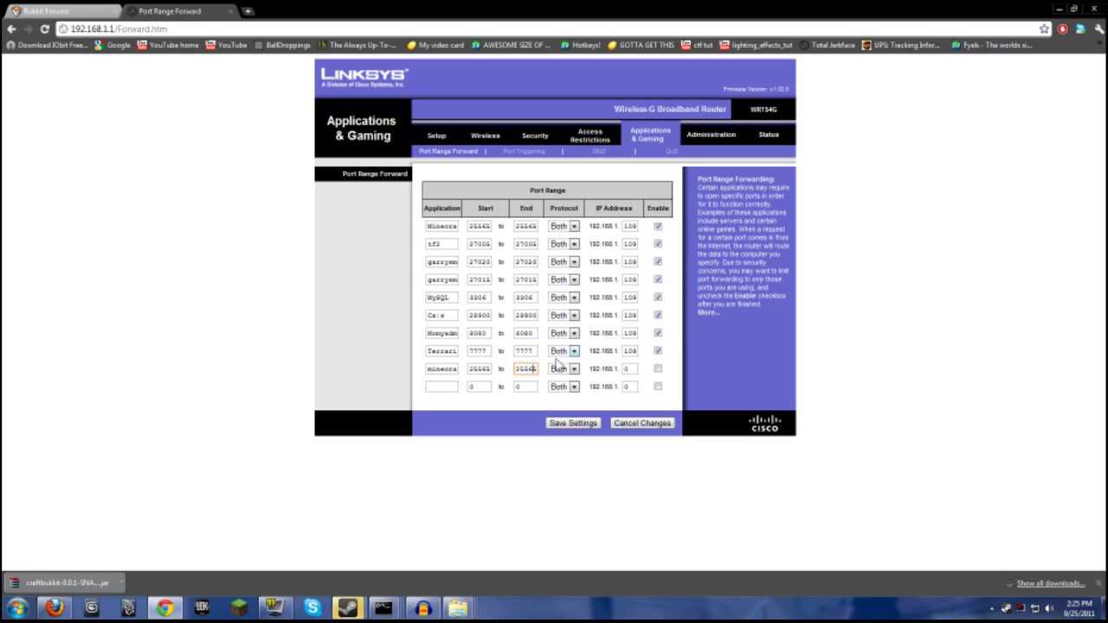
key("BackSpace")
key("shift+Tab")
left_click(630, 321)
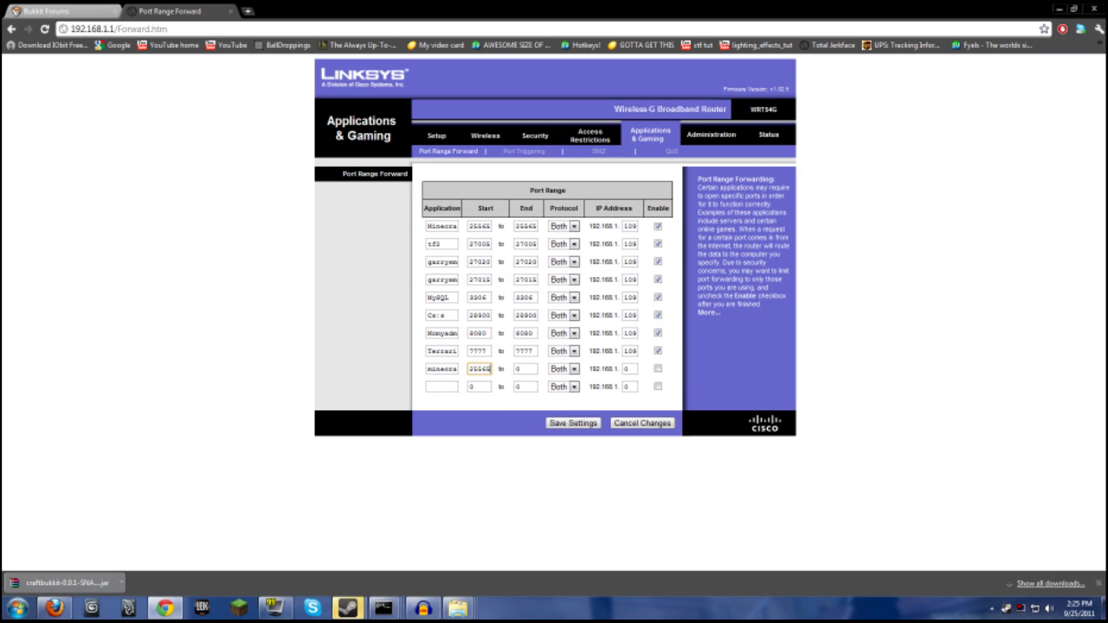
key("BackSpace")
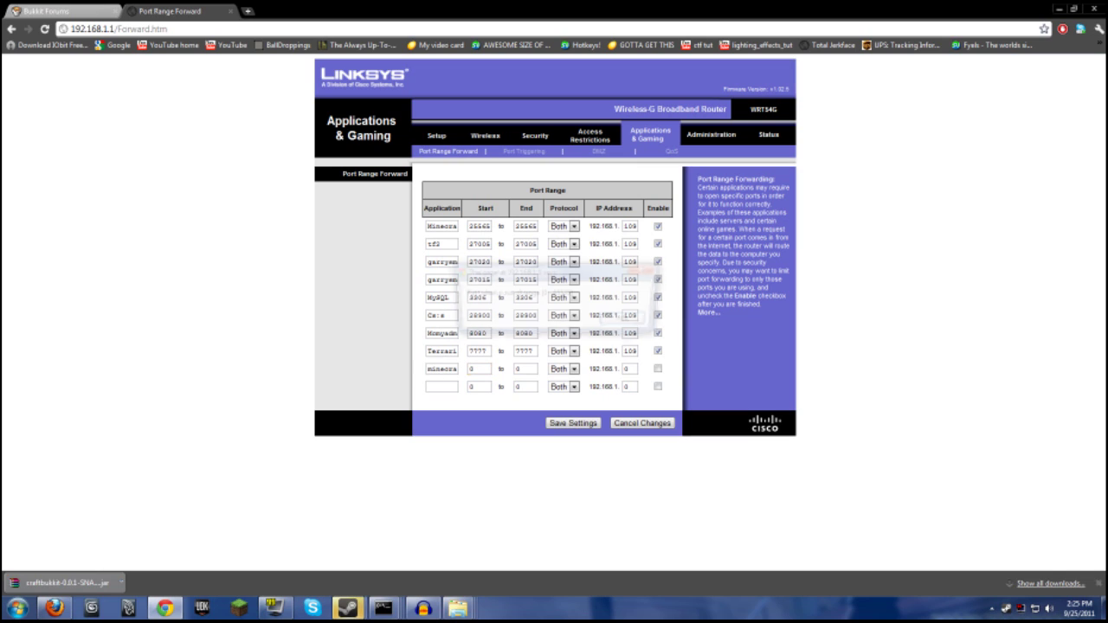
left_click(630, 315)
left_click(632, 321)
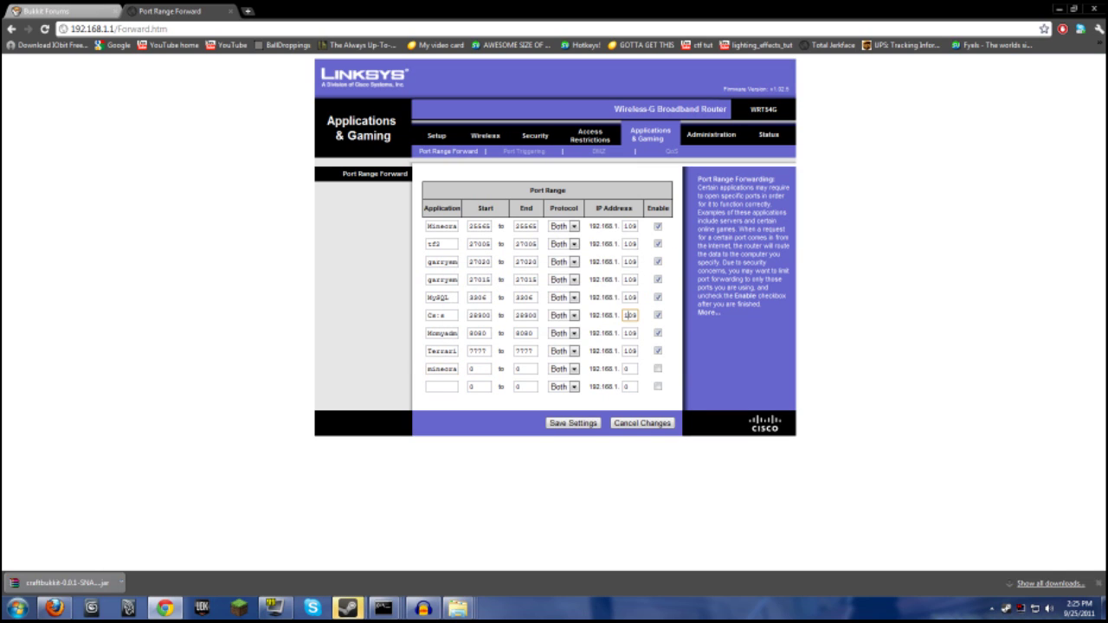
- Clear the duplicate row's application name and save the port forwarding settings
double_click(441, 368)
type("ft")
left_click(576, 424)
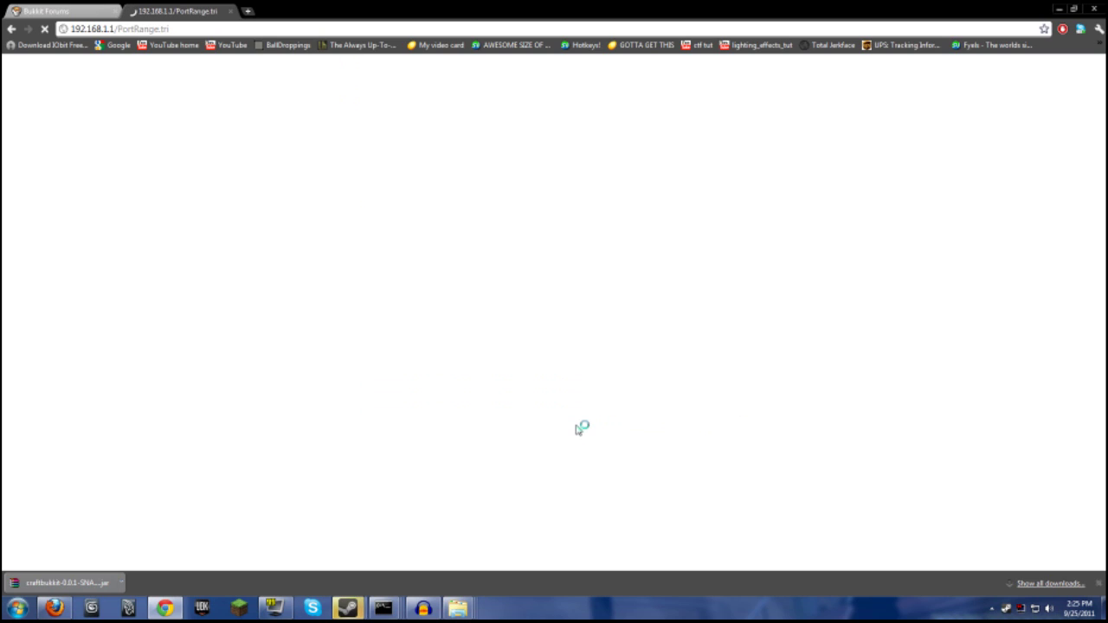
left_click(554, 189)
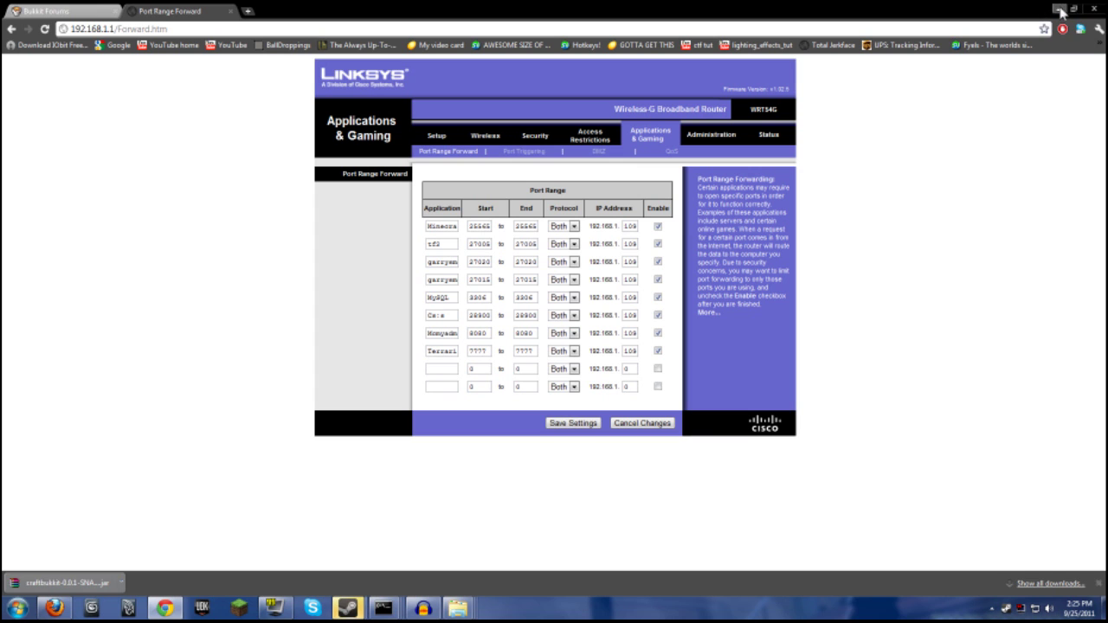
- Open Windows Firewall with Advanced Security from a 'firewall' search, maximized on Inbound Rules
left_click(1058, 8)
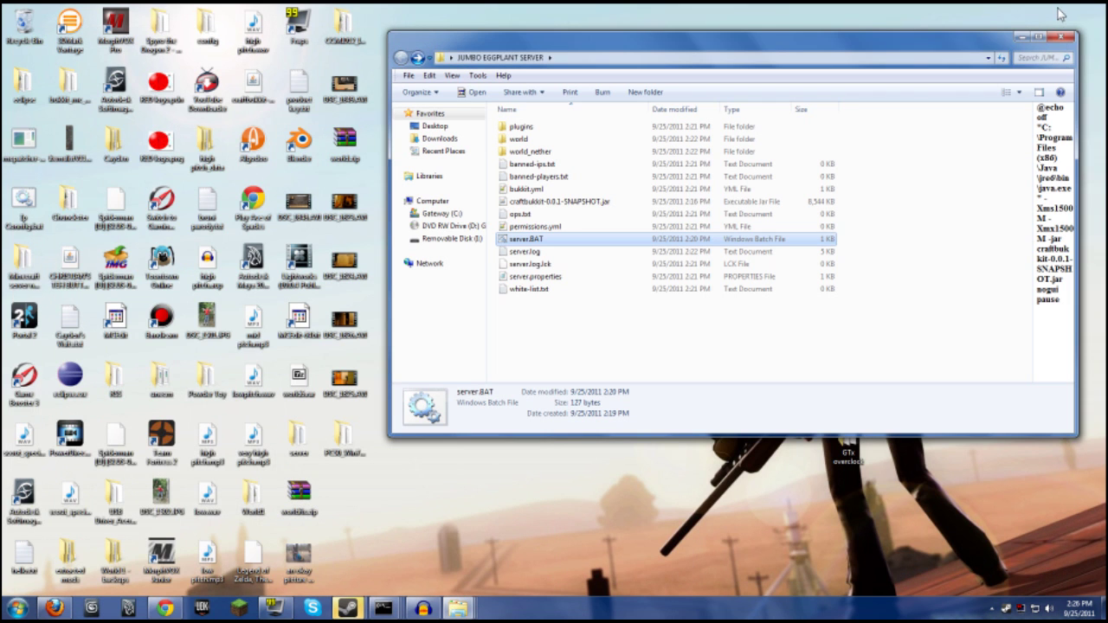
key("super")
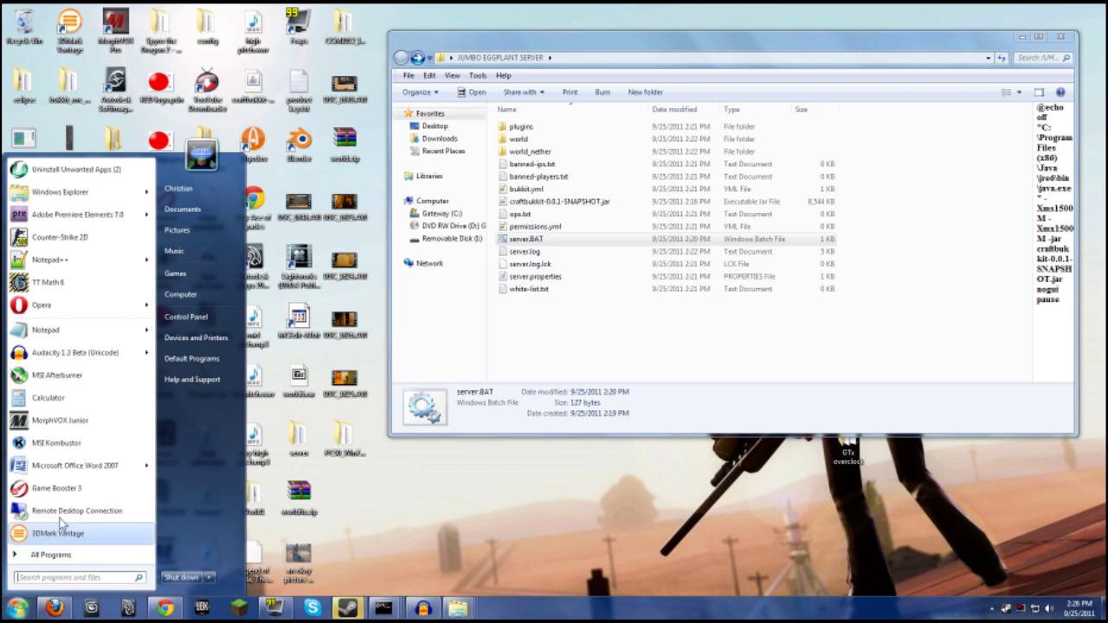
type("fire")
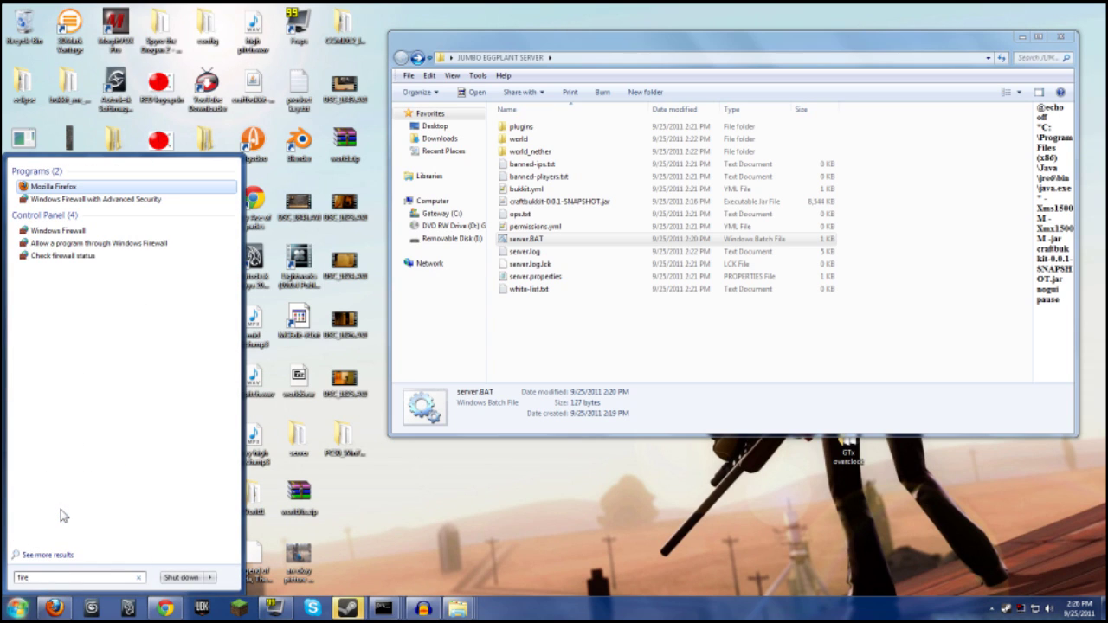
type("wall")
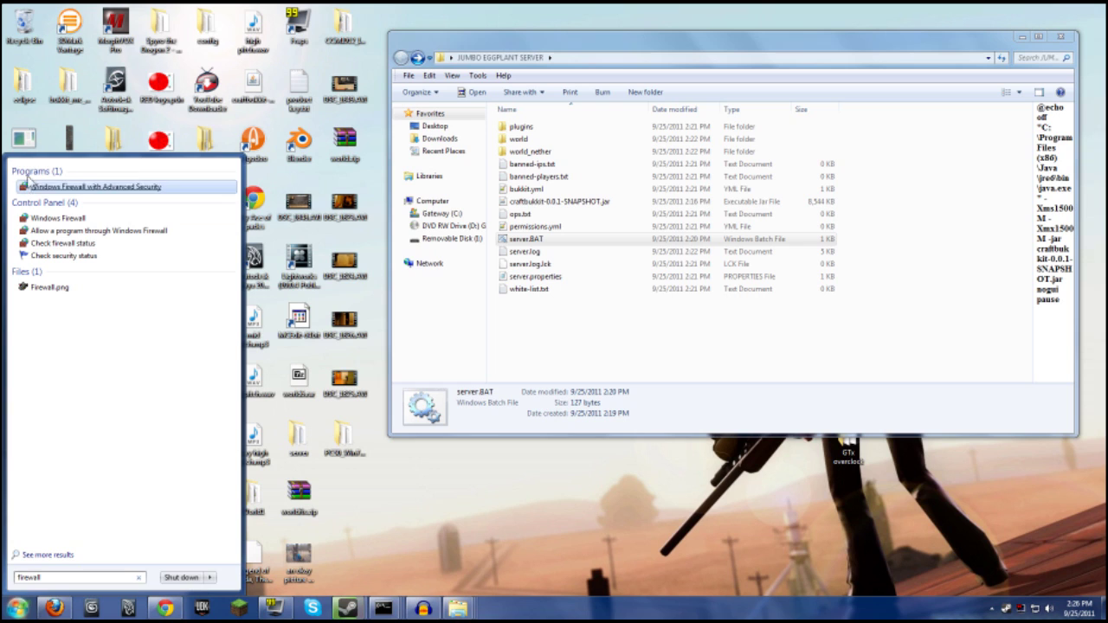
left_click(101, 188)
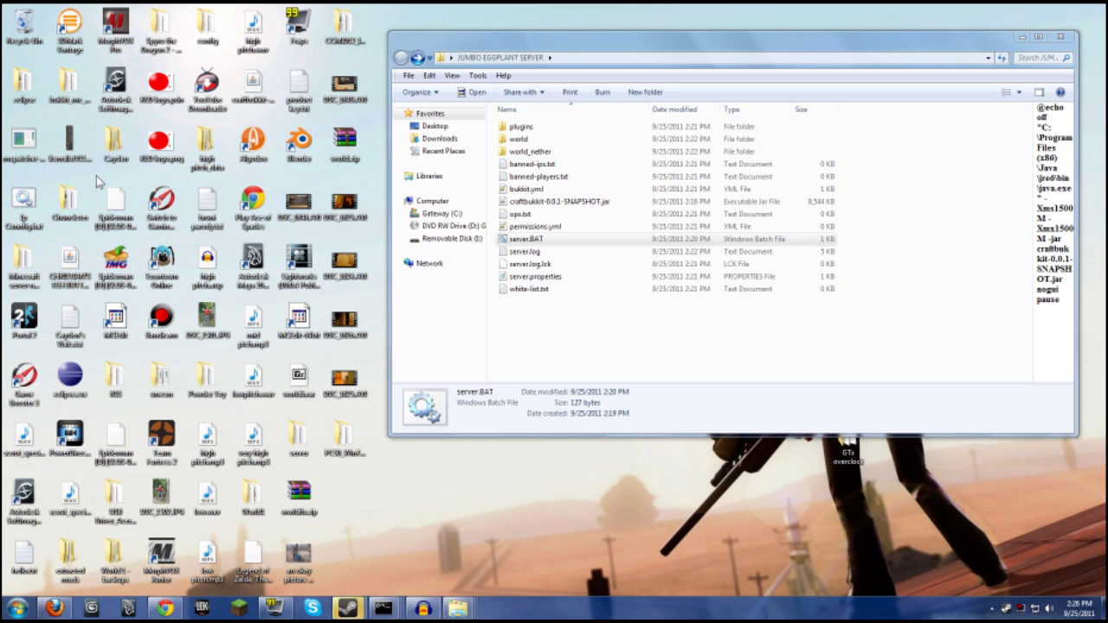
left_click(1026, 40)
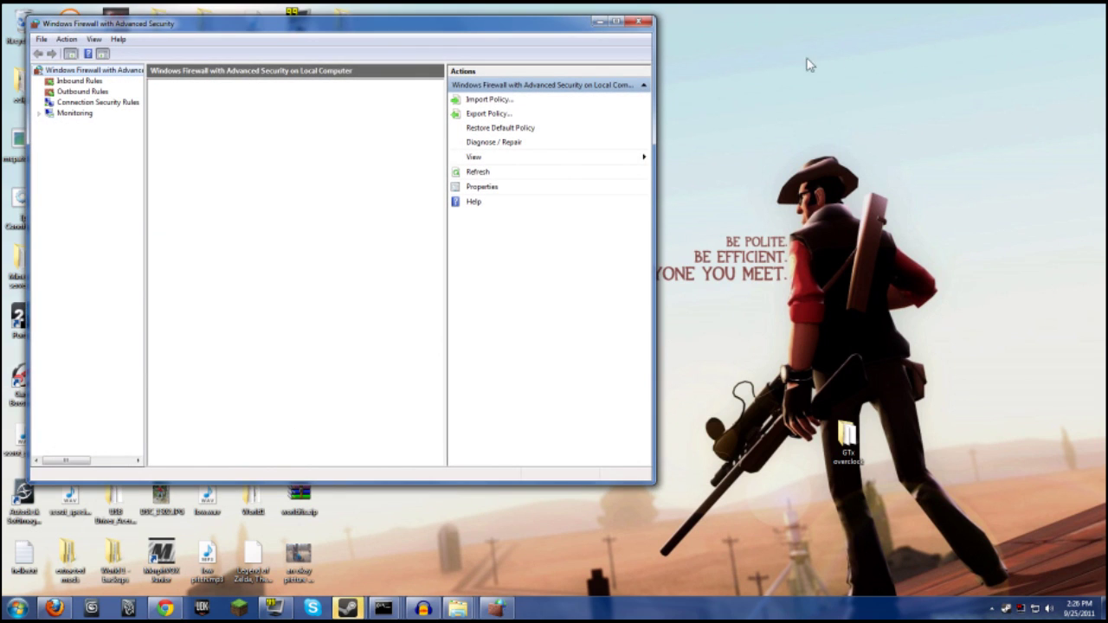
left_click(616, 21)
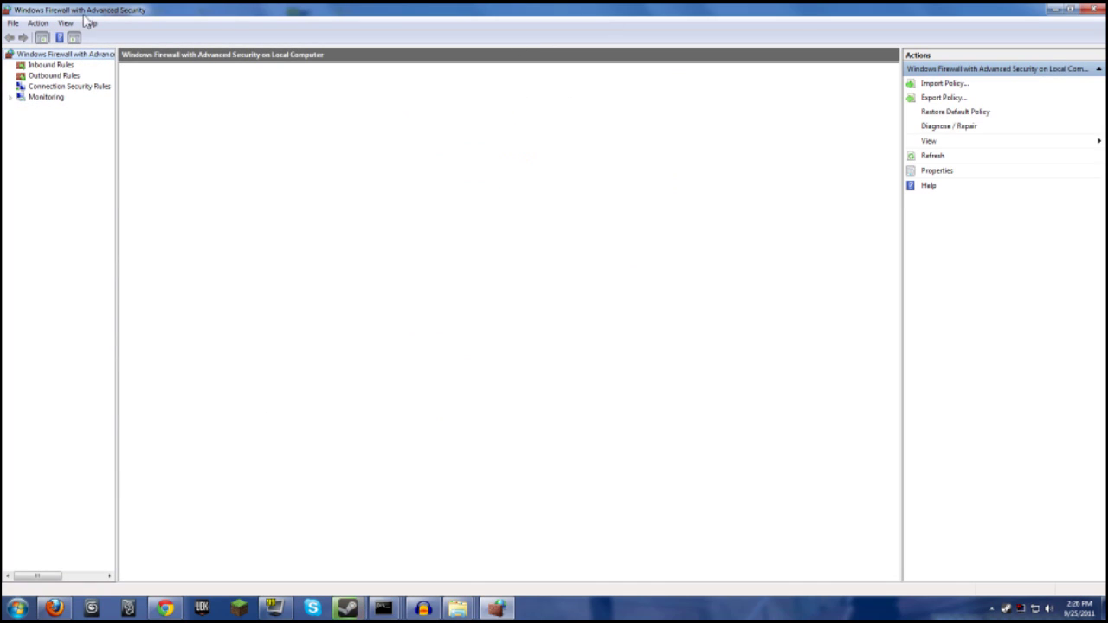
left_click(63, 66)
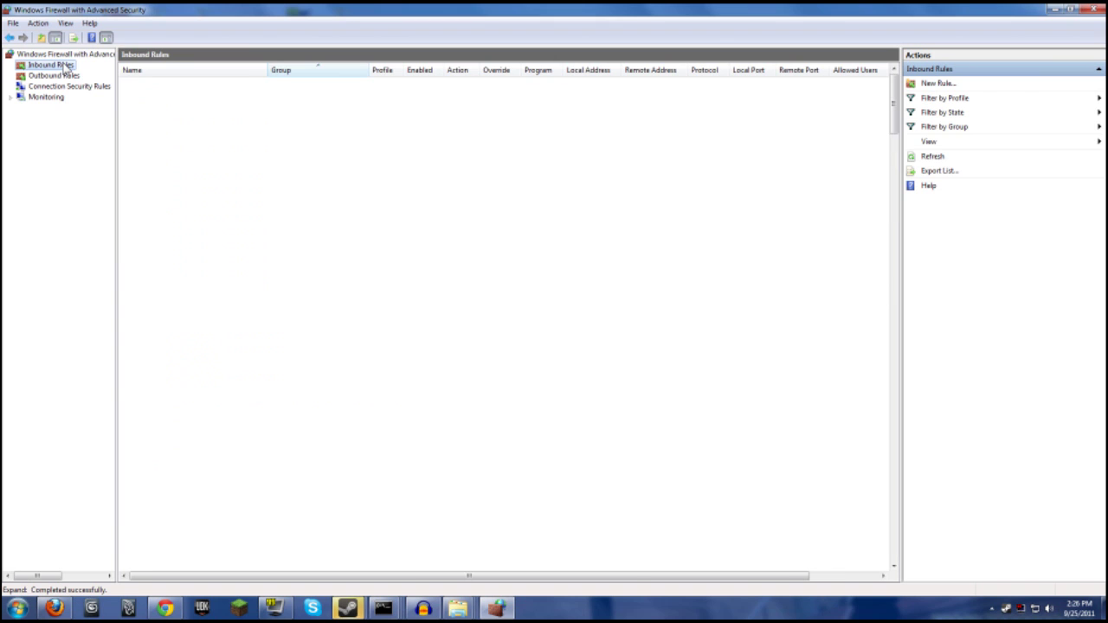
- Create an inbound port rule named minecraft allowing TCP 25565 on all profiles
left_click(41, 22)
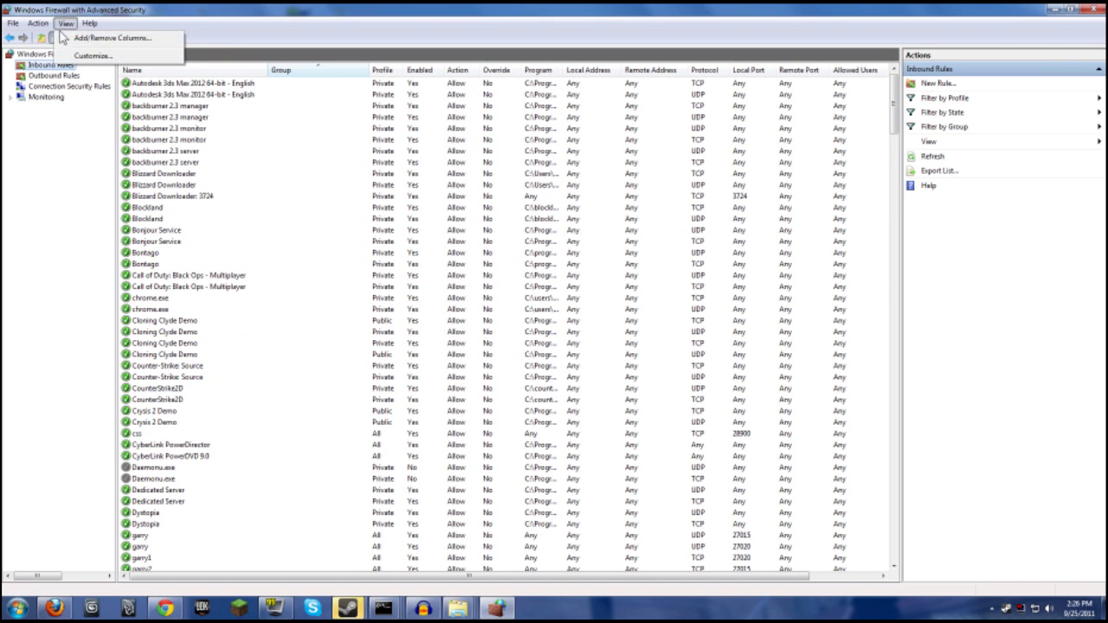
left_click(50, 38)
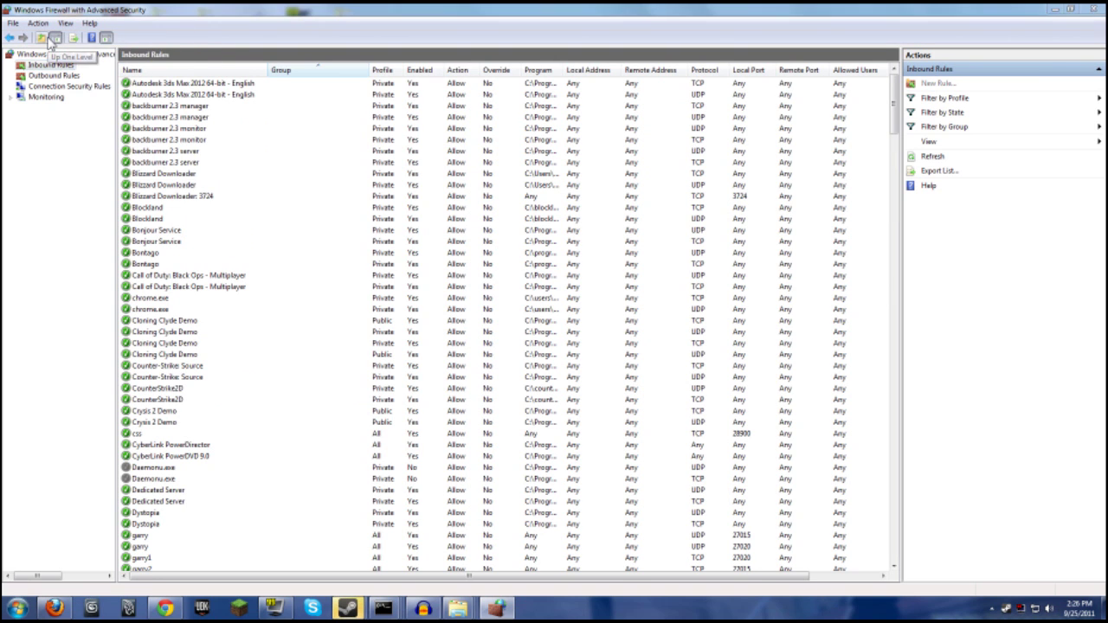
left_click(219, 224)
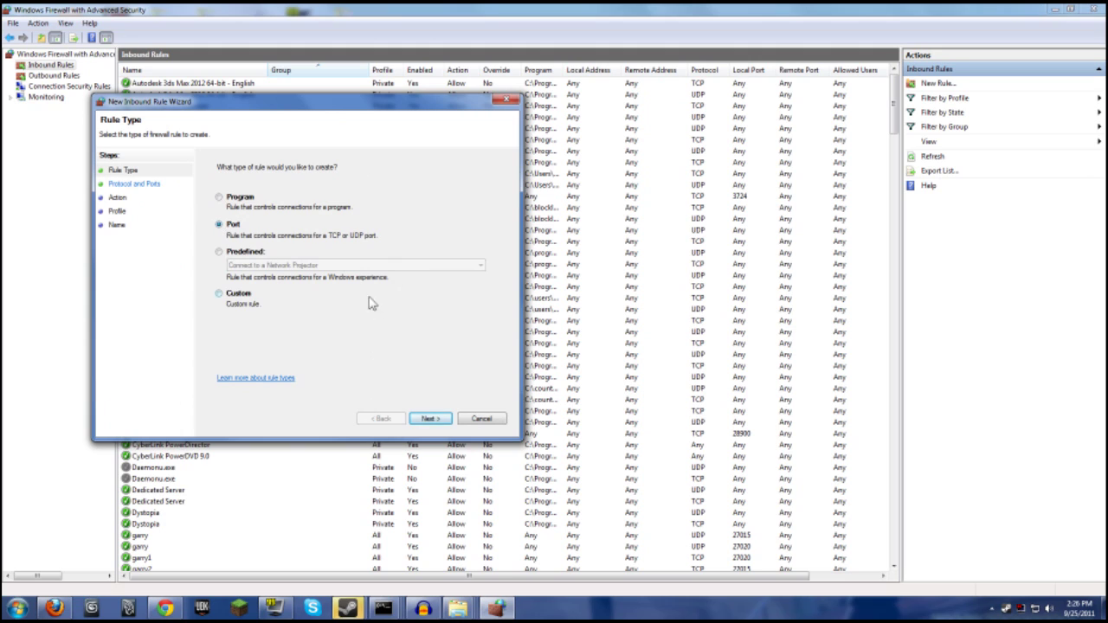
left_click(430, 418)
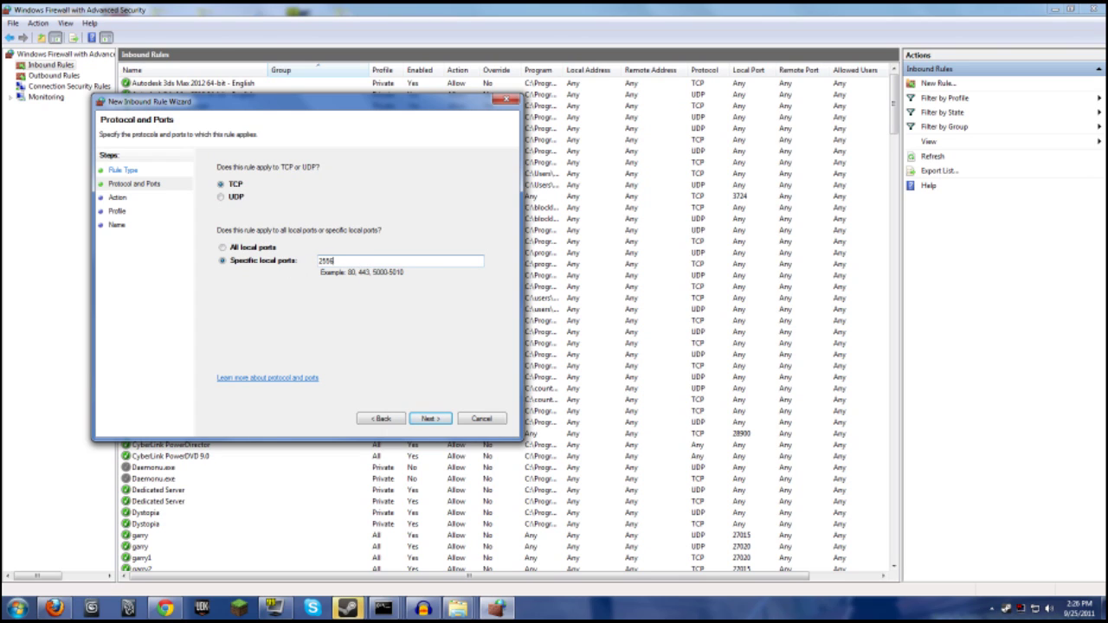
left_click(431, 419)
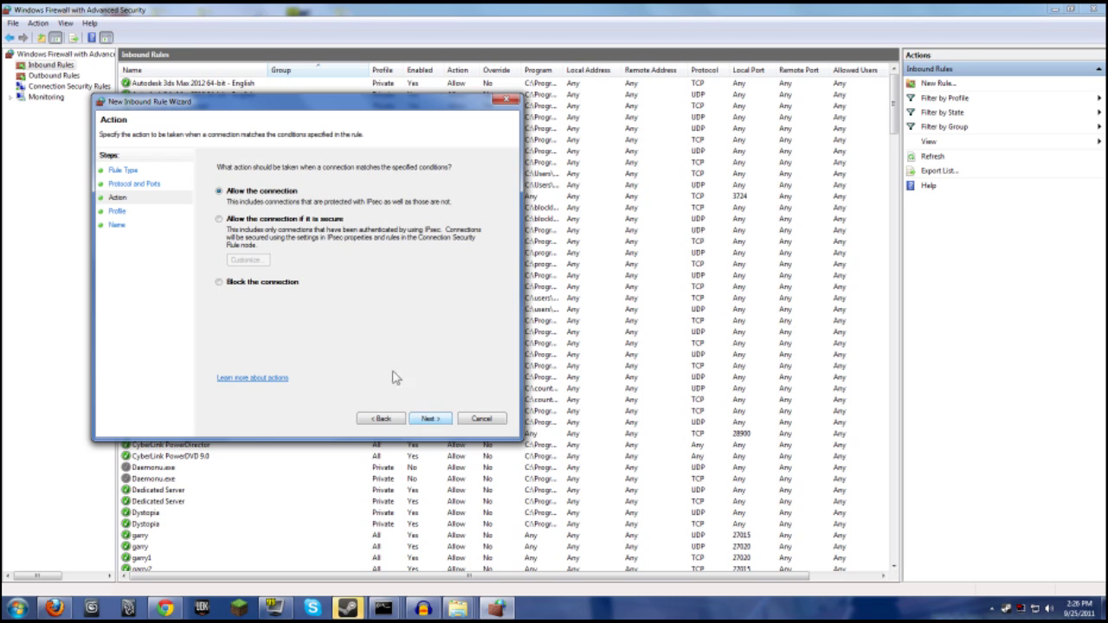
left_click(430, 419)
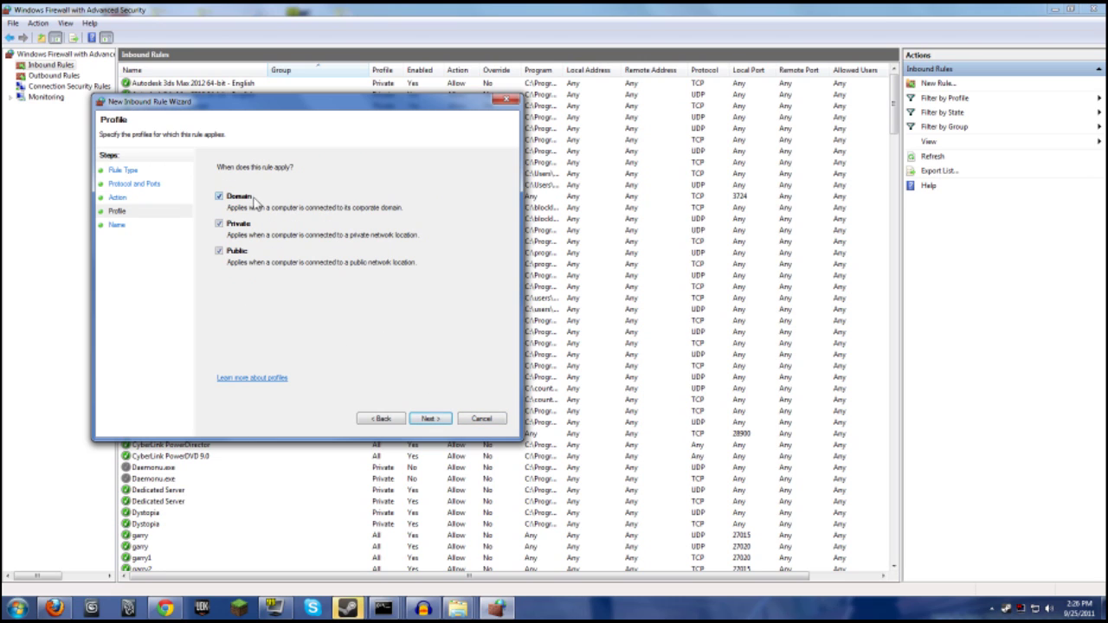
left_click(429, 419)
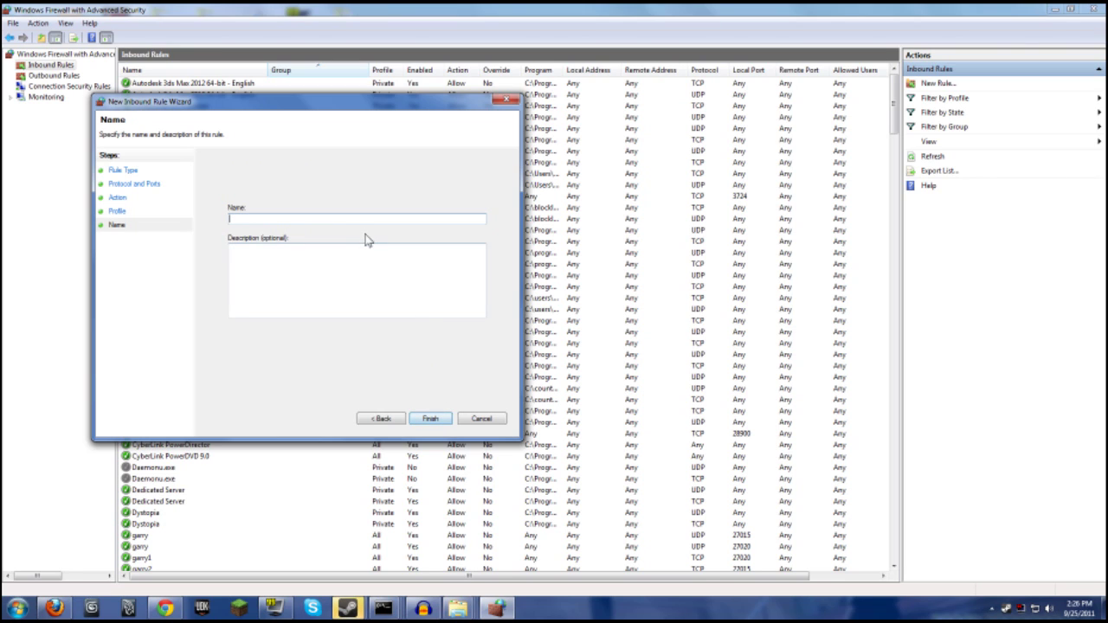
key("Tab")
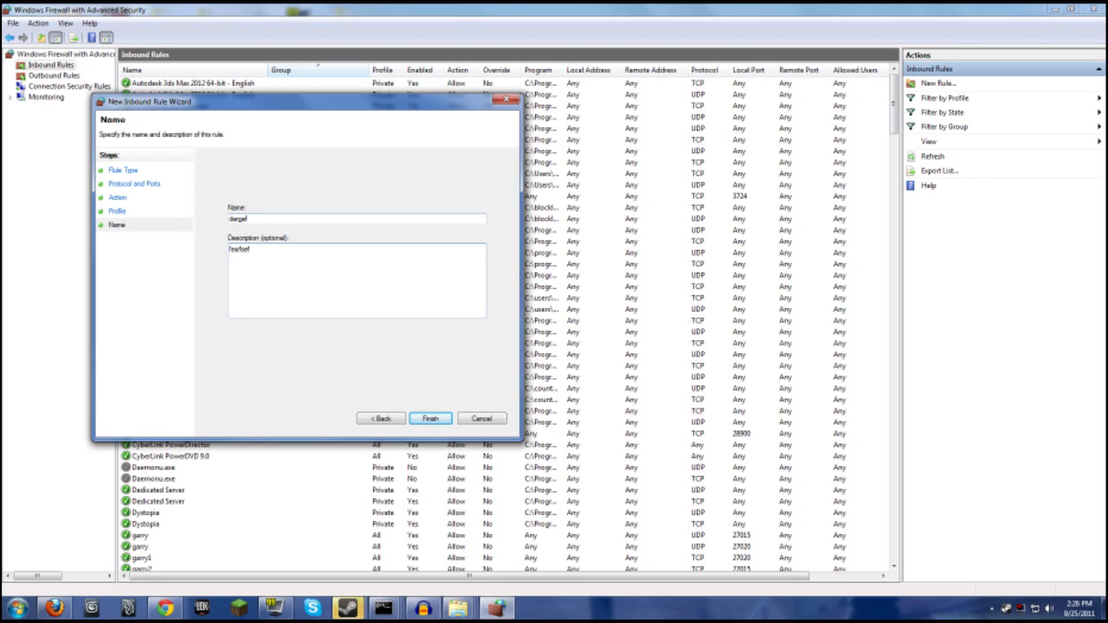
key("shift+Tab")
type("mine")
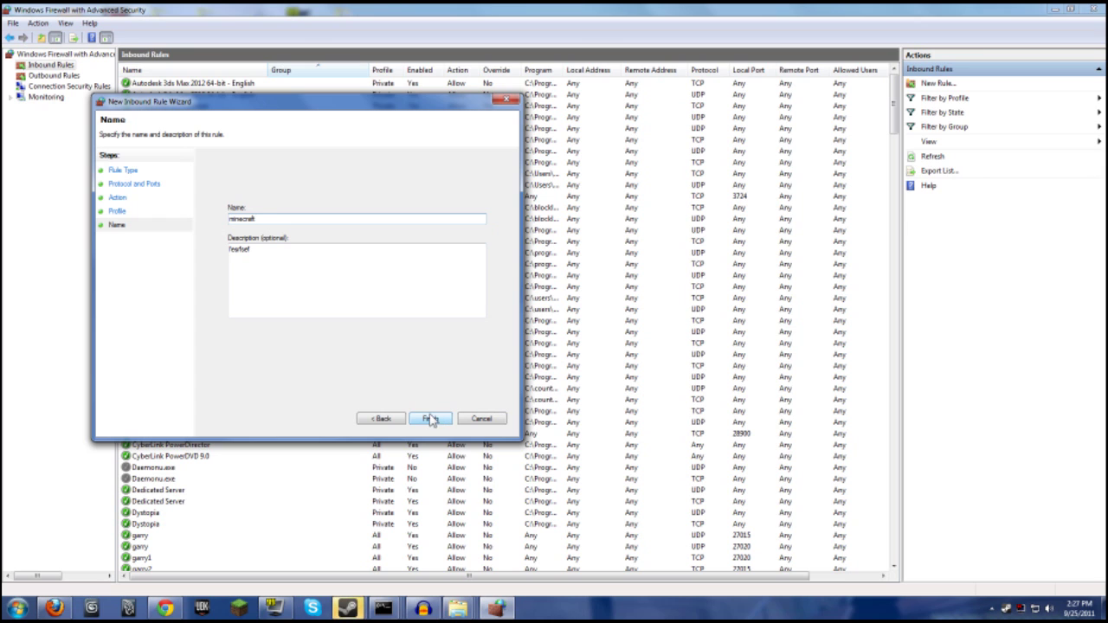
left_click(482, 420)
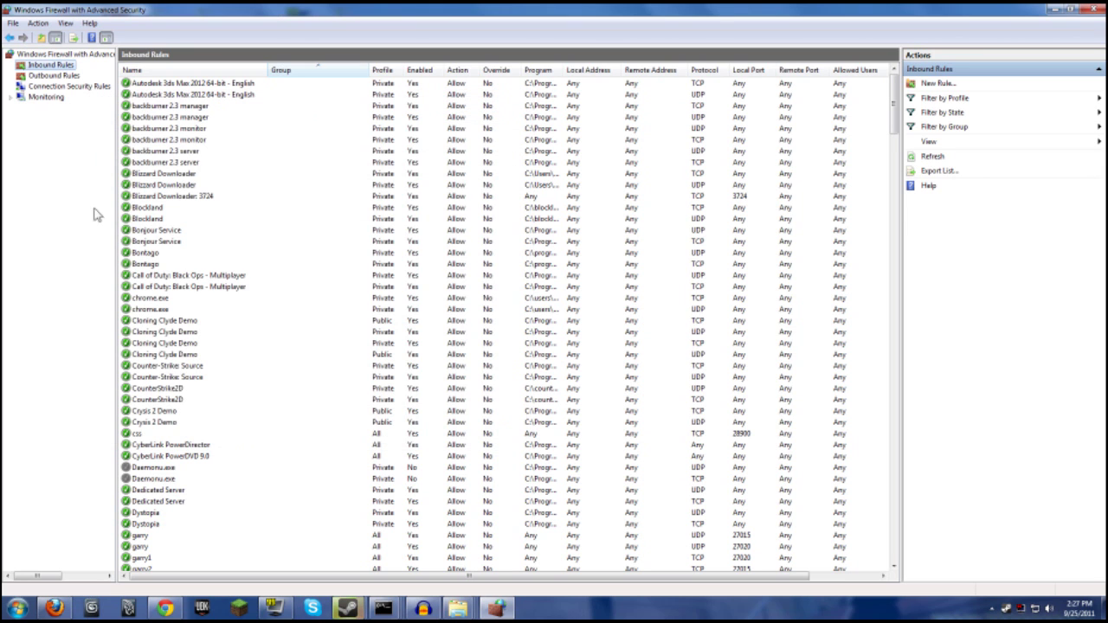
left_click(39, 23)
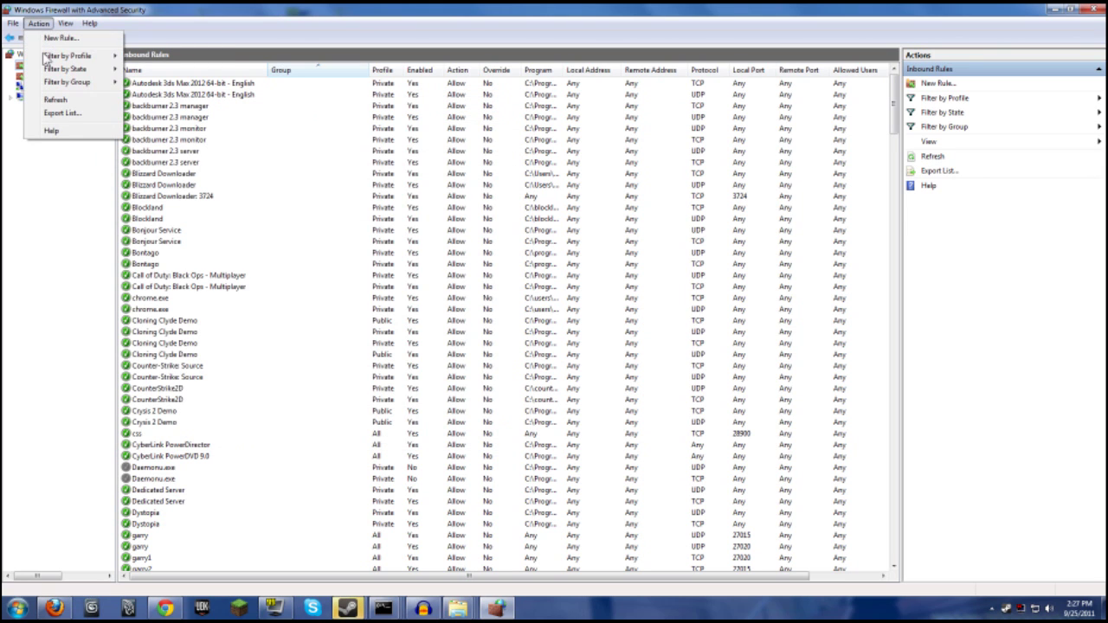
left_click(61, 39)
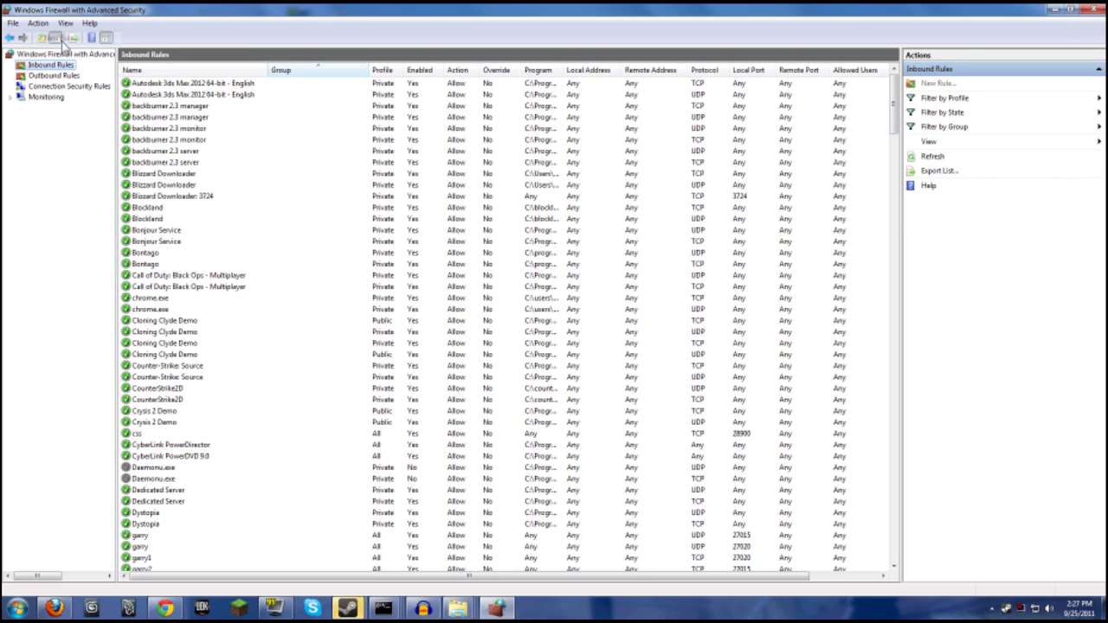
left_click(234, 239)
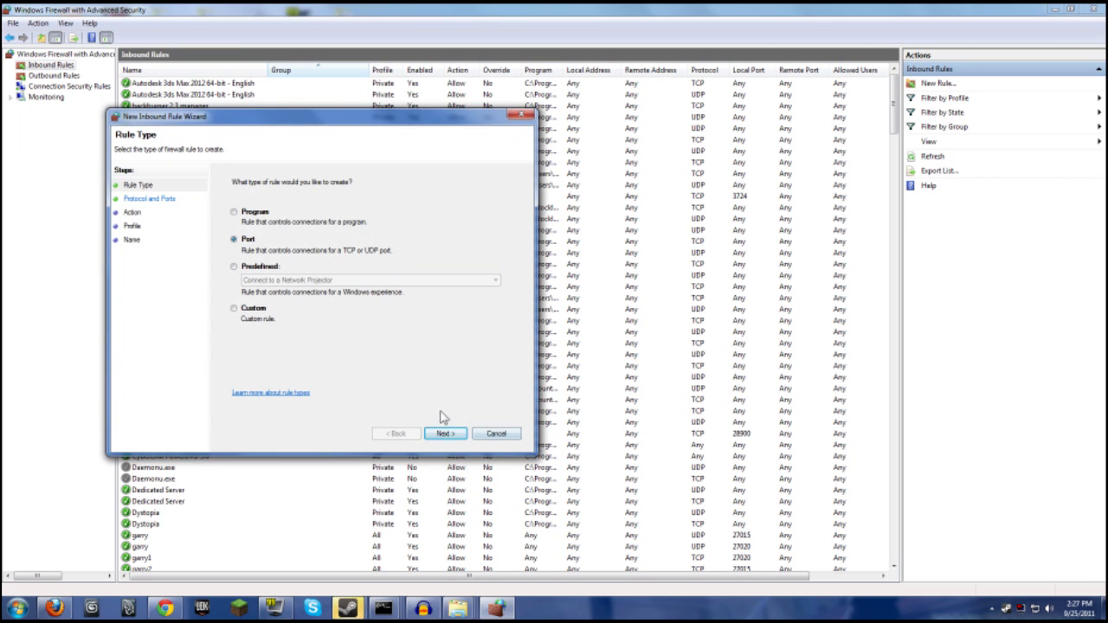
left_click(442, 432)
type("25565")
left_click(443, 433)
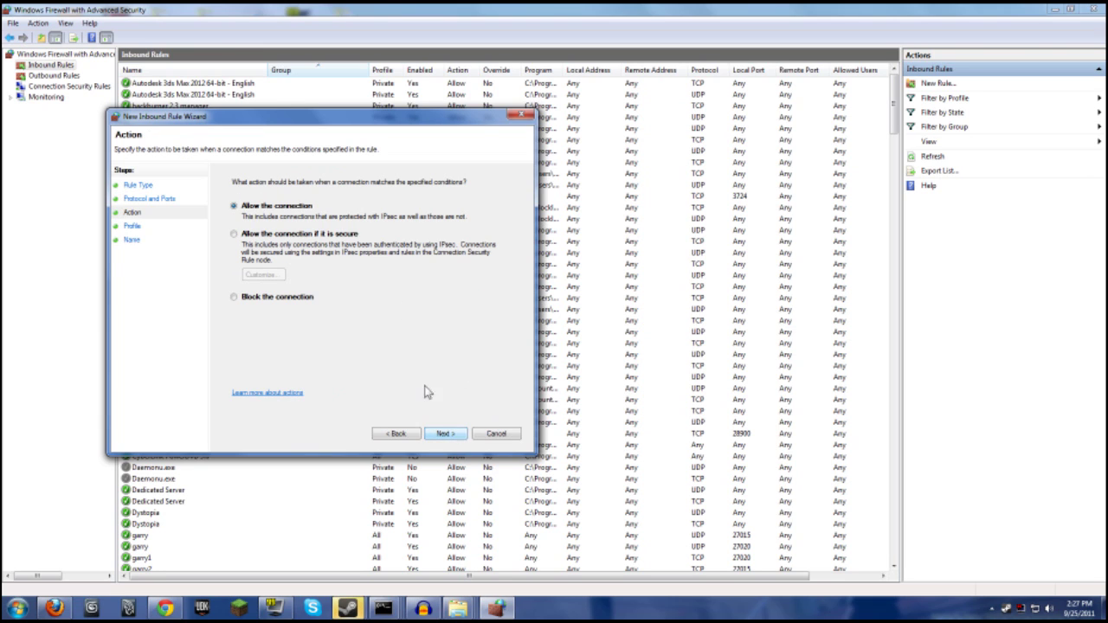
left_click(391, 434)
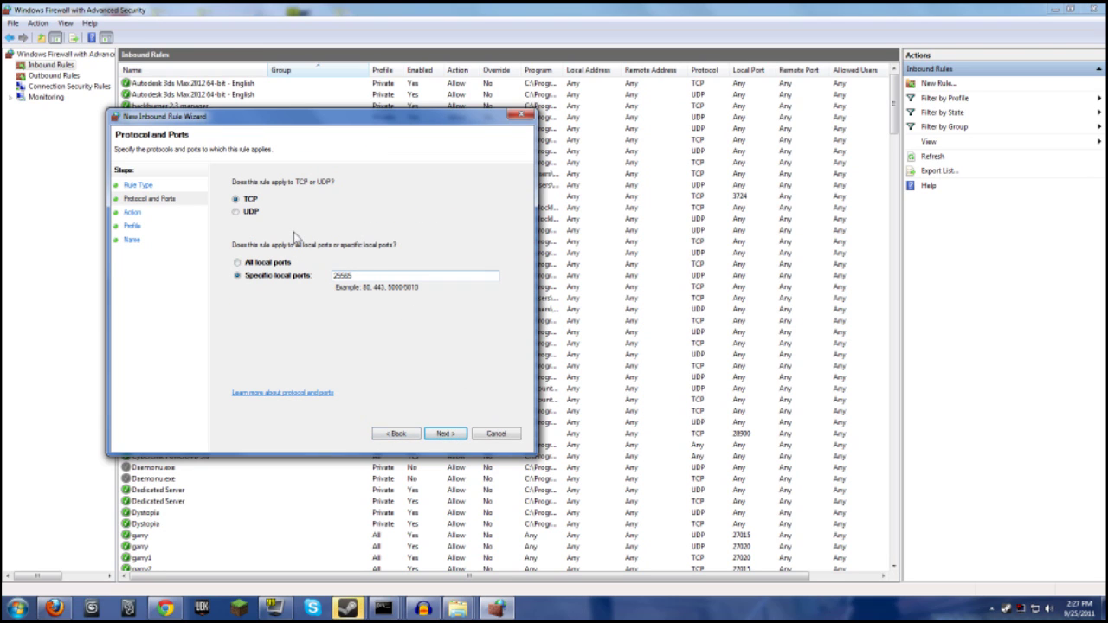
left_click(236, 211)
left_click(441, 434)
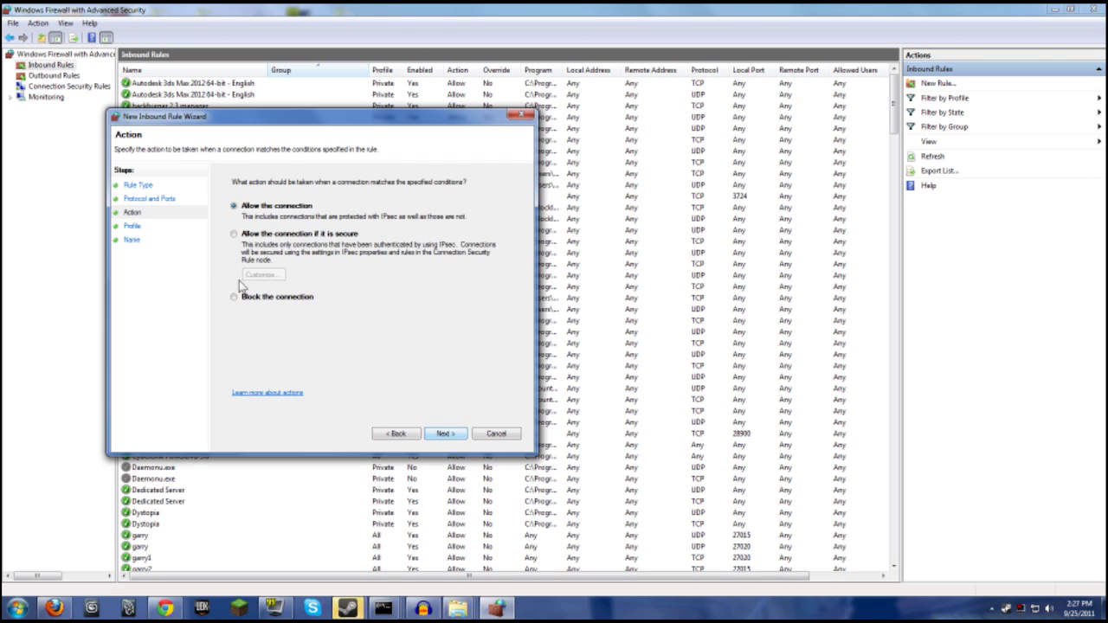
left_click(444, 433)
left_click(445, 435)
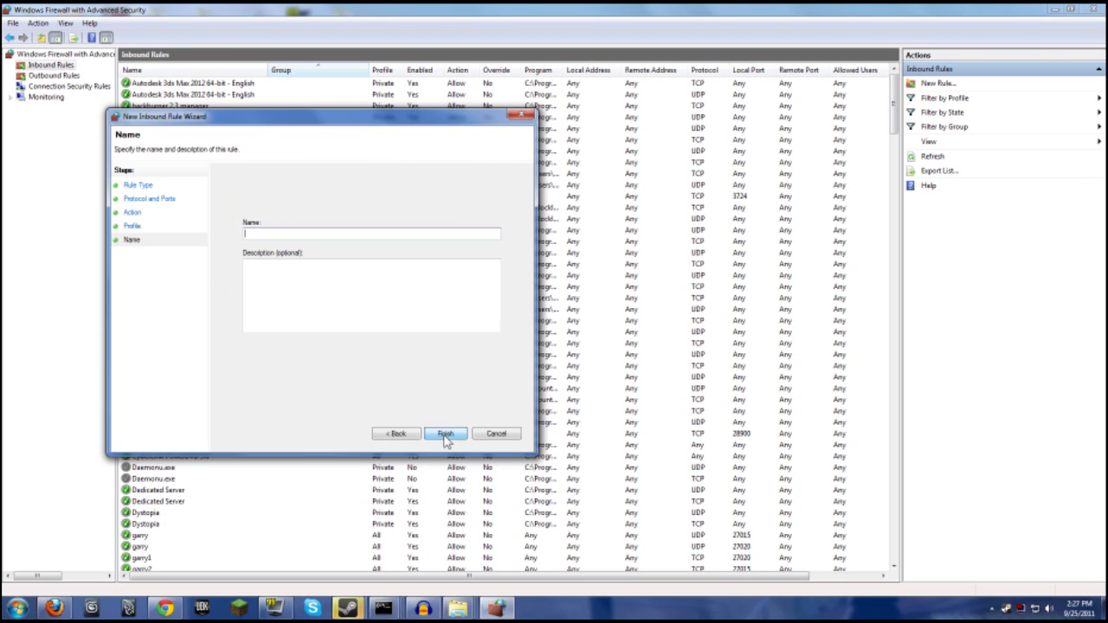
type("expert")
key("Tab")
type("test")
left_click(502, 434)
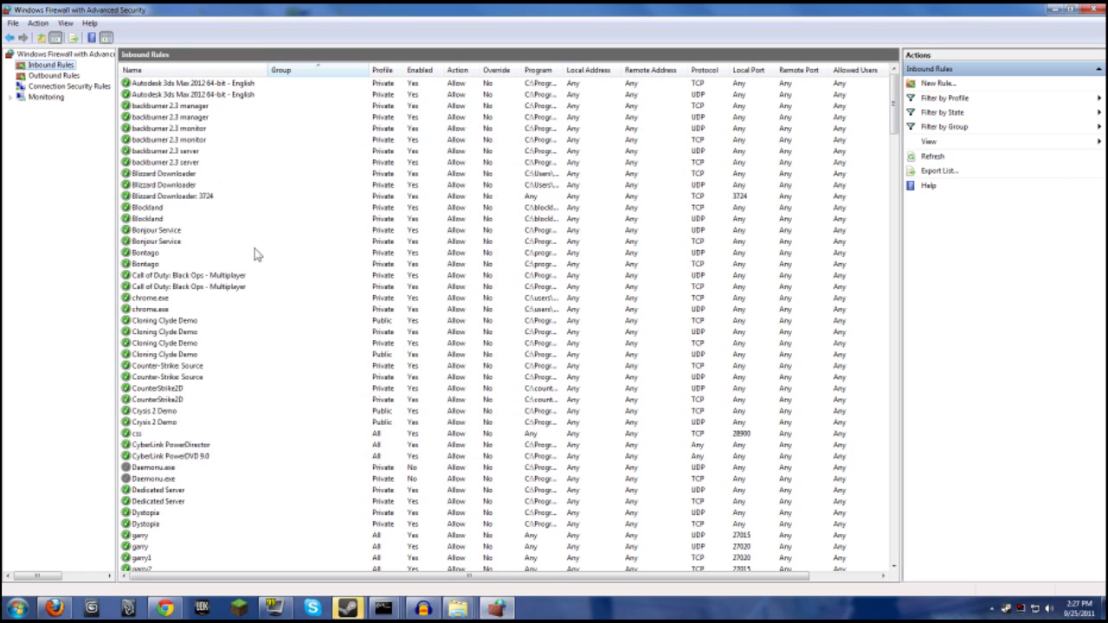
- Switch to Outbound Rules and start a new port rule for TCP remote port 25565
left_click(47, 75)
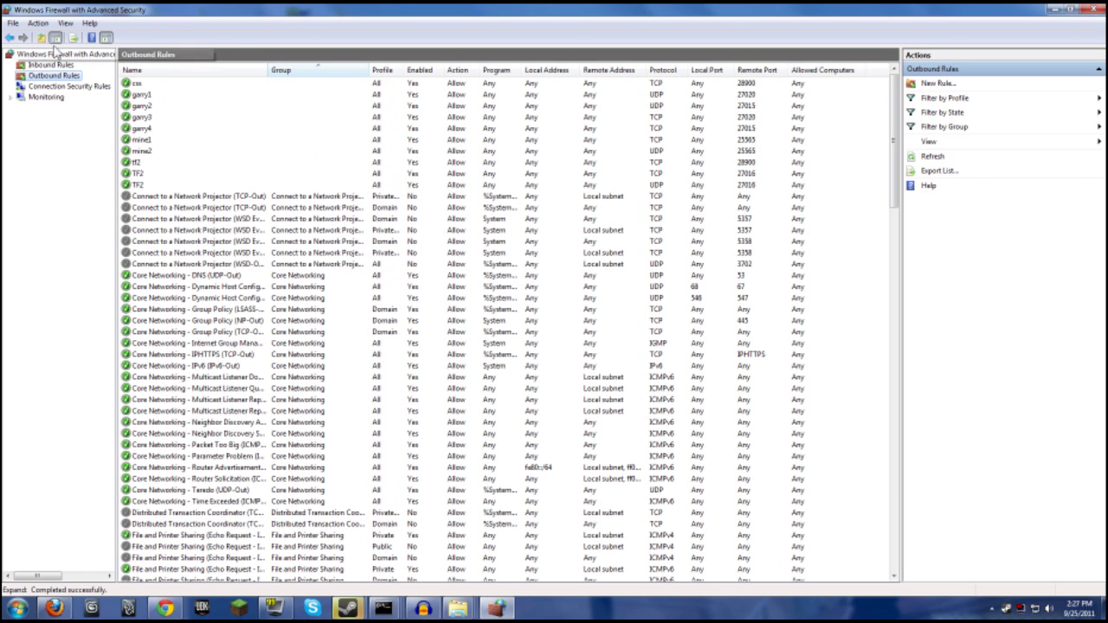
left_click(38, 22)
left_click(52, 37)
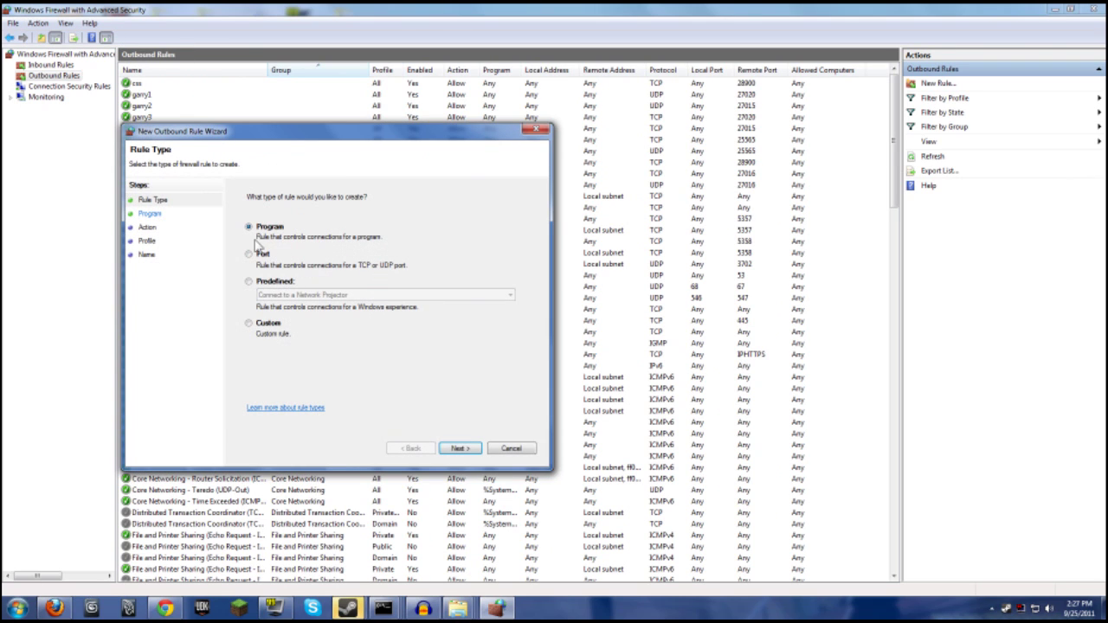
left_click(249, 254)
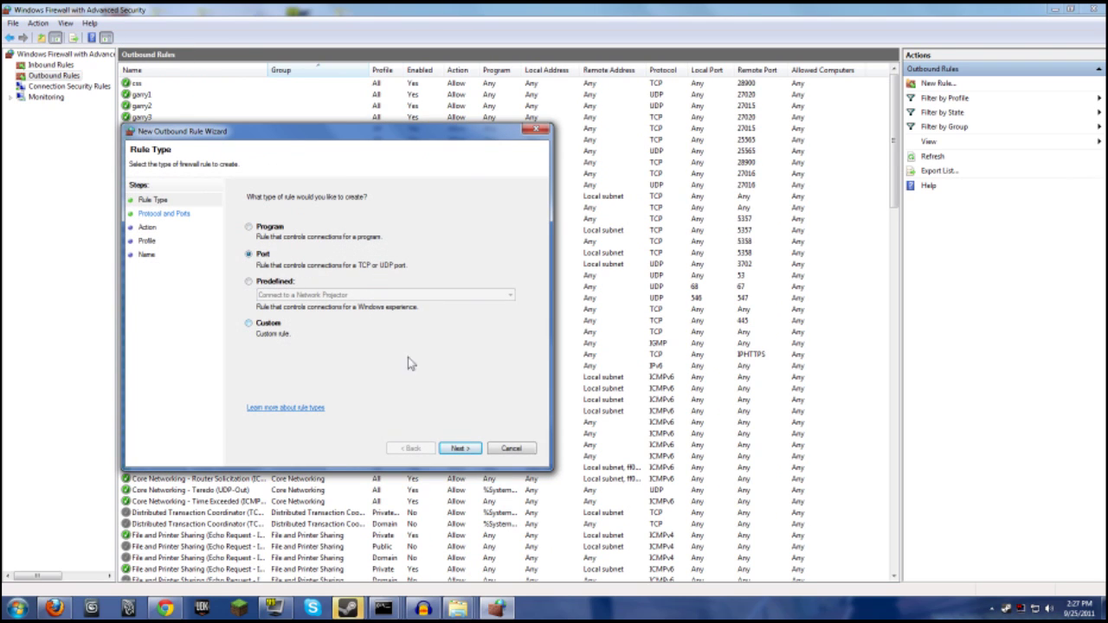
left_click(468, 447)
type("25565")
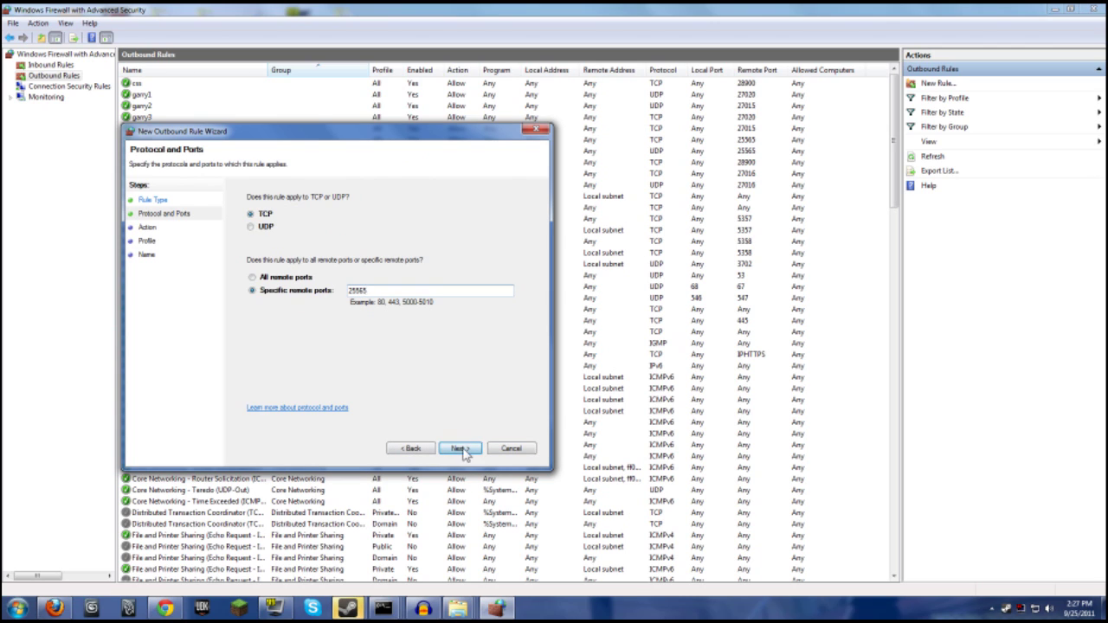
left_click(461, 448)
- Choose the action, keep the profiles, enter placeholder name and description, then cancel the rule
left_click(250, 313)
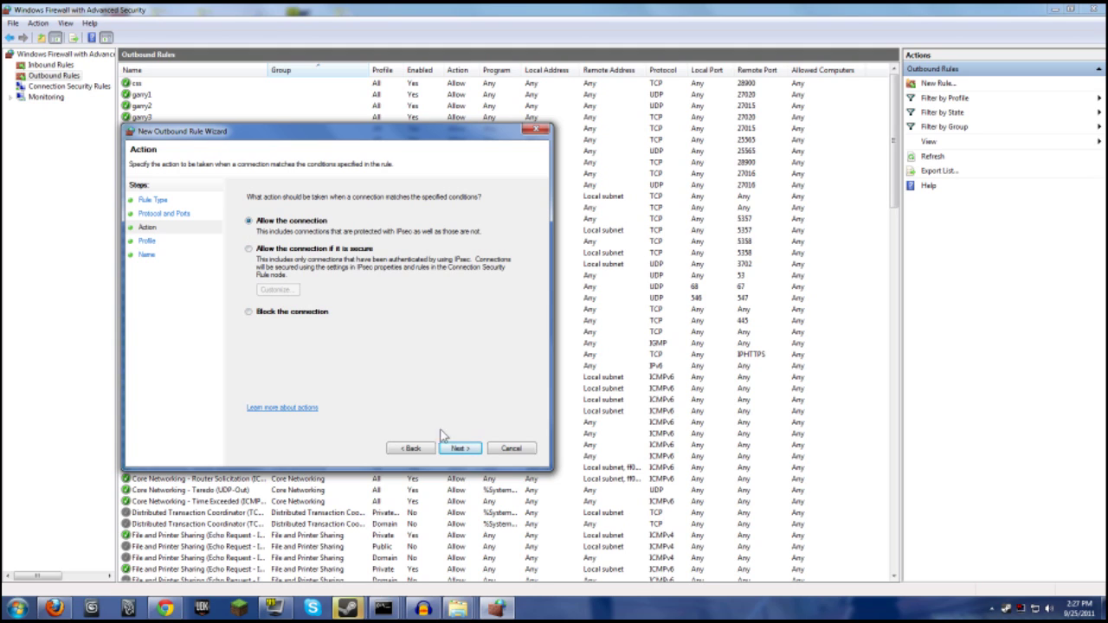
left_click(459, 449)
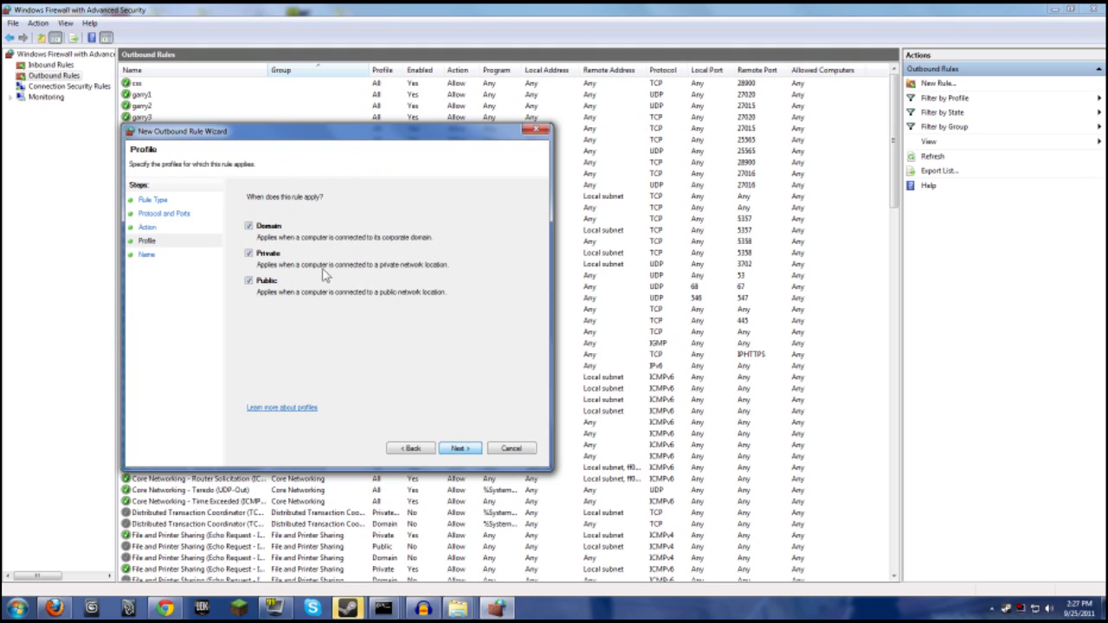
left_click(459, 448)
type("adawsd")
key("Tab")
type("asdawdb")
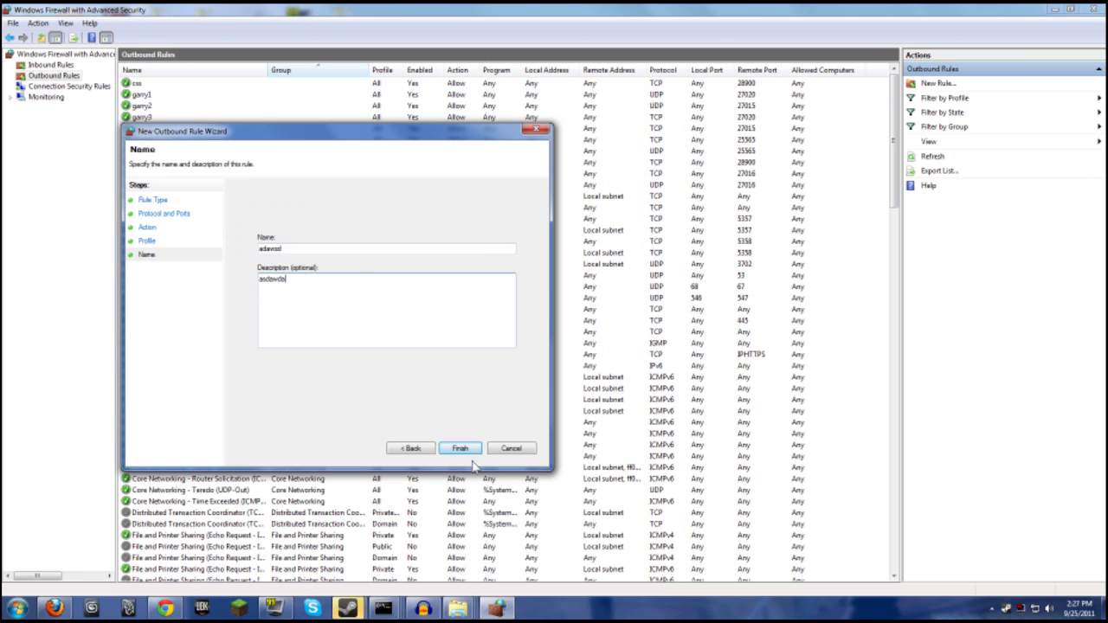
left_click(512, 448)
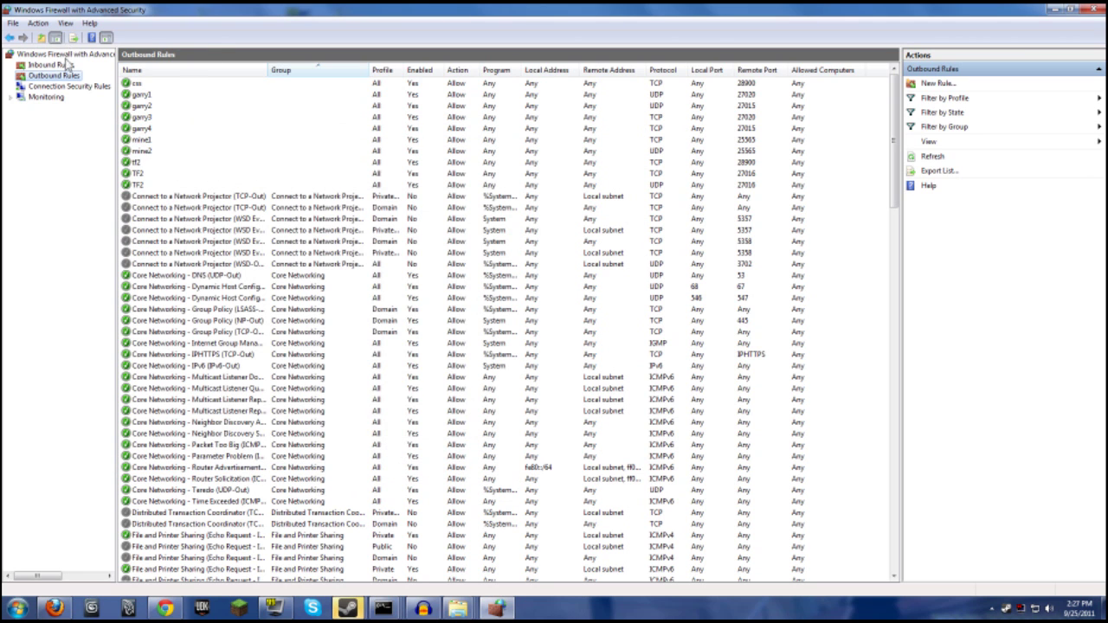
left_click(37, 23)
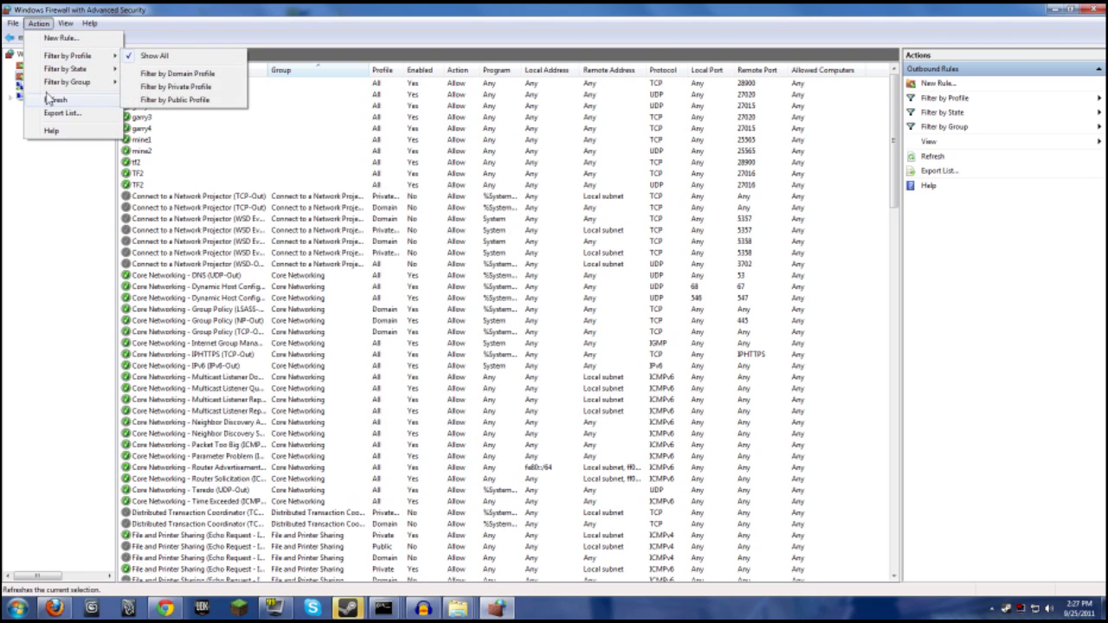
left_click(59, 38)
left_click(282, 273)
left_click(485, 463)
left_click(266, 242)
left_click(404, 306)
type("25565")
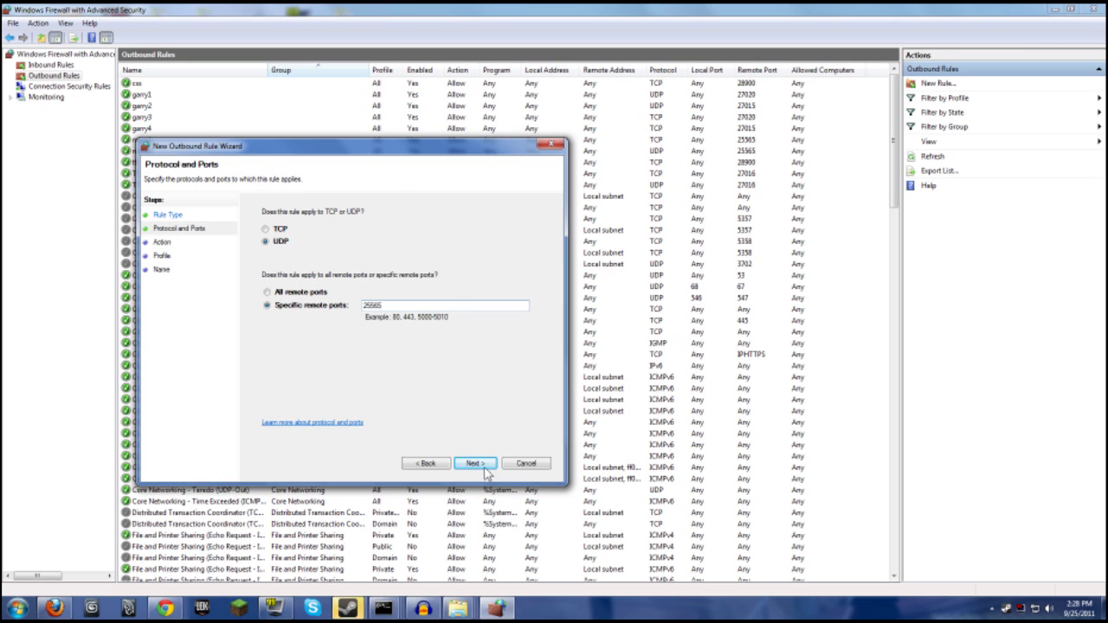
left_click(476, 466)
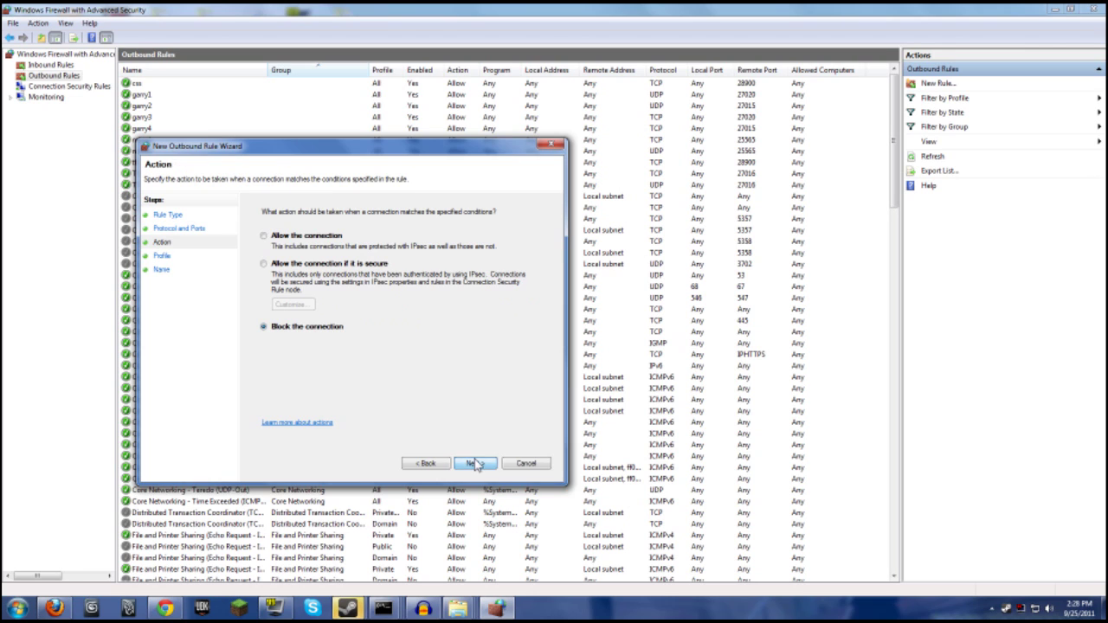
left_click(291, 239)
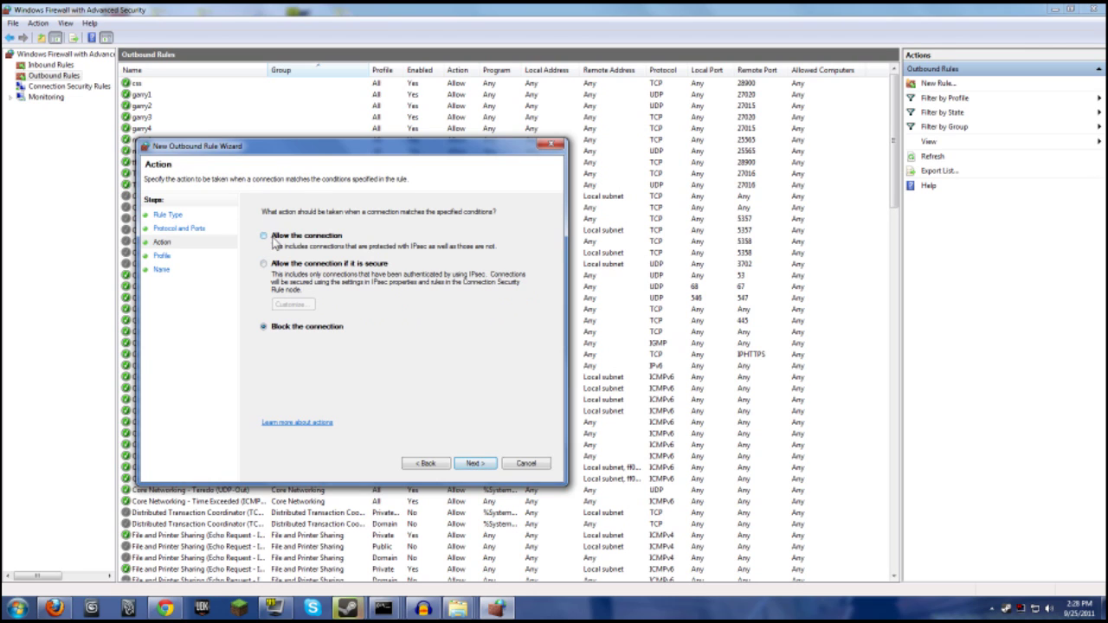
left_click(475, 463)
left_click(475, 462)
type("awdzs")
key("Tab")
type("adawda")
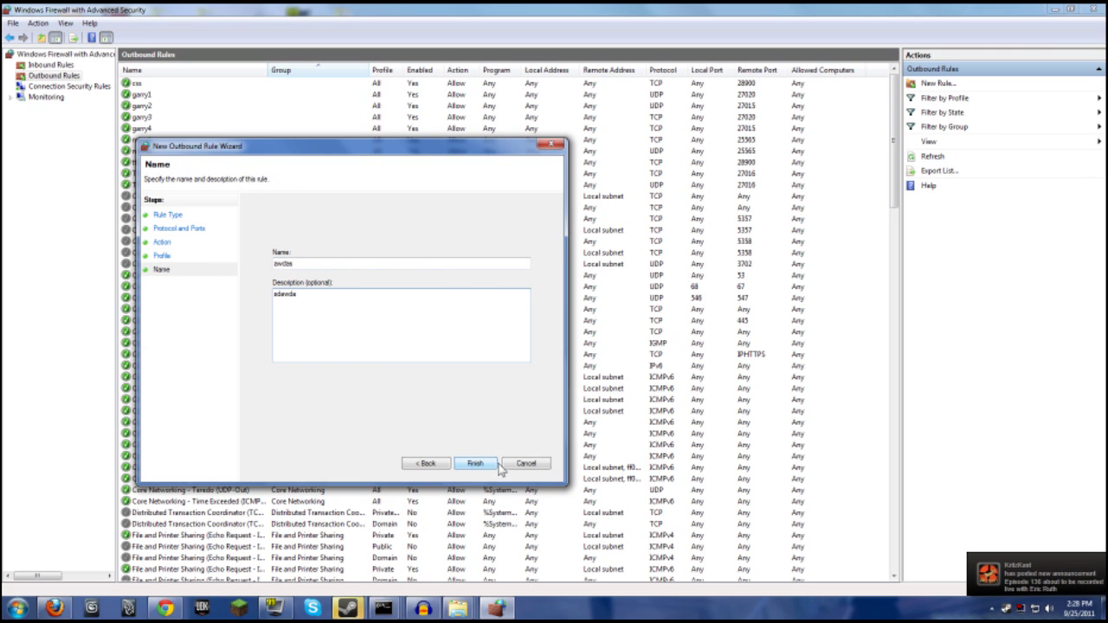
left_click(526, 464)
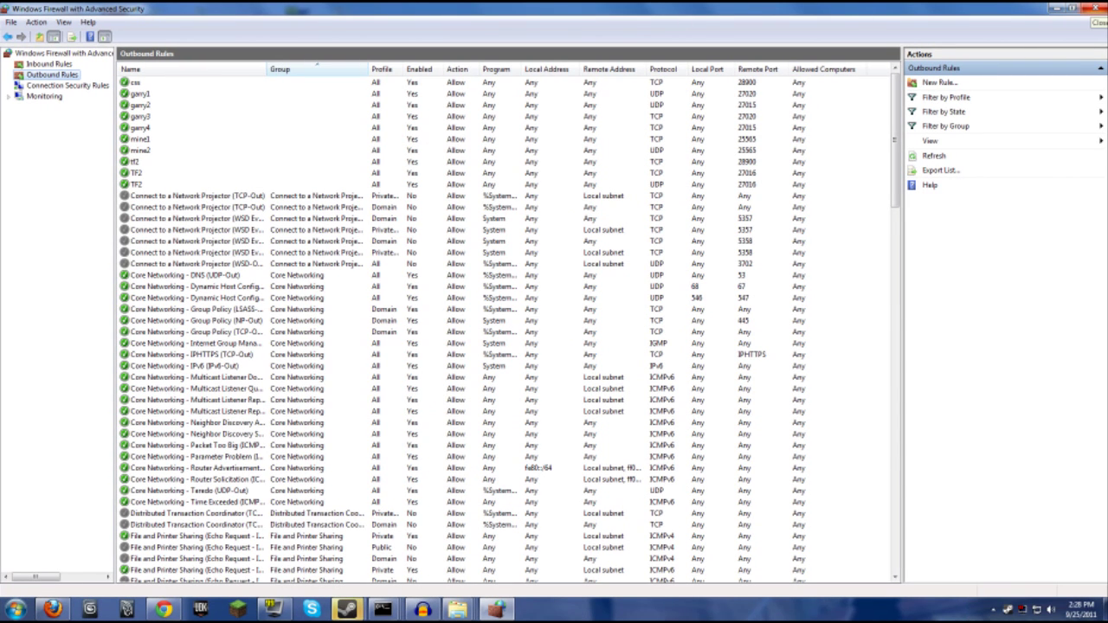
- Close the firewall console, minimize the server cmd window, and bring up the bukkit_mc_server folder with Start_server.bat
left_click(1095, 9)
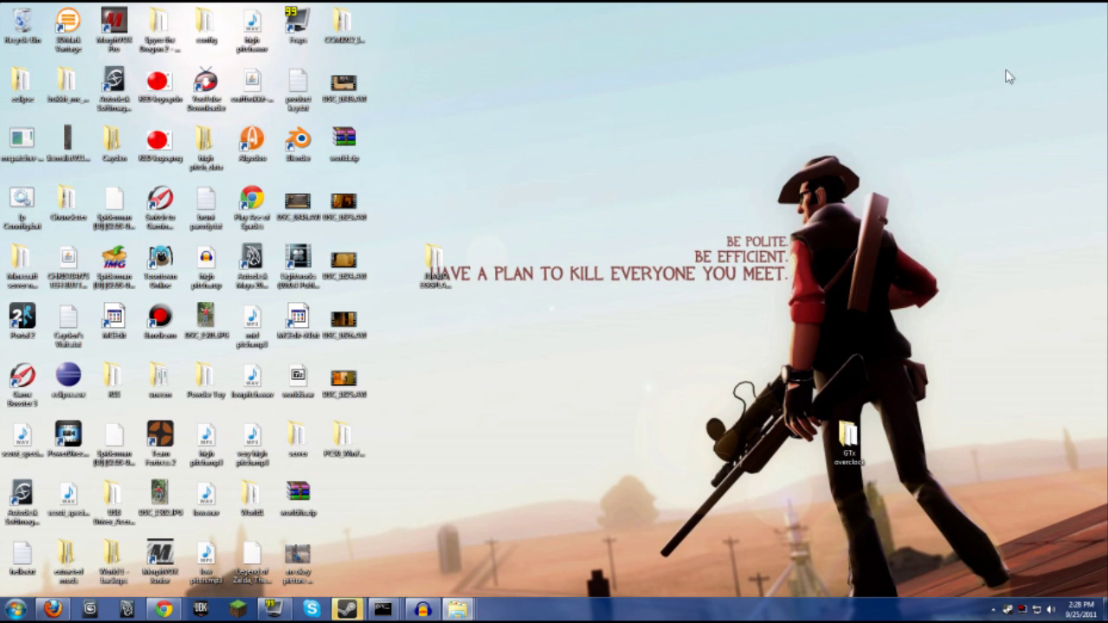
mouse_move(381, 609)
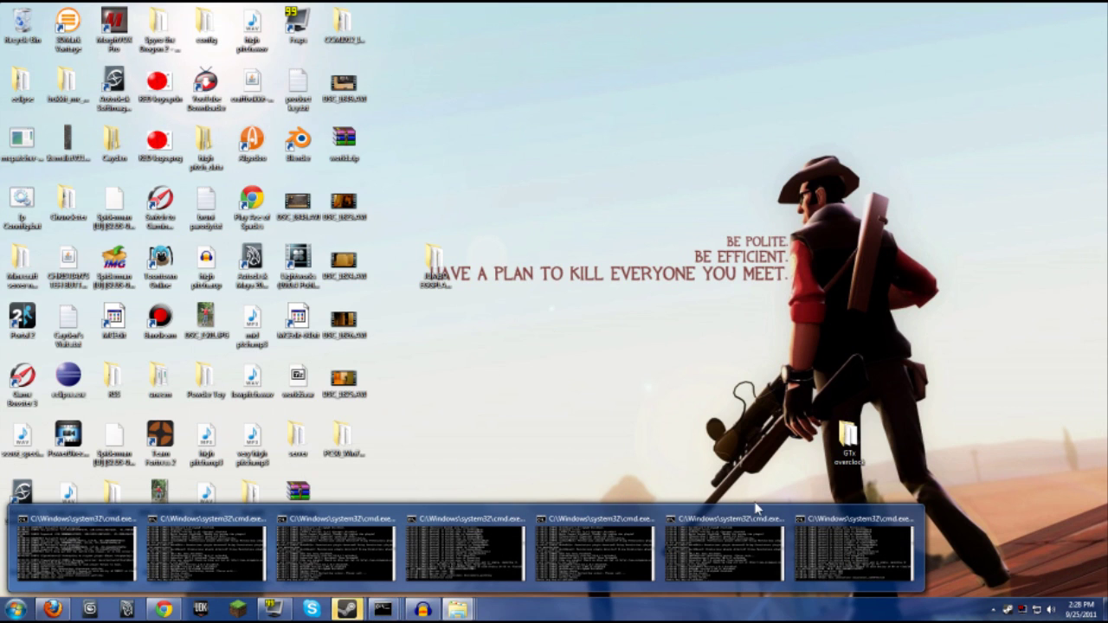
mouse_move(733, 530)
left_click(827, 533)
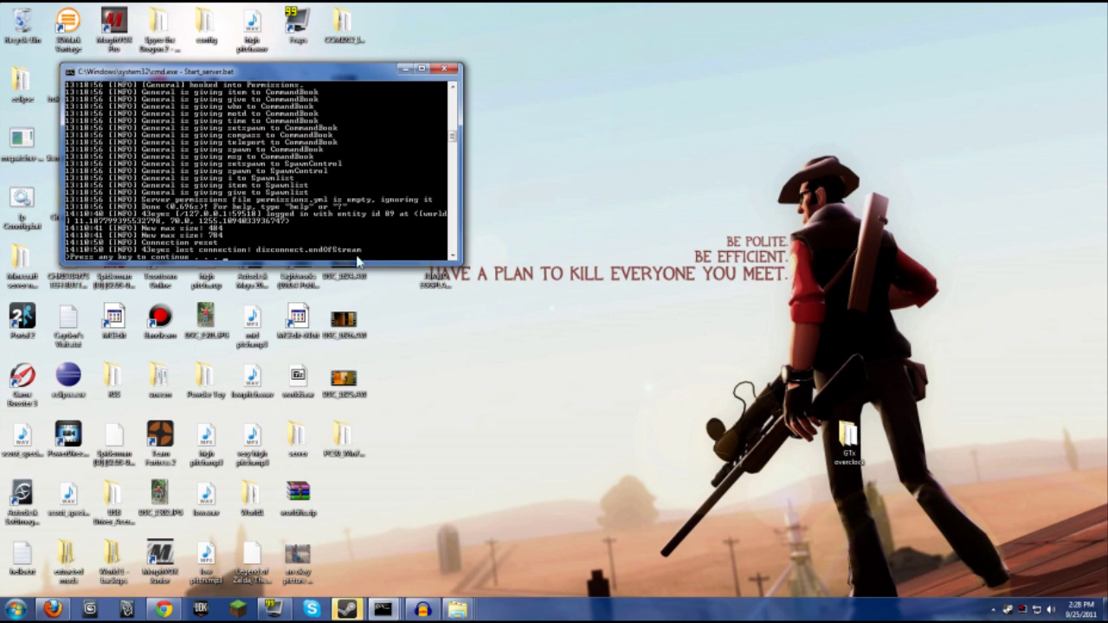
left_click(404, 69)
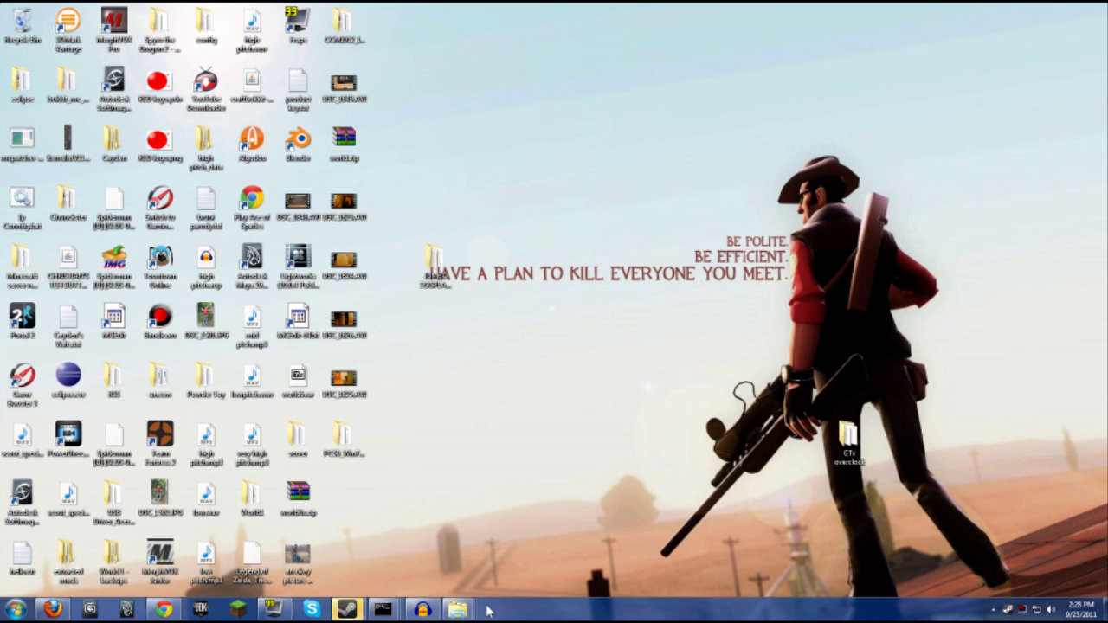
mouse_move(457, 609)
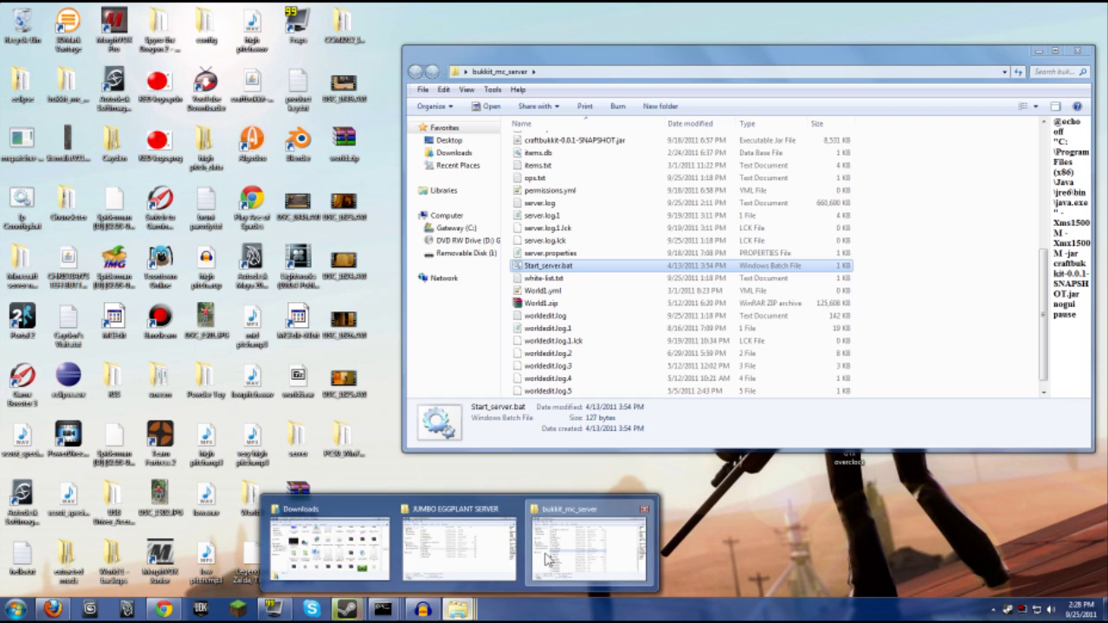
left_click(545, 552)
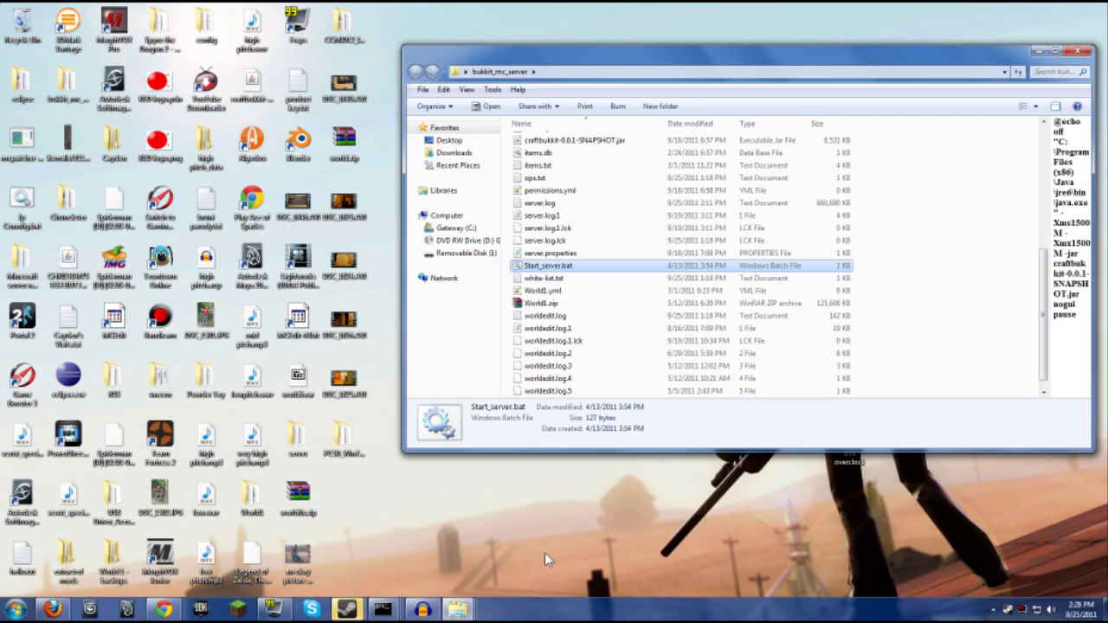